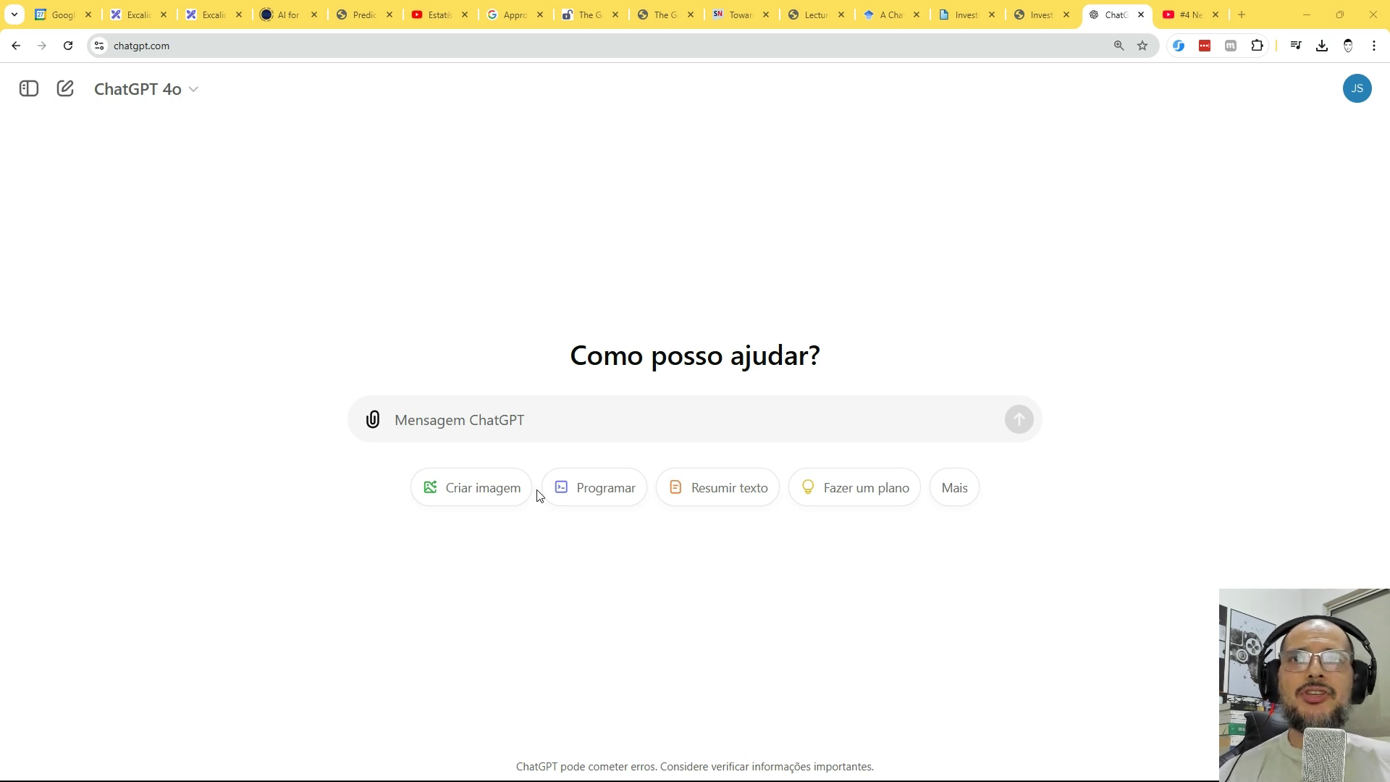
- Attach the copied cash flow table image to the message, plus a screen capture of the VPL and TIR example text from the slideshow
click(540, 418)
key(ctrl+v)
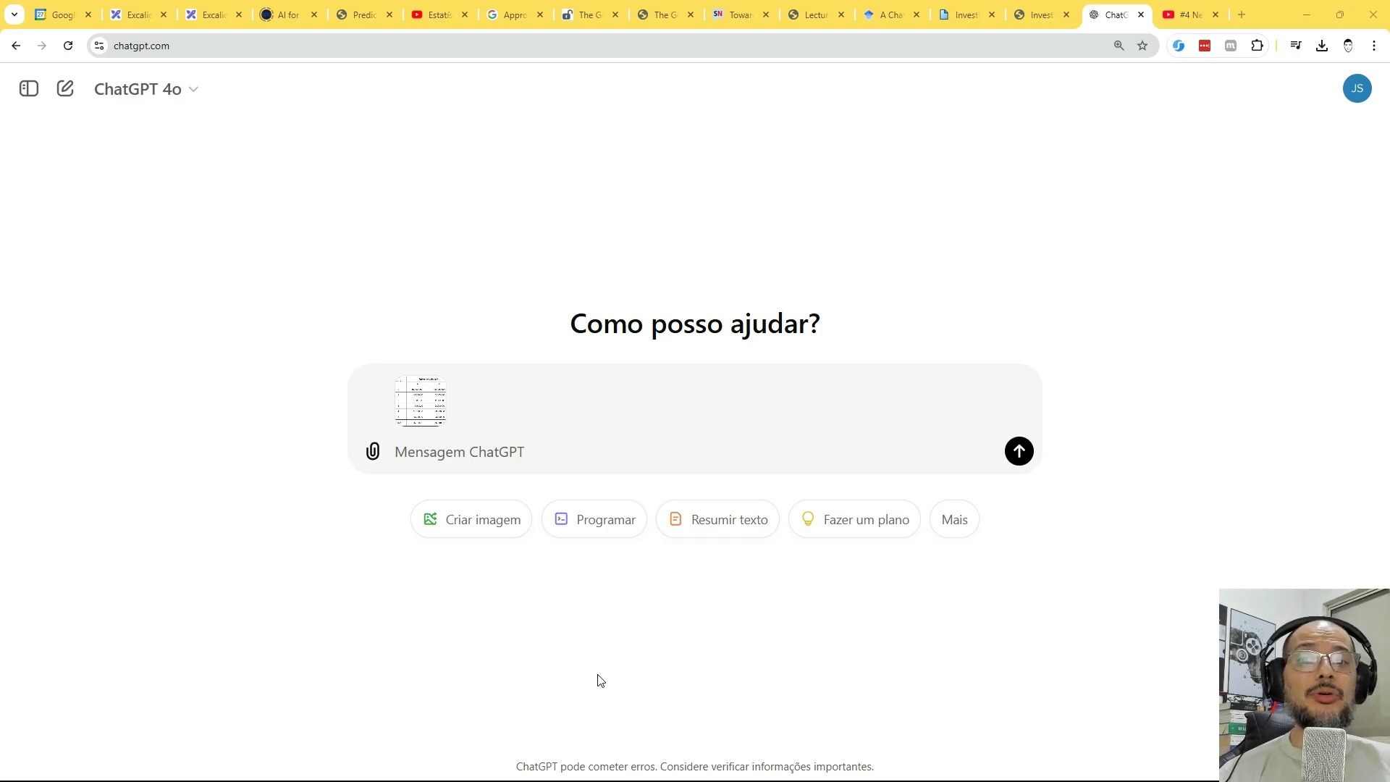
key(alt+Tab)
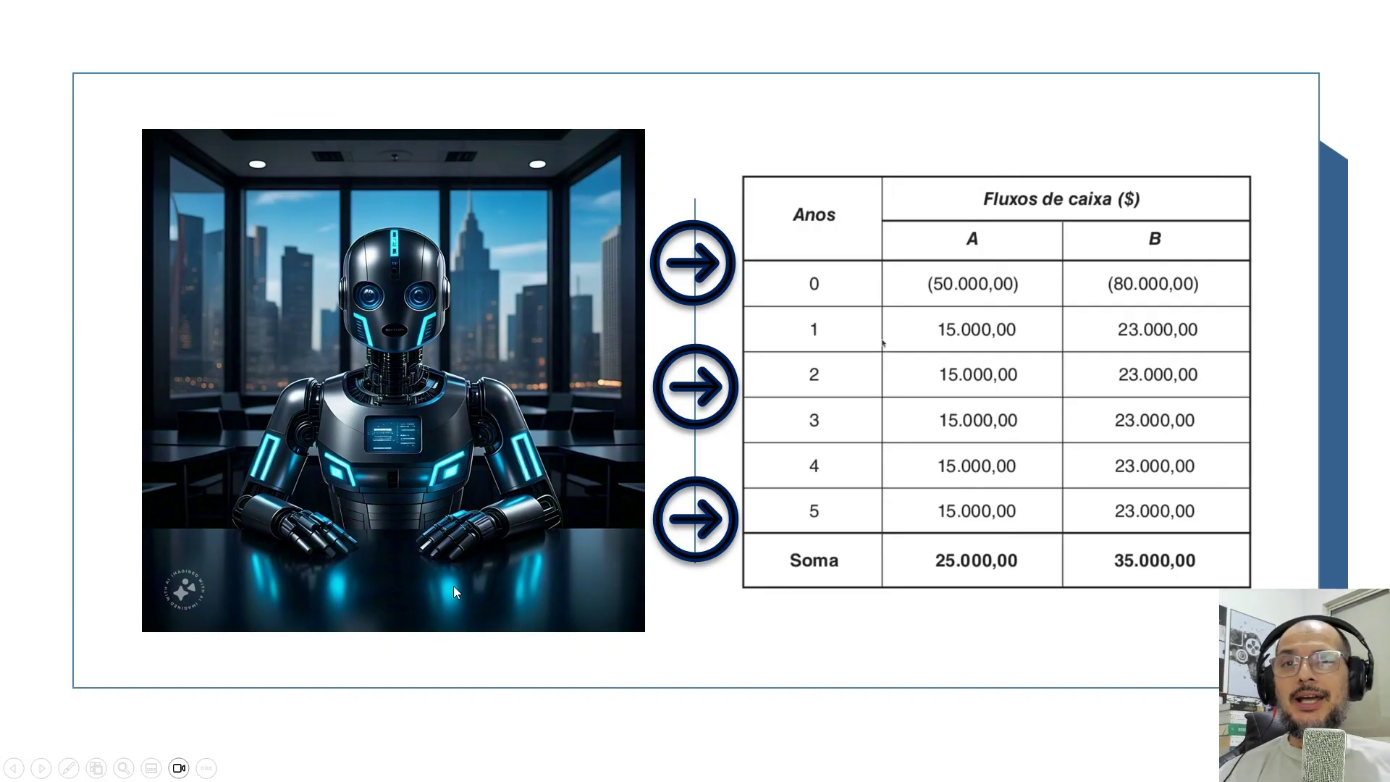
key(Left)
key(Left)
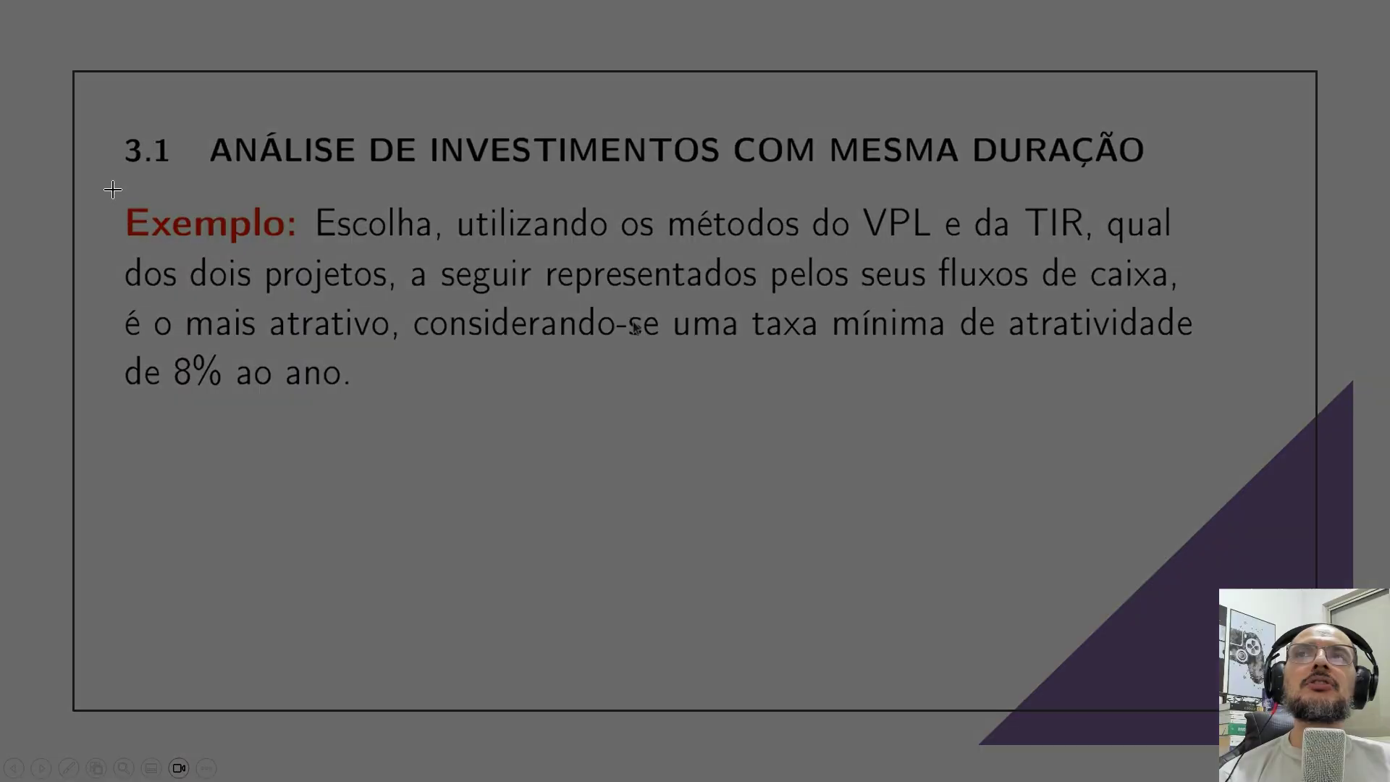
drag(110, 186, 570, 384)
drag(657, 395, 1243, 417)
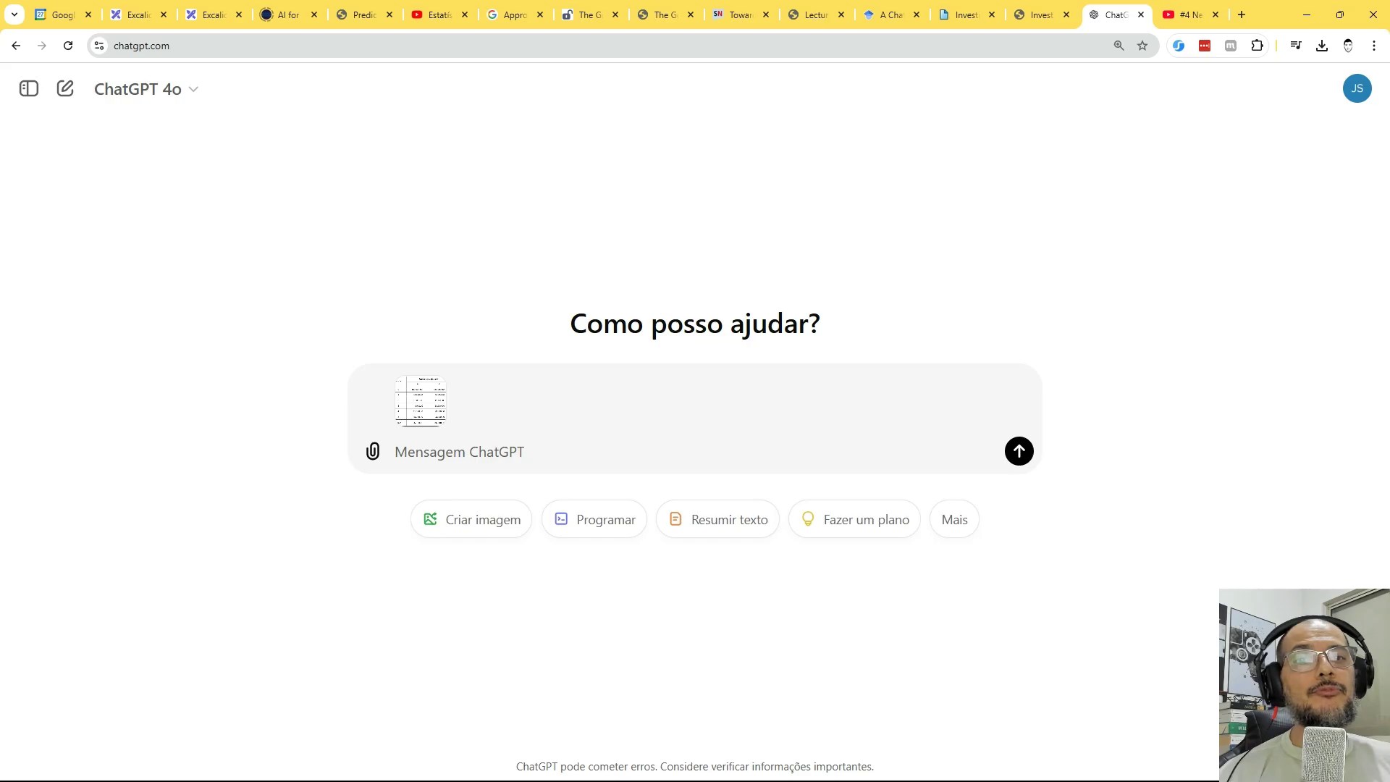
click(579, 446)
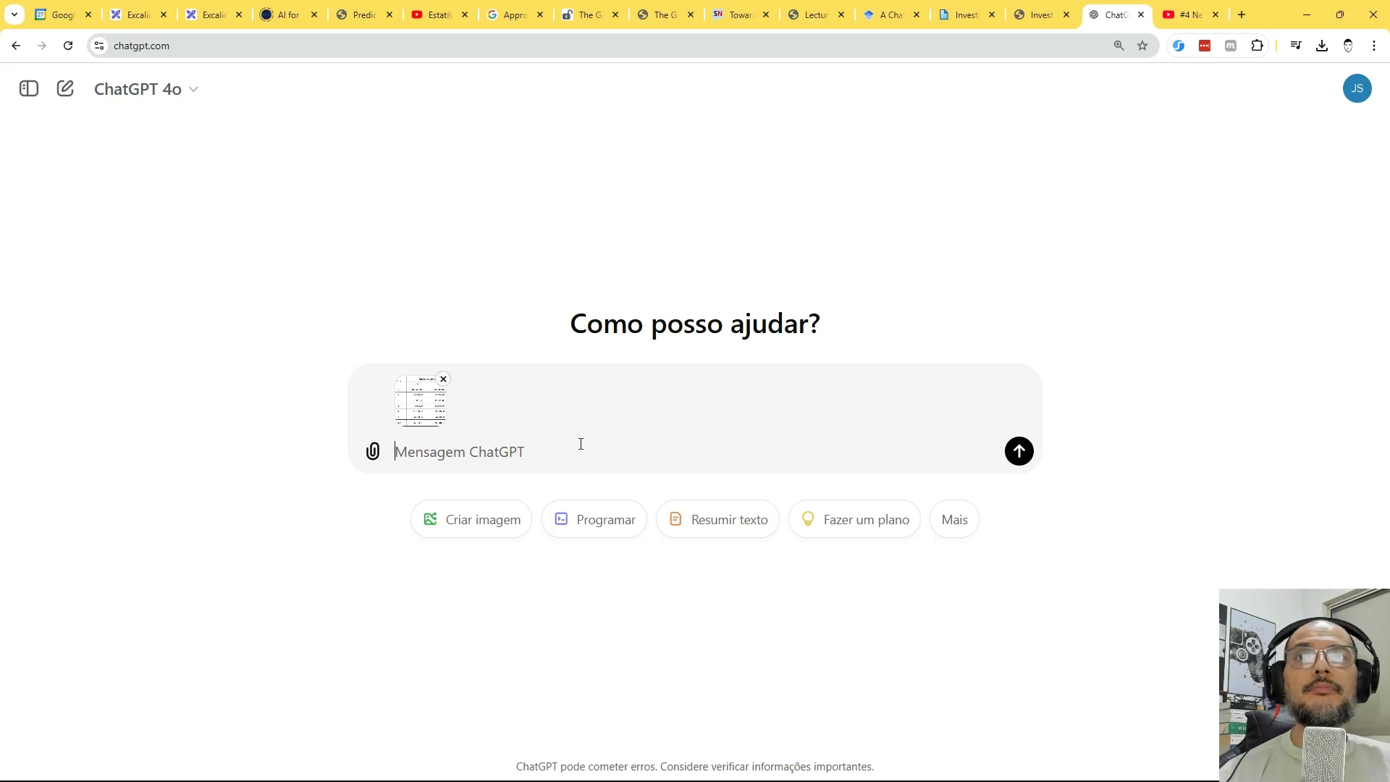
key(ctrl+v)
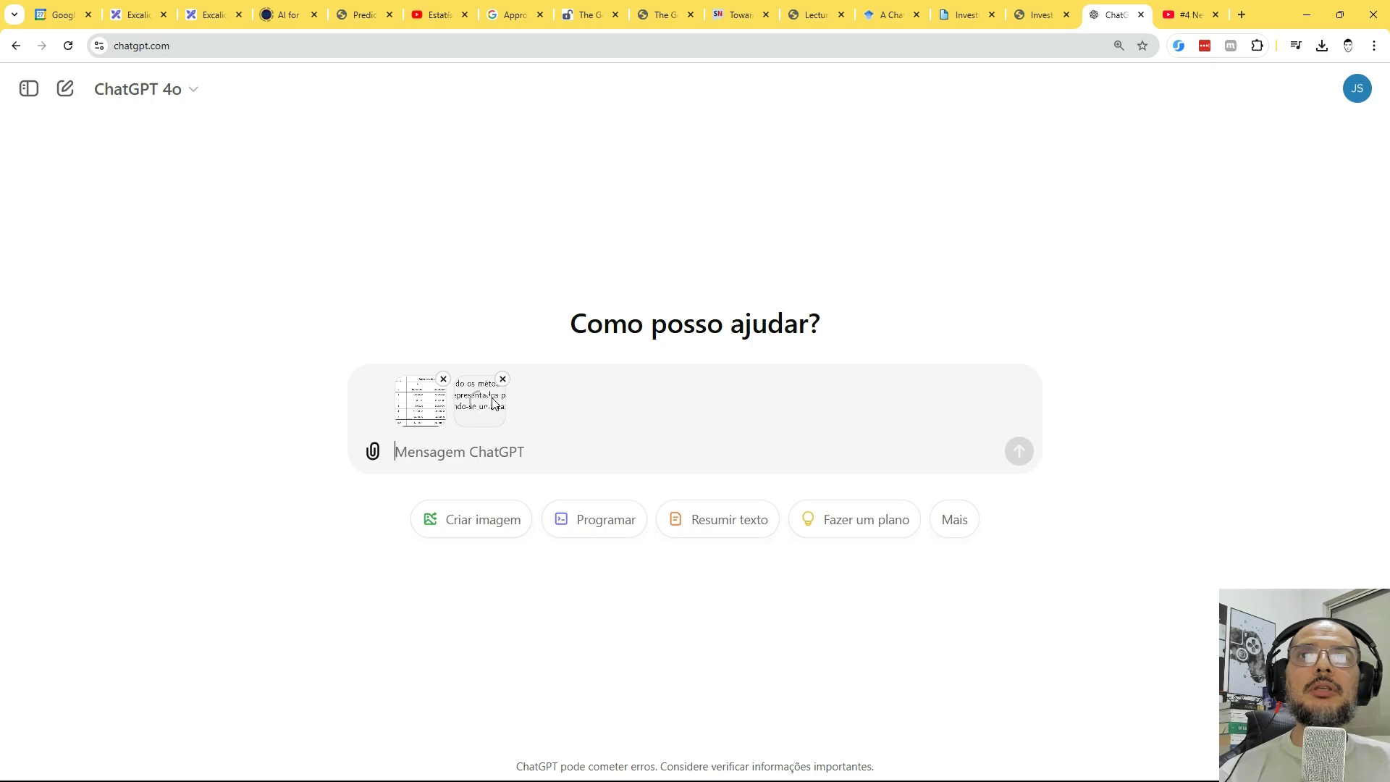
- Send the prompt "Resolva o problema" together with the two attached images
text(R)
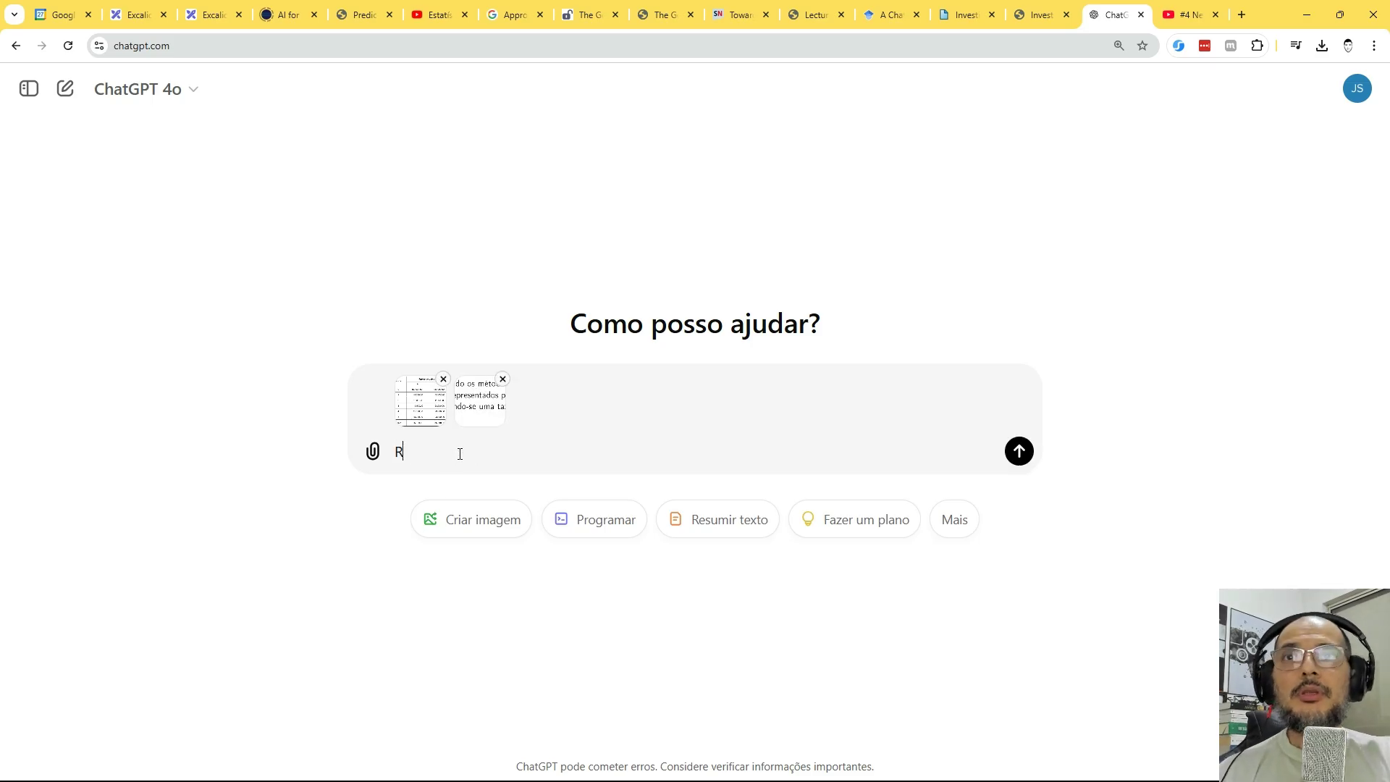
text(esolva o p)
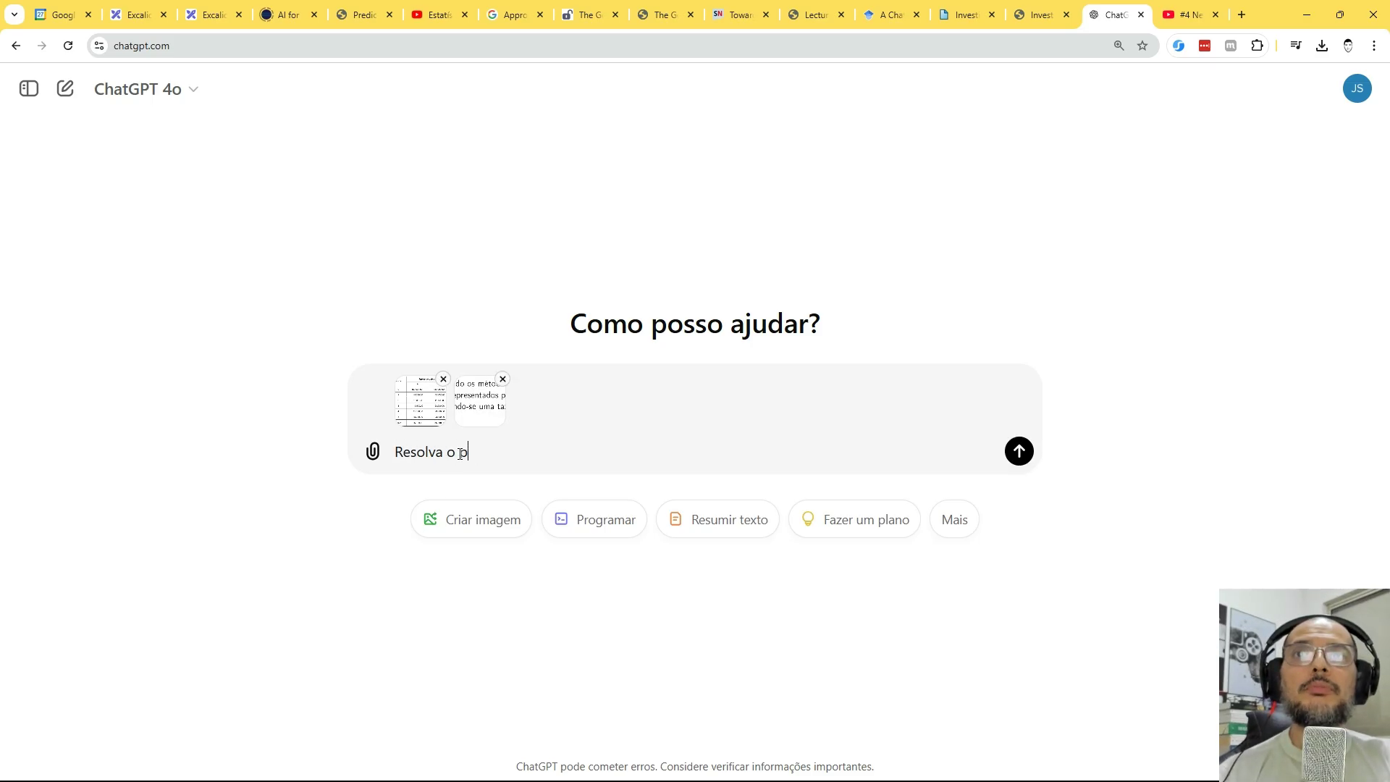
text(roblema)
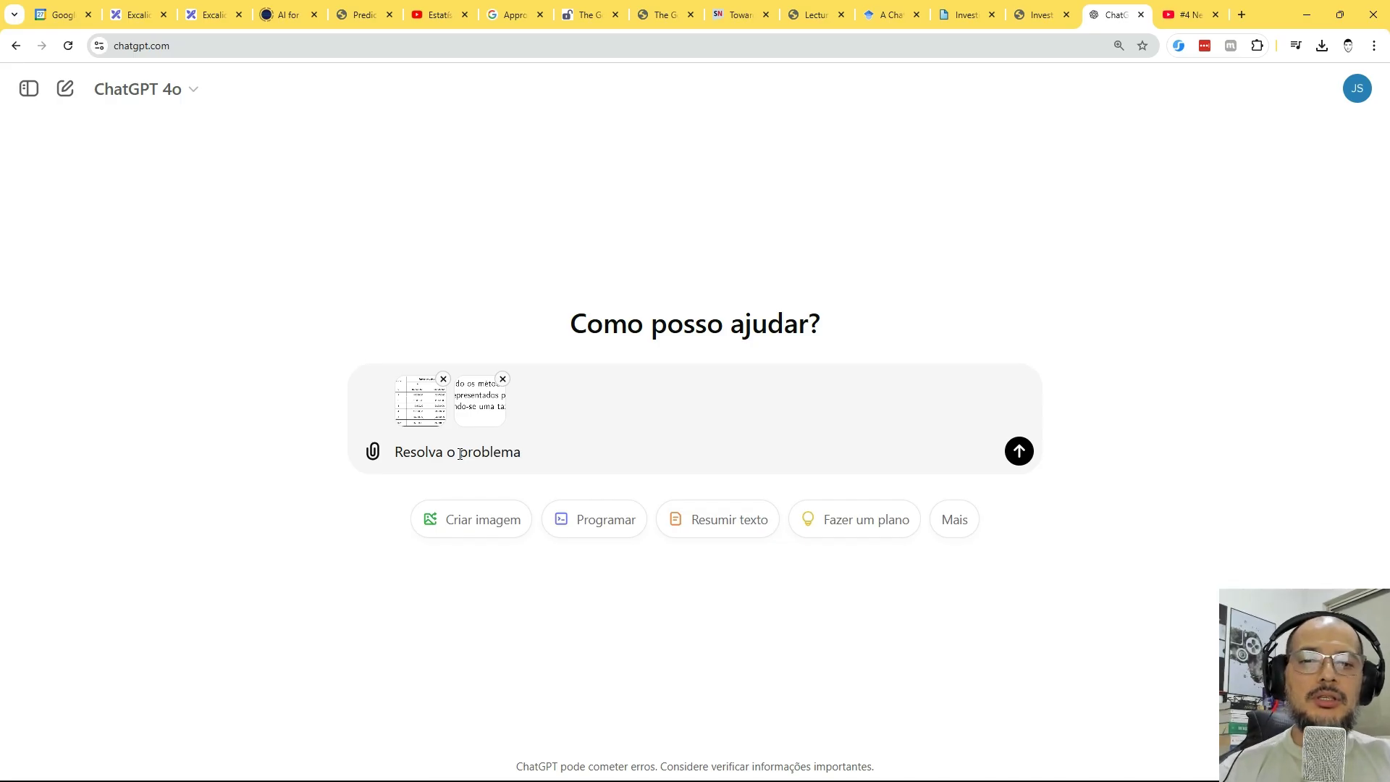
key(ctrl+plus)
key(ctrl+plus)
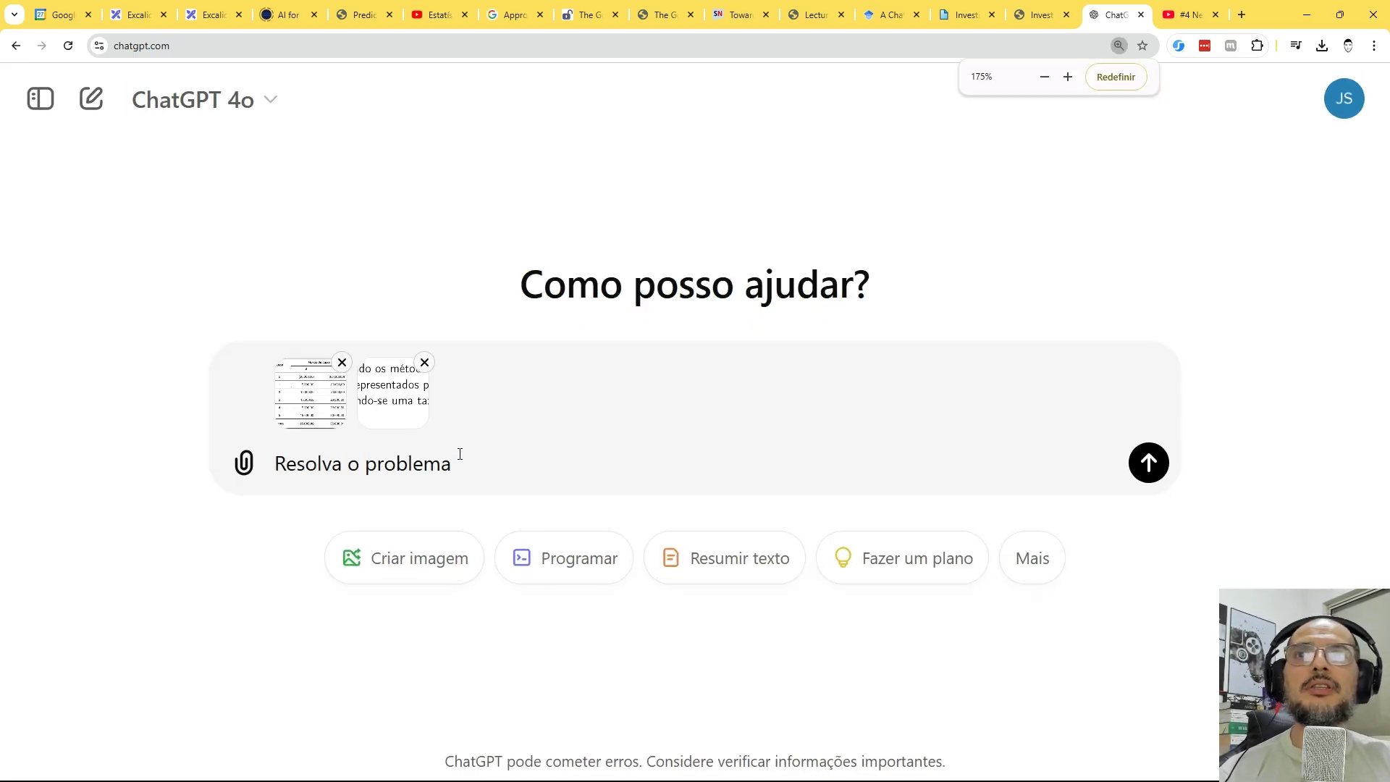
key(Return)
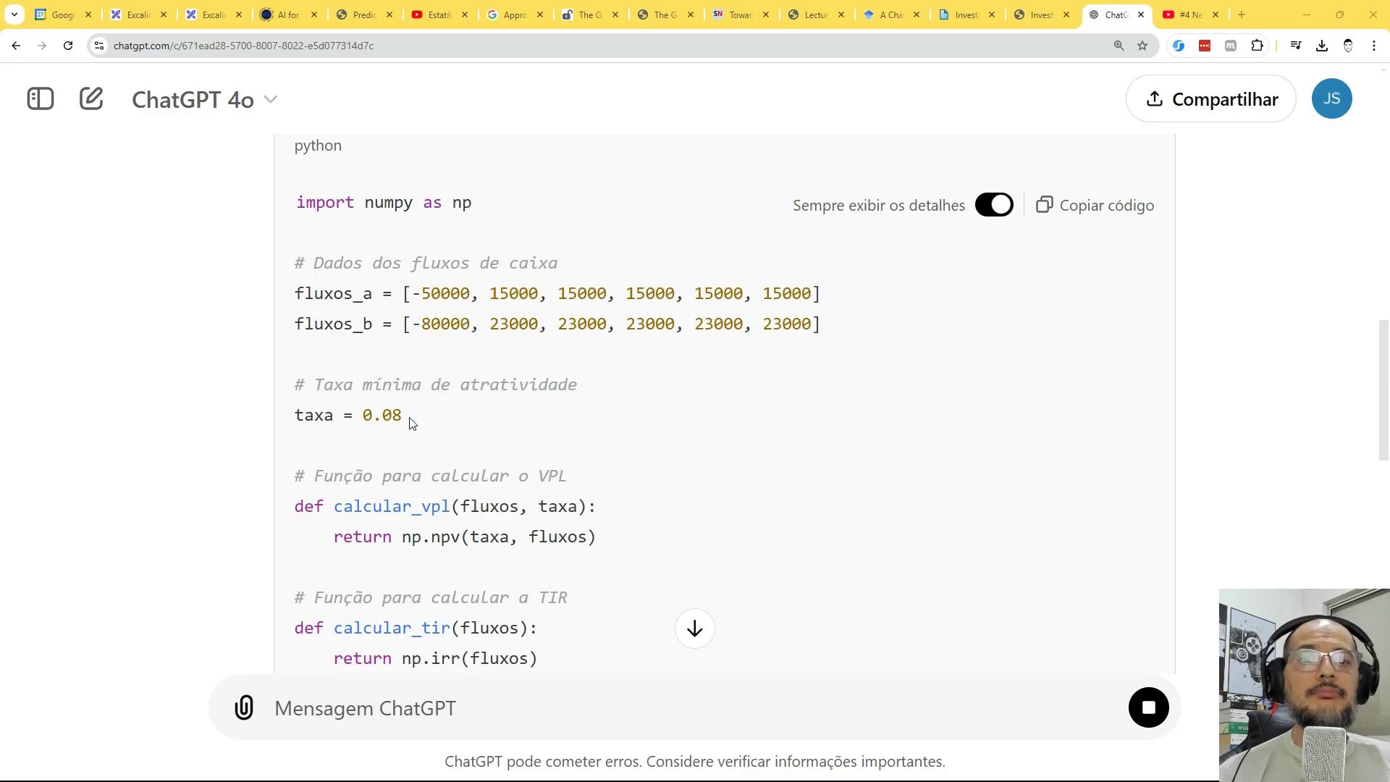
- Examine the generated Python code, its error outputs and corrections, and the final VPL and TIR conclusion
scroll(409, 423, down, 3)
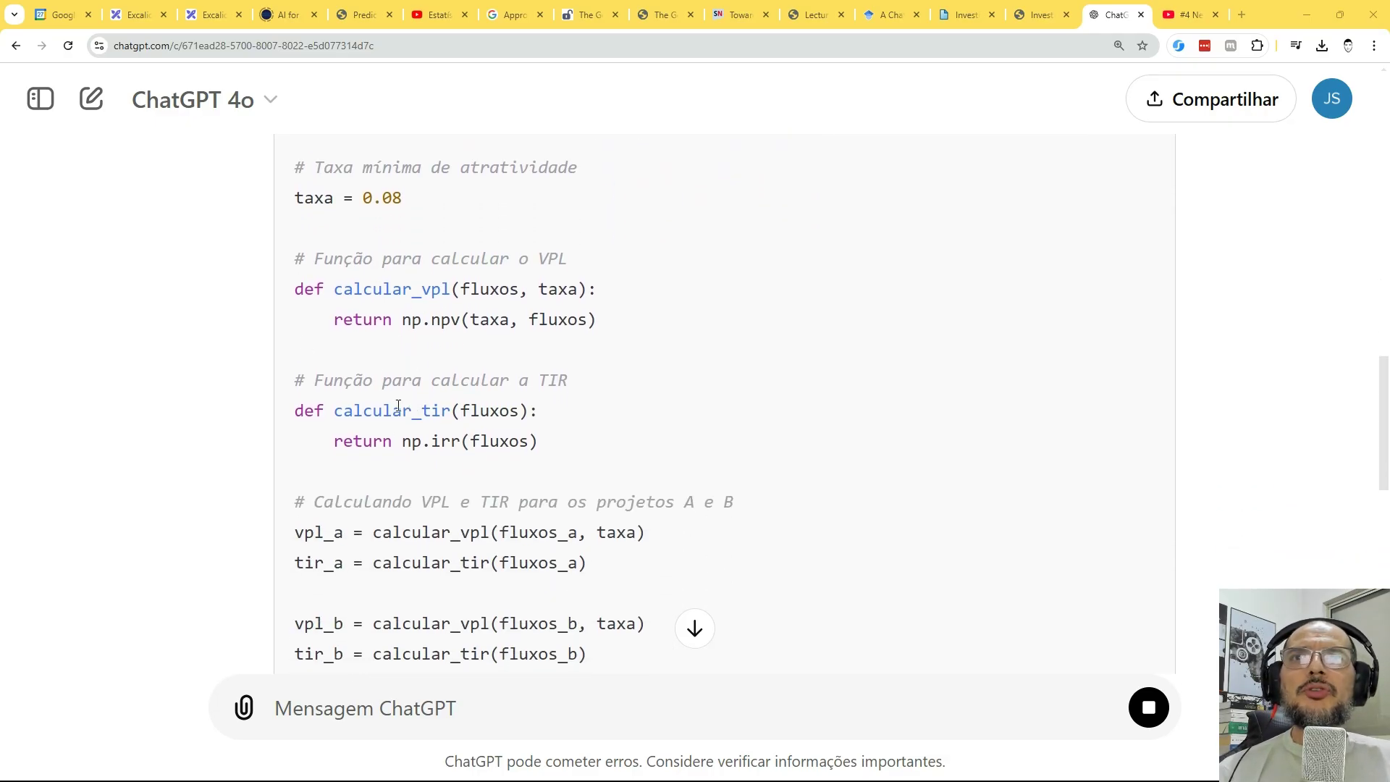
scroll(401, 407, down, 3)
scroll(689, 452, up, 7)
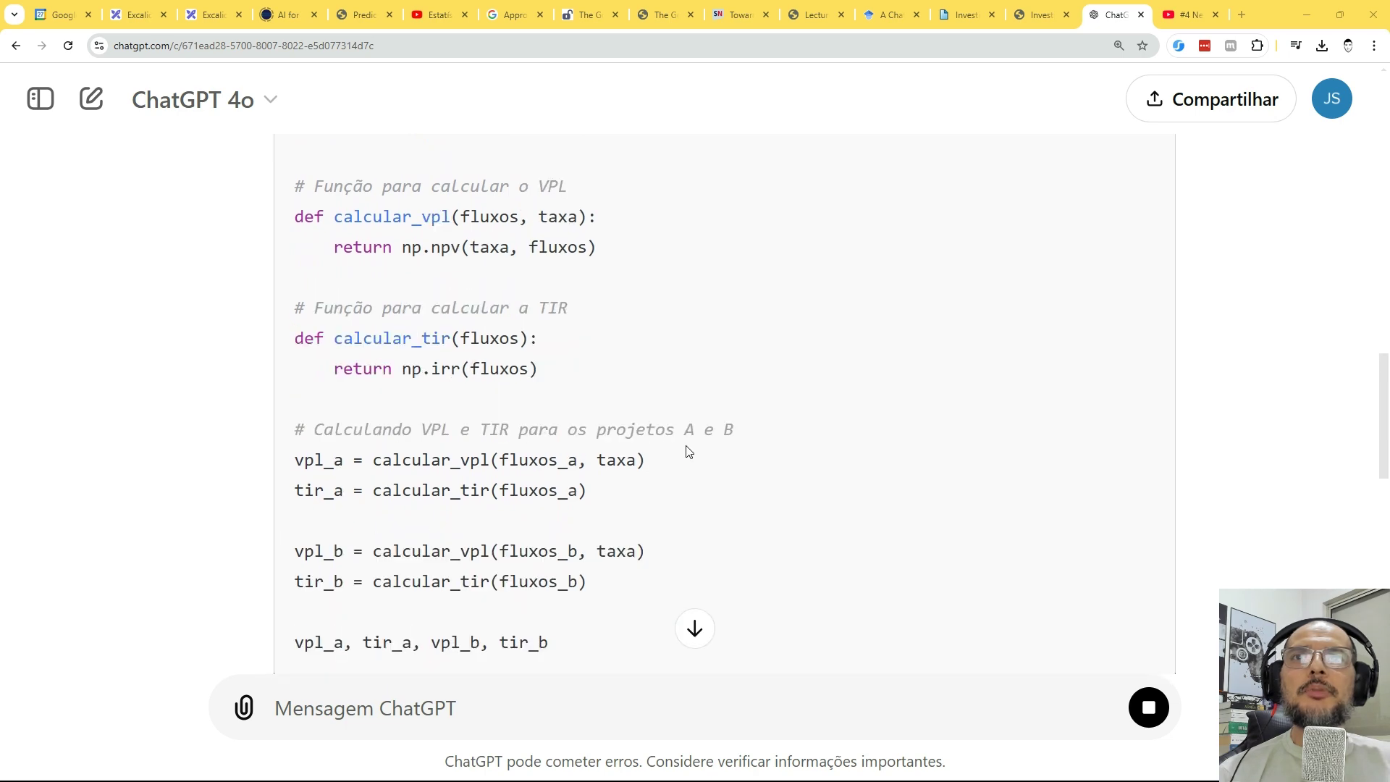
scroll(679, 439, down, 9)
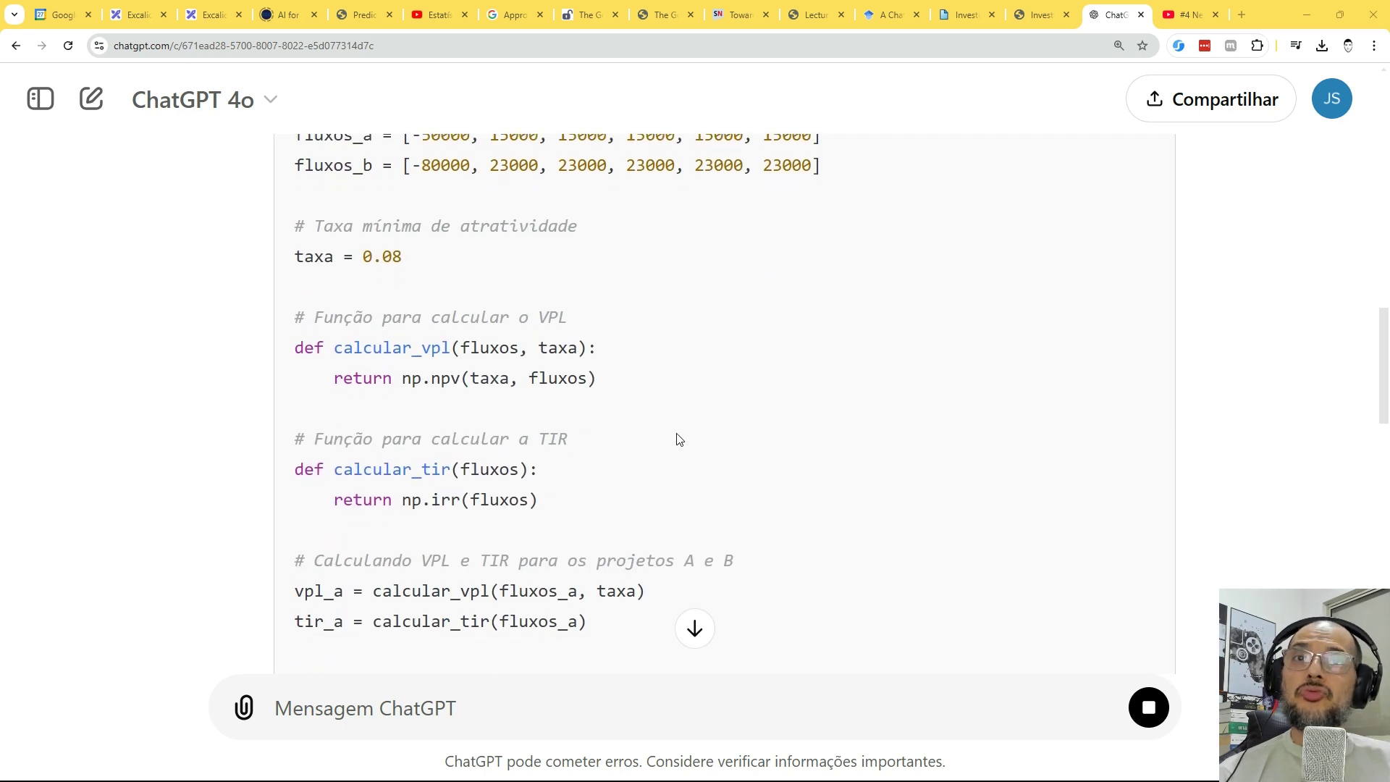
scroll(677, 434, down, 12)
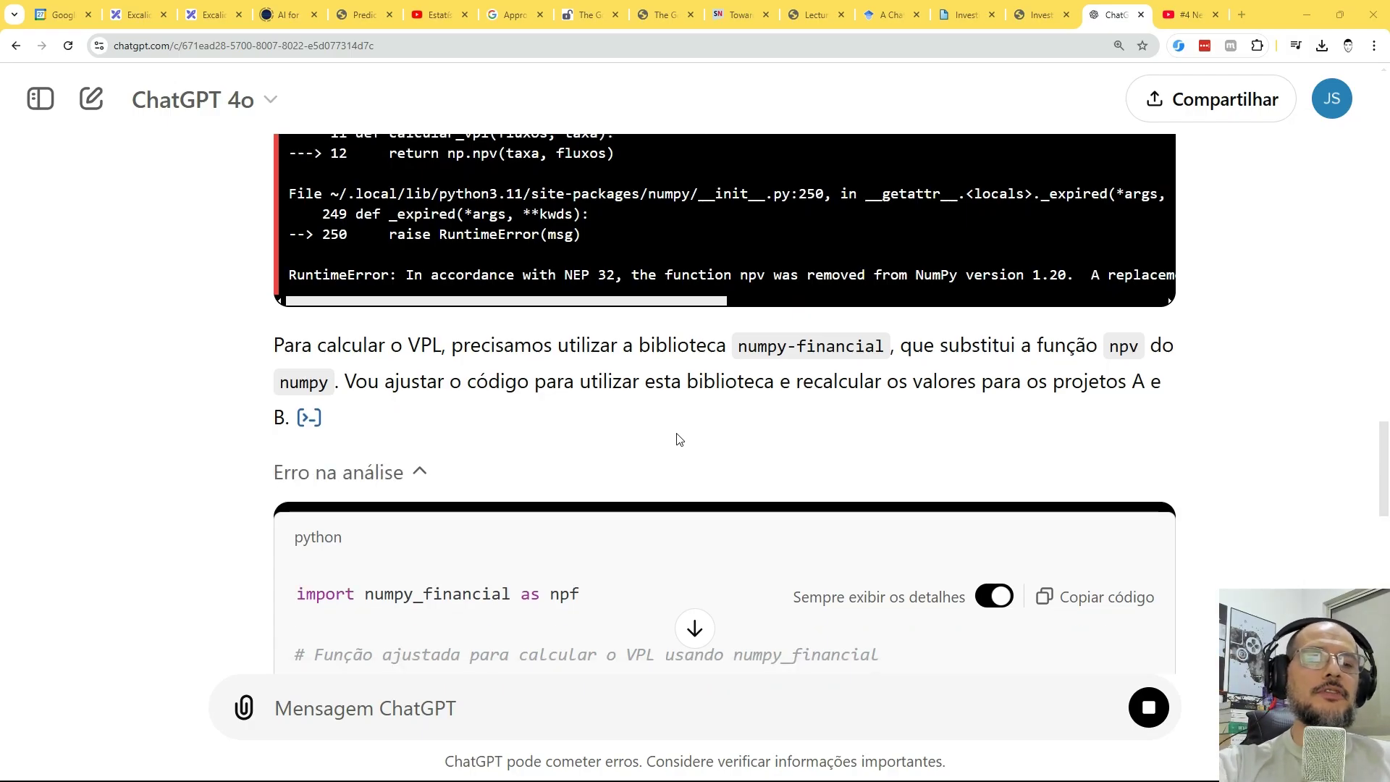
scroll(678, 439, down, 1)
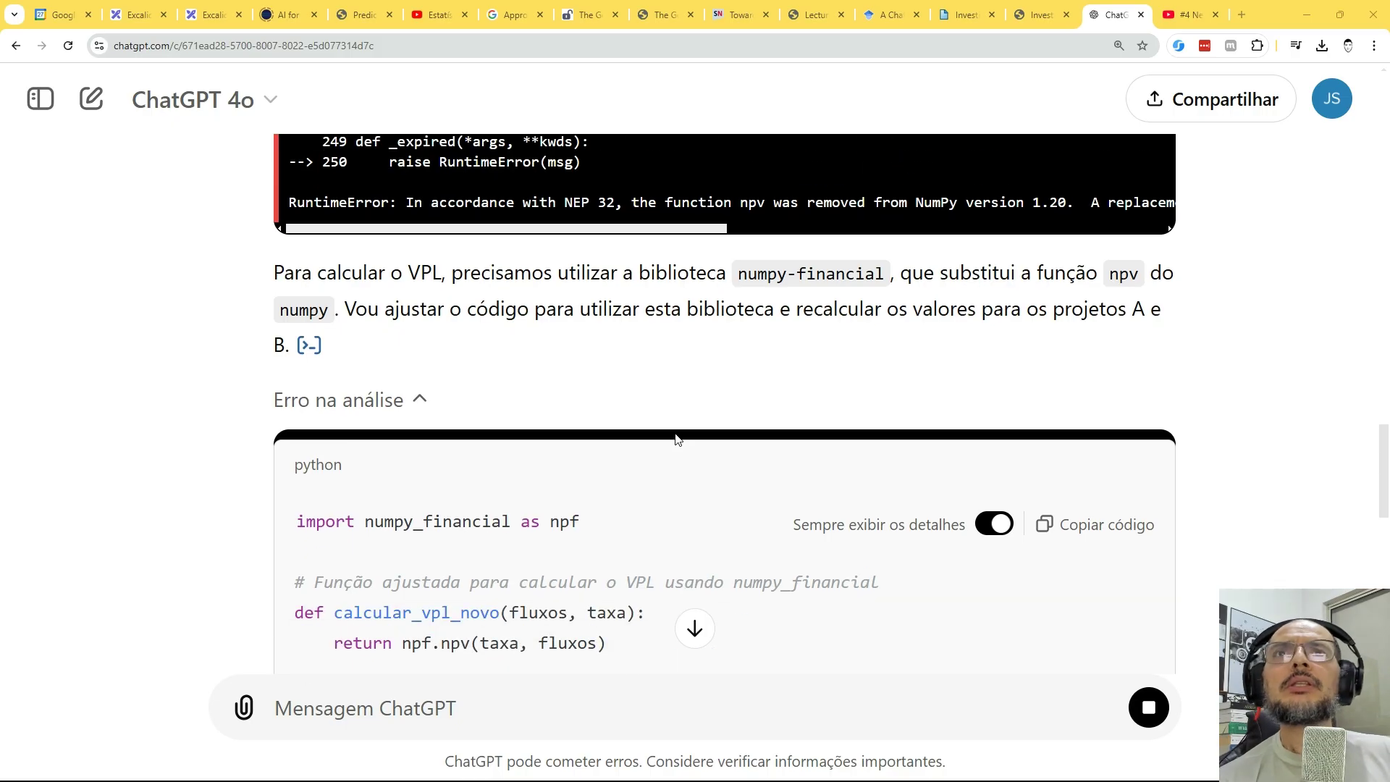
scroll(677, 439, down, 7)
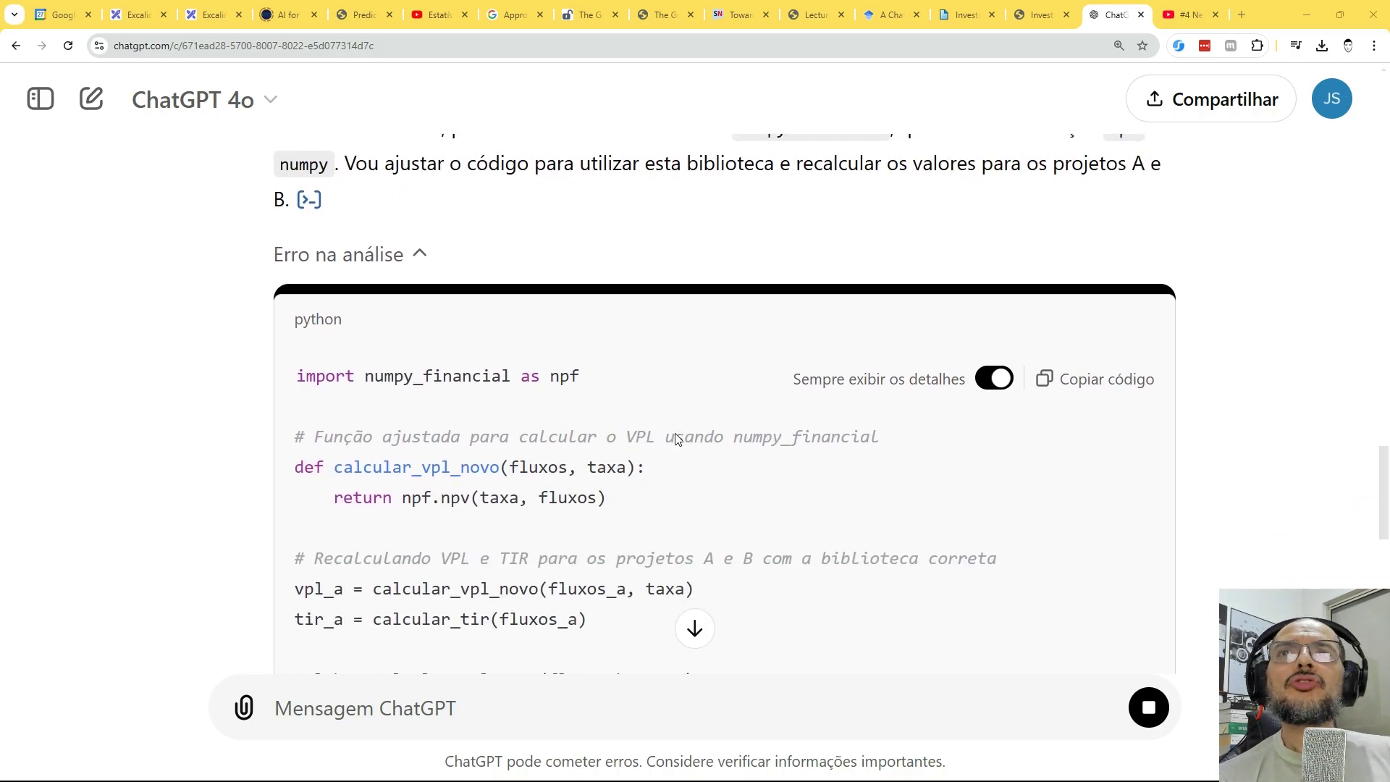
scroll(676, 438, down, 10)
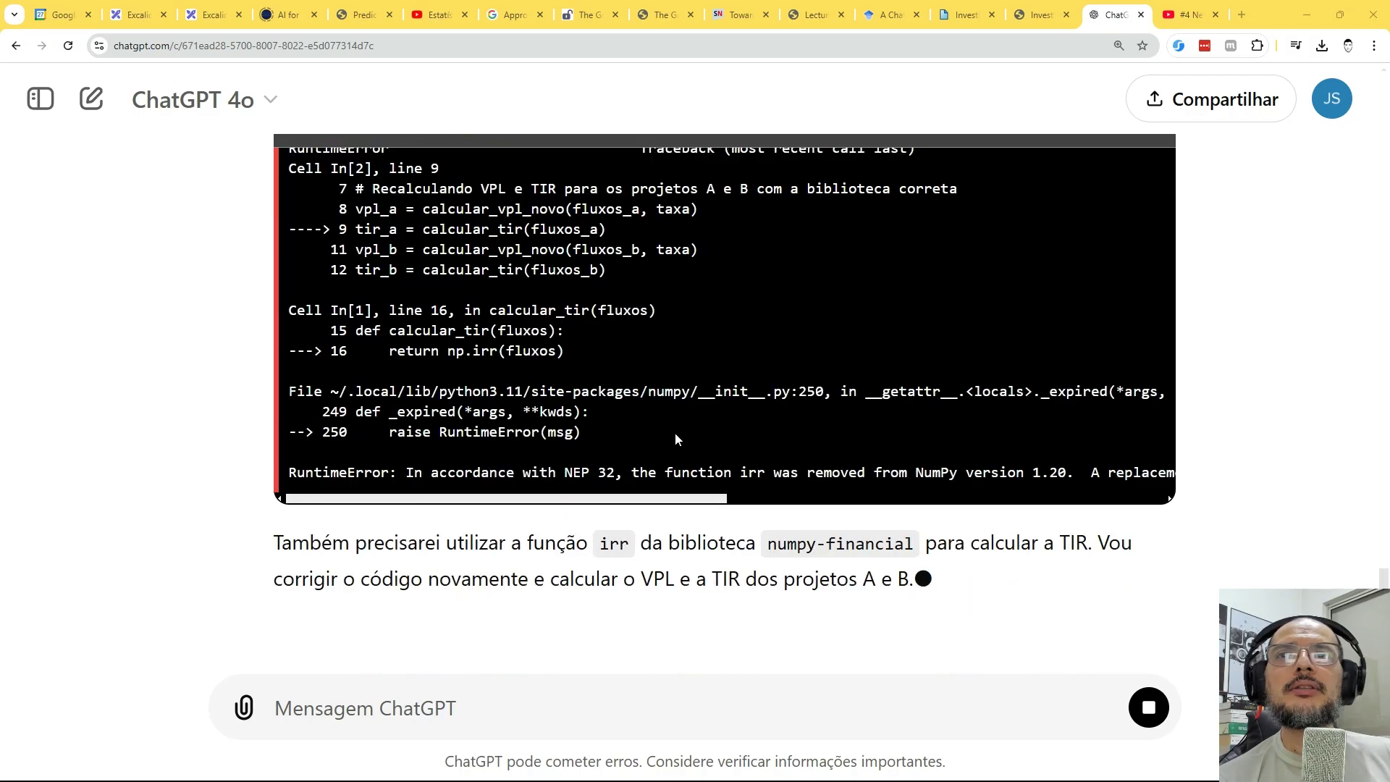
scroll(676, 438, down, 2)
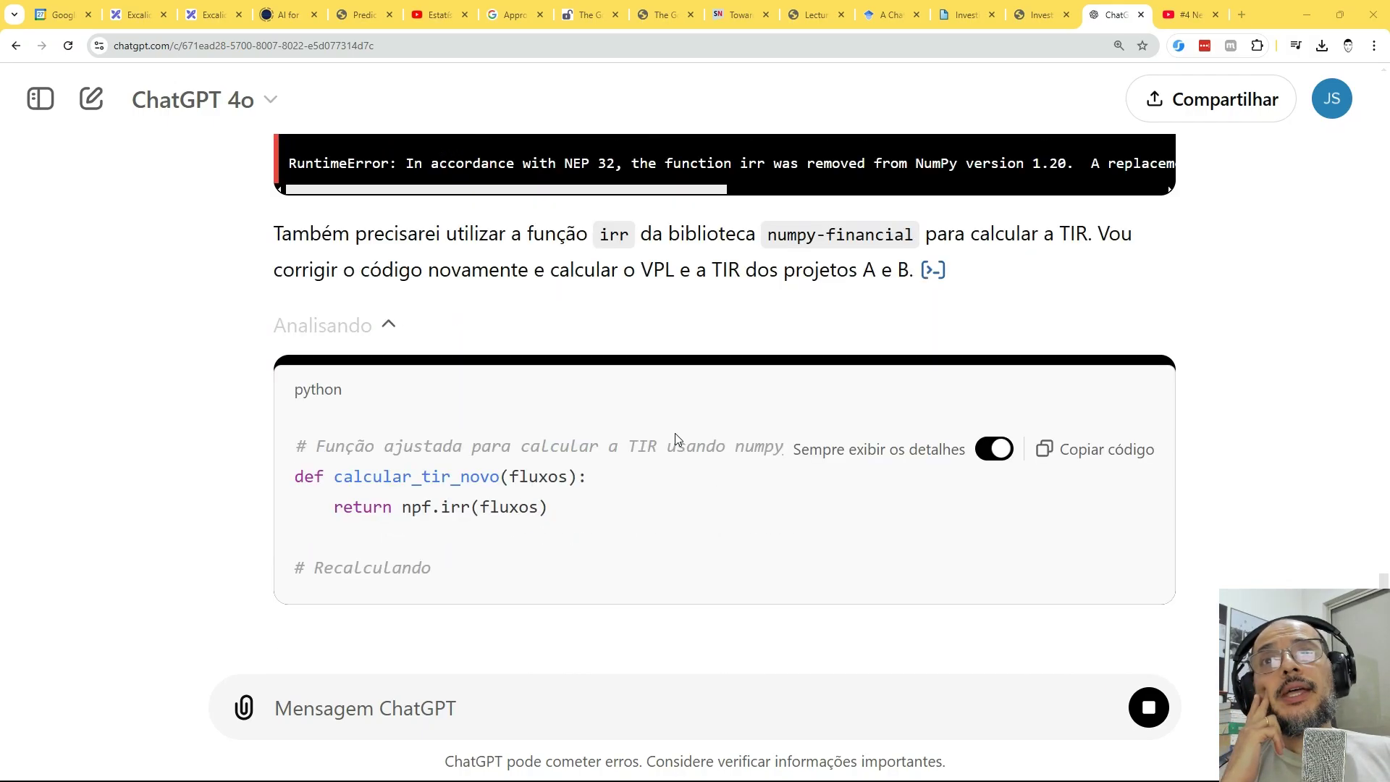
scroll(677, 438, down, 2)
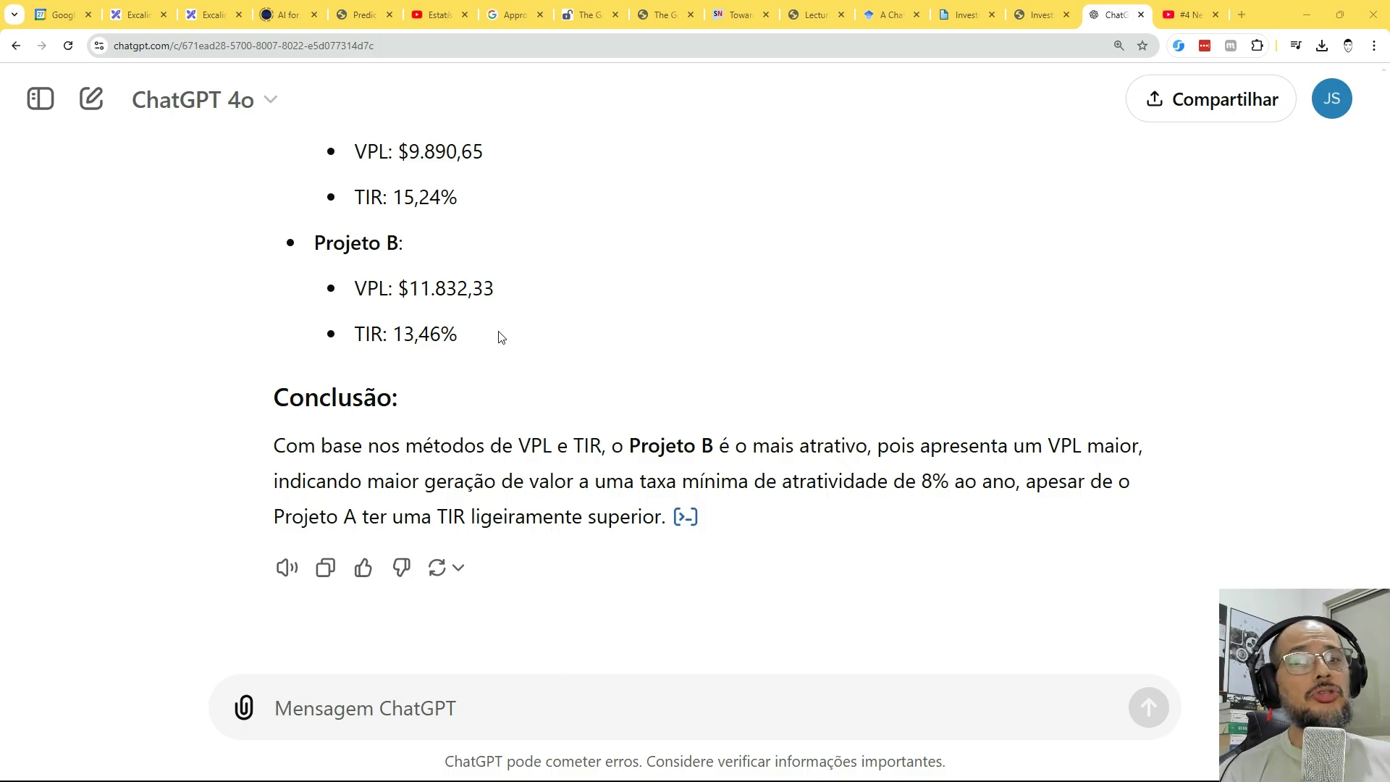
- Compare the VPL and TIR of projects A and B in the answer with the solution table in the slideshow
key(alt+Tab)
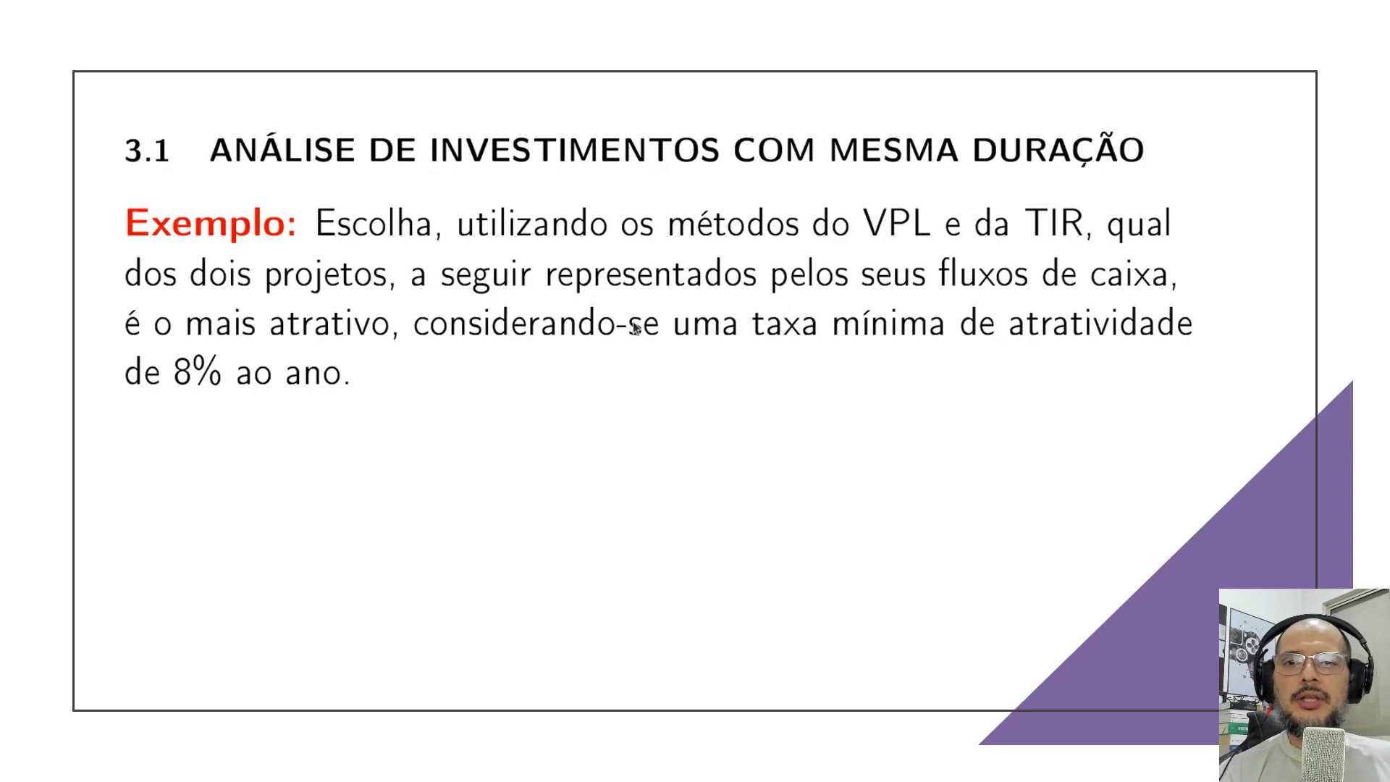
key(Right)
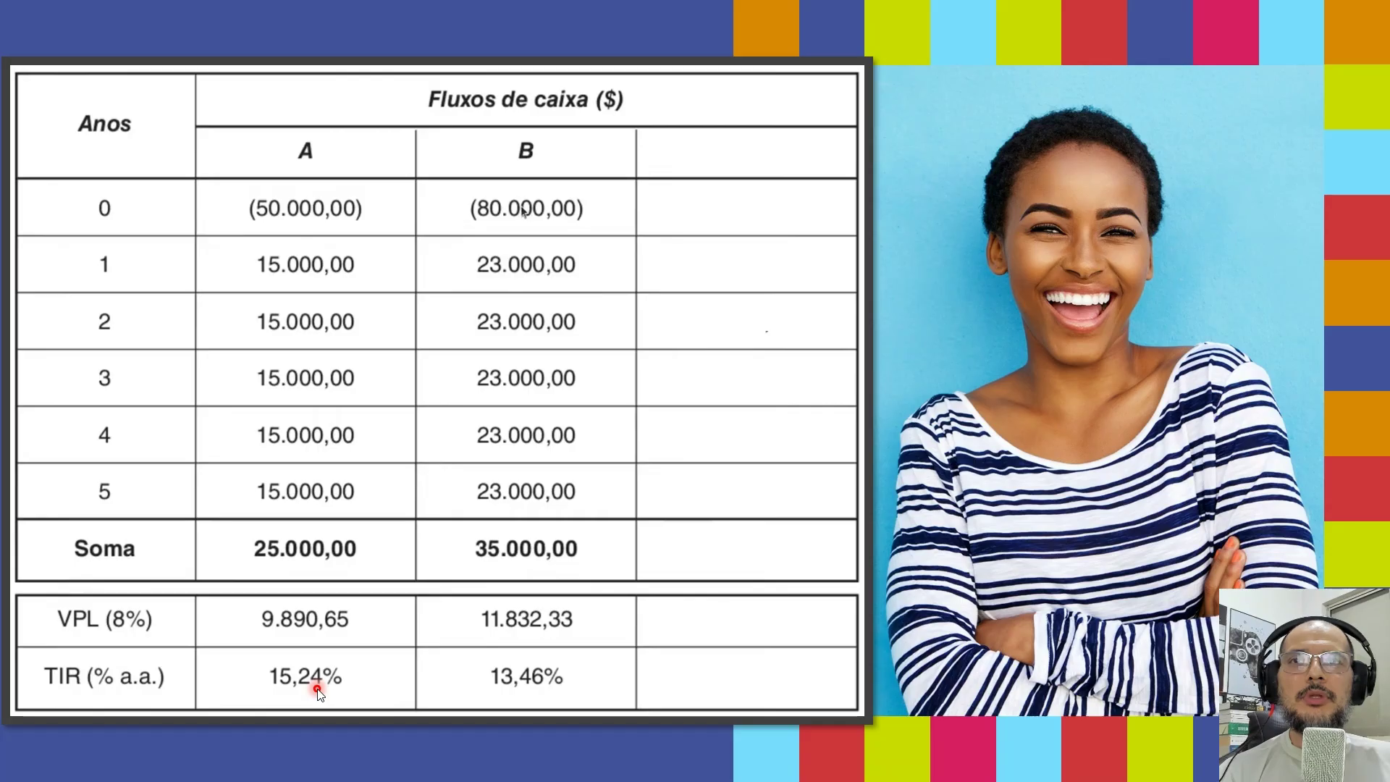
key(alt+Tab)
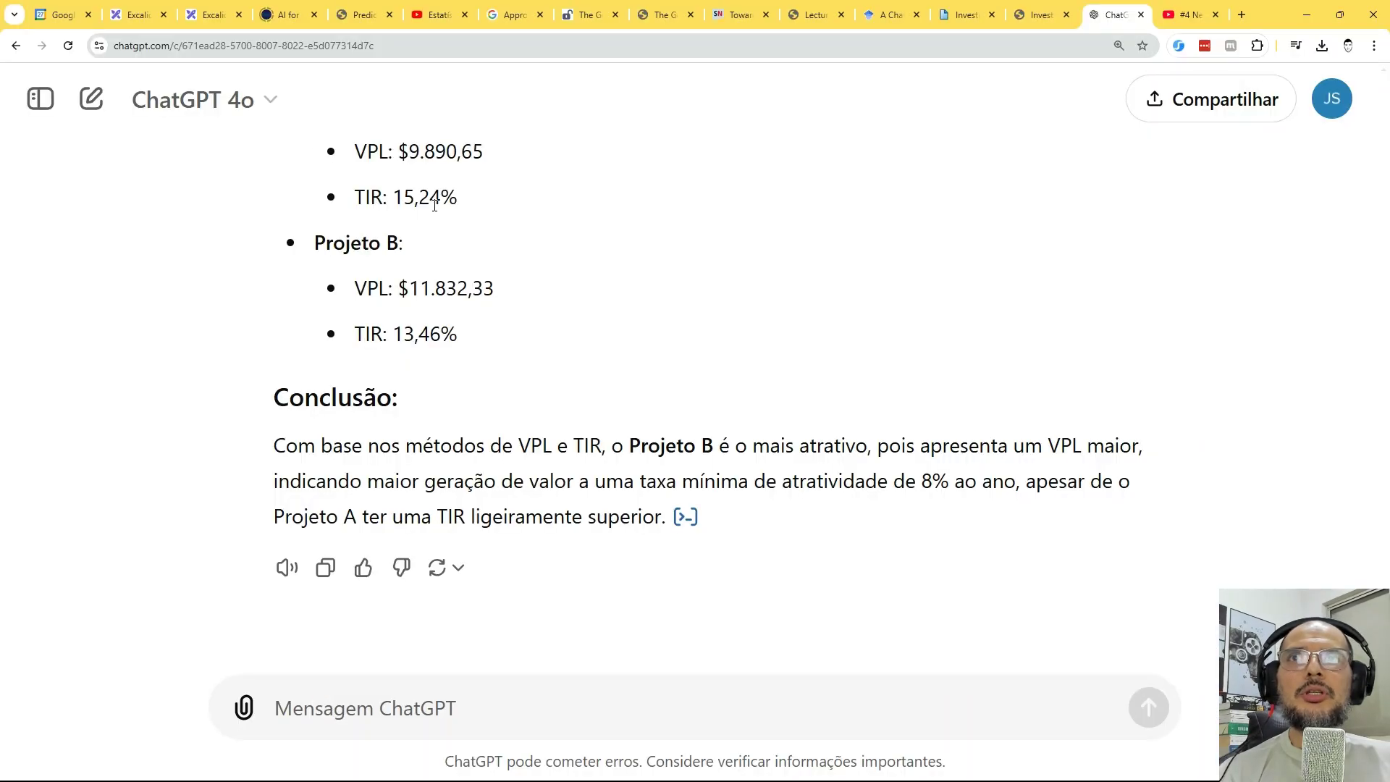
key(alt+Tab)
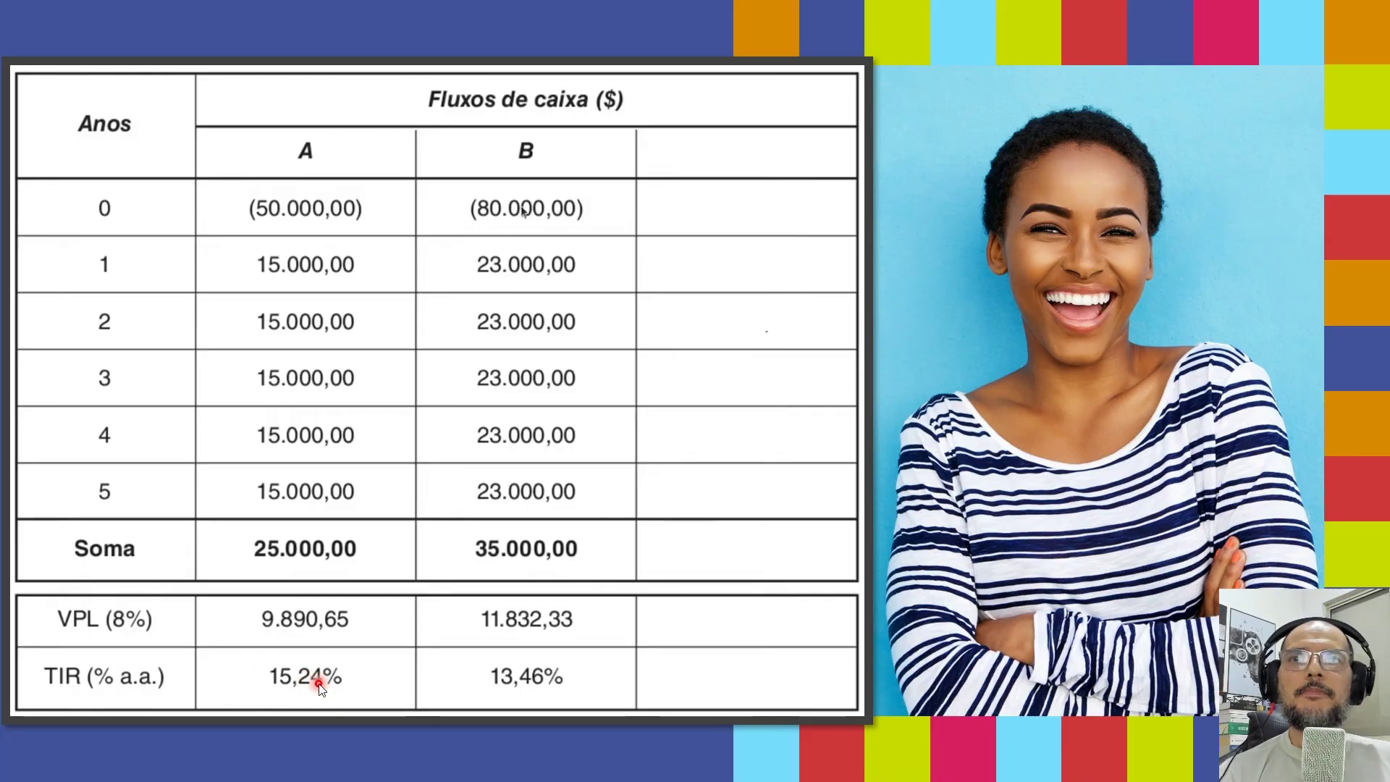
key(alt+Tab)
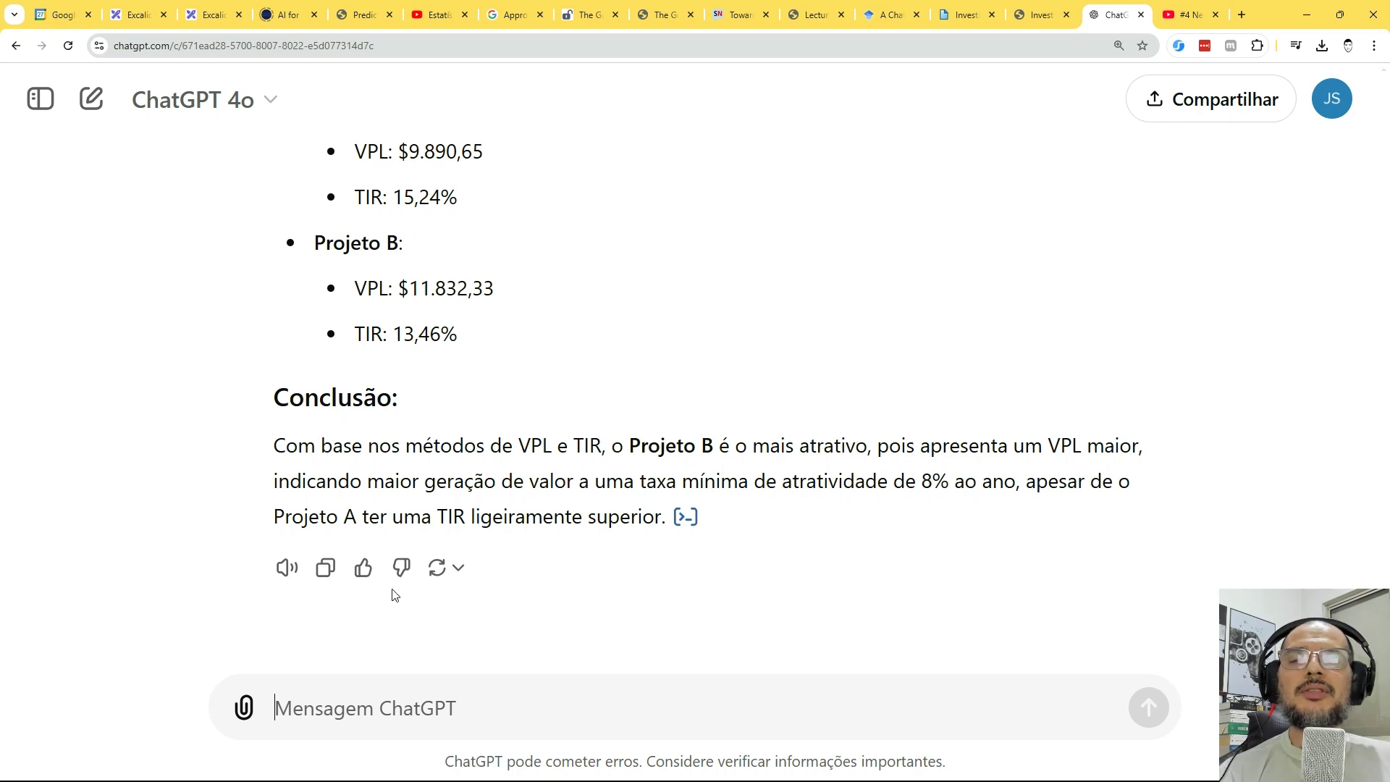
key(alt+Tab)
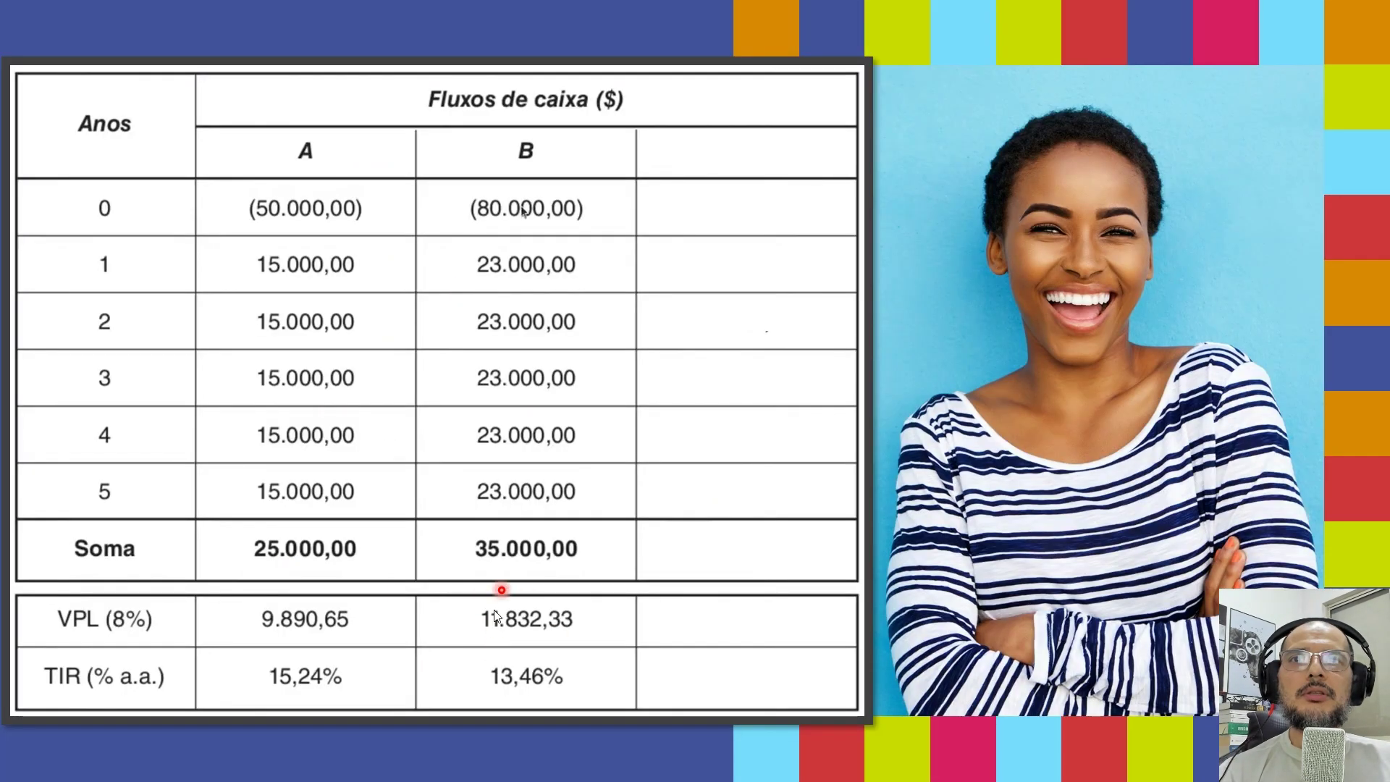
key(alt+Tab)
drag(391, 346, 456, 354)
key(alt+Tab)
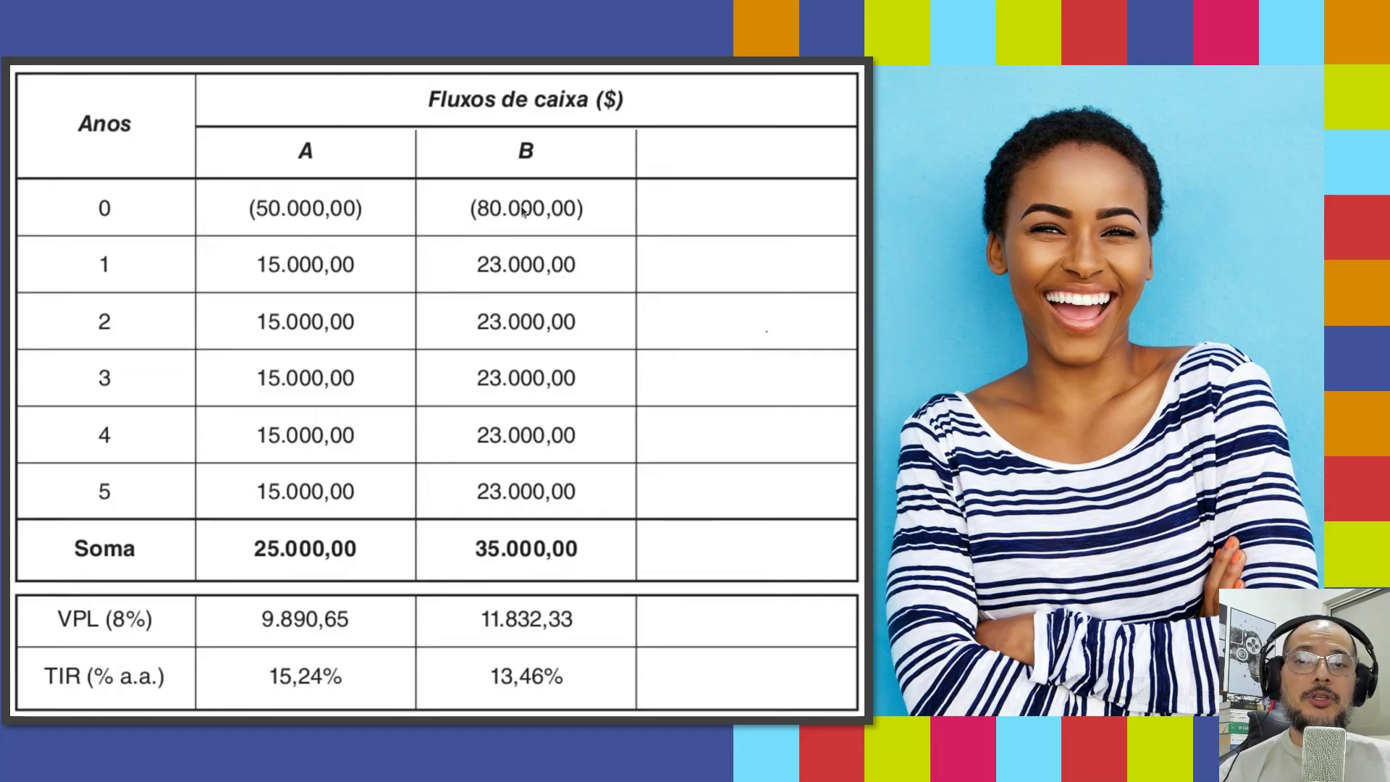
- Return to ChatGPT and send the prompt "Considerando um cenário onde os projetos são mutamente exclusivos, você pode me ensinar algo diferente?"
key(alt+Tab)
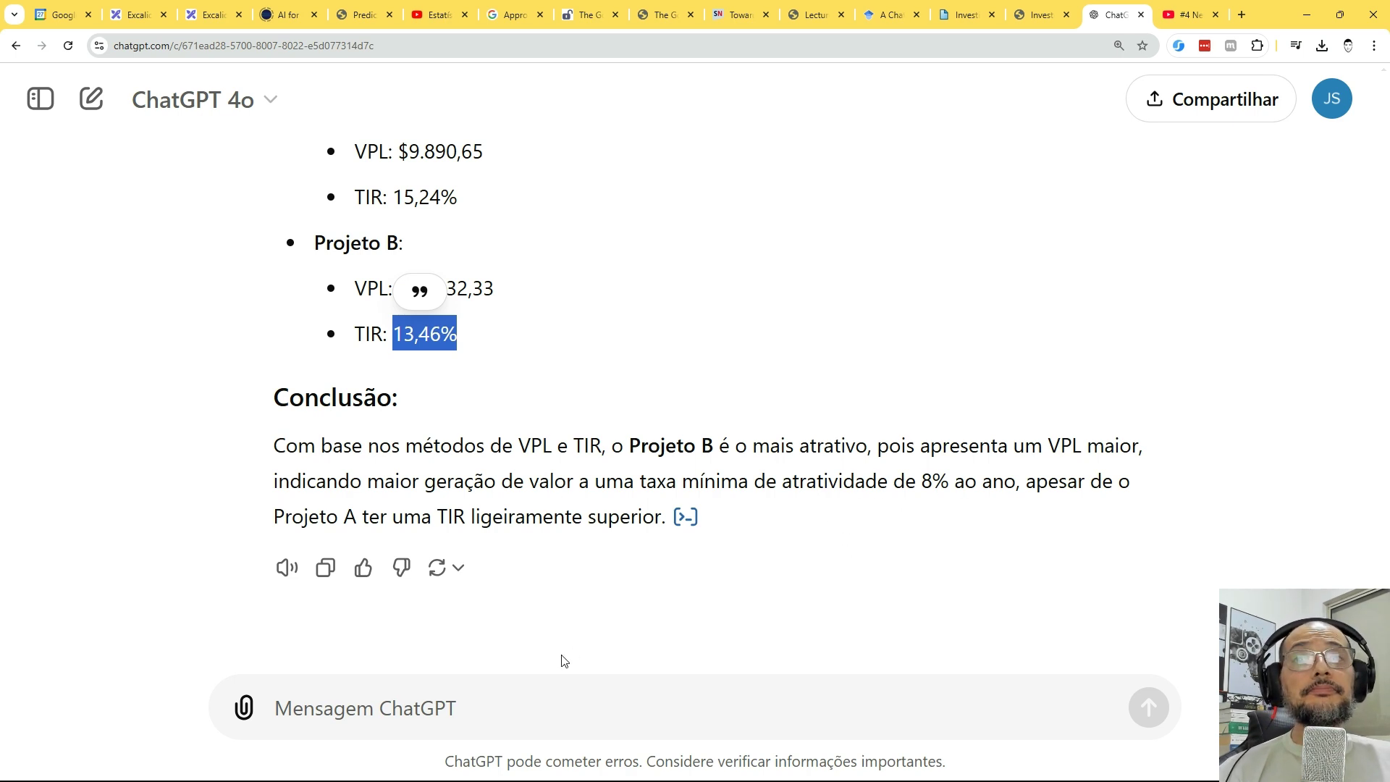
click(496, 705)
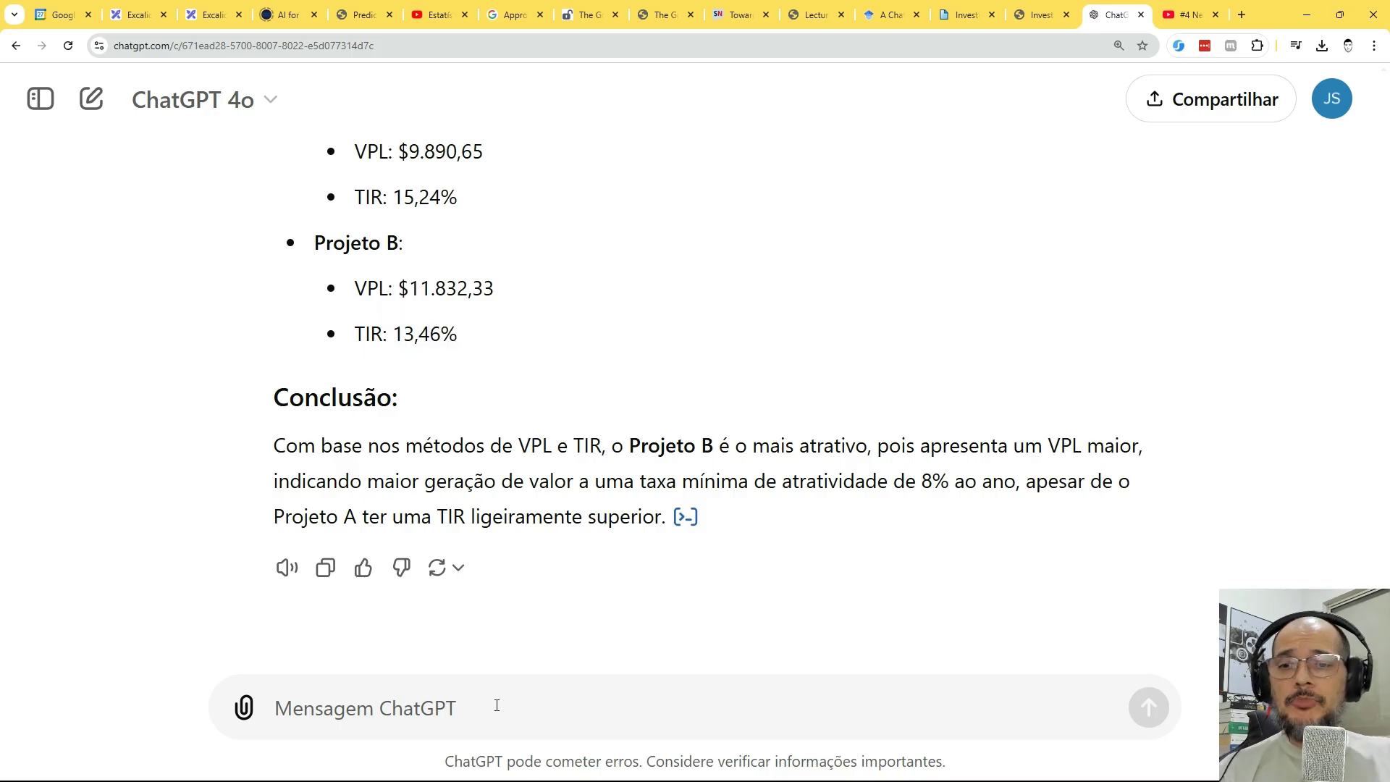
text(Consid3ra)
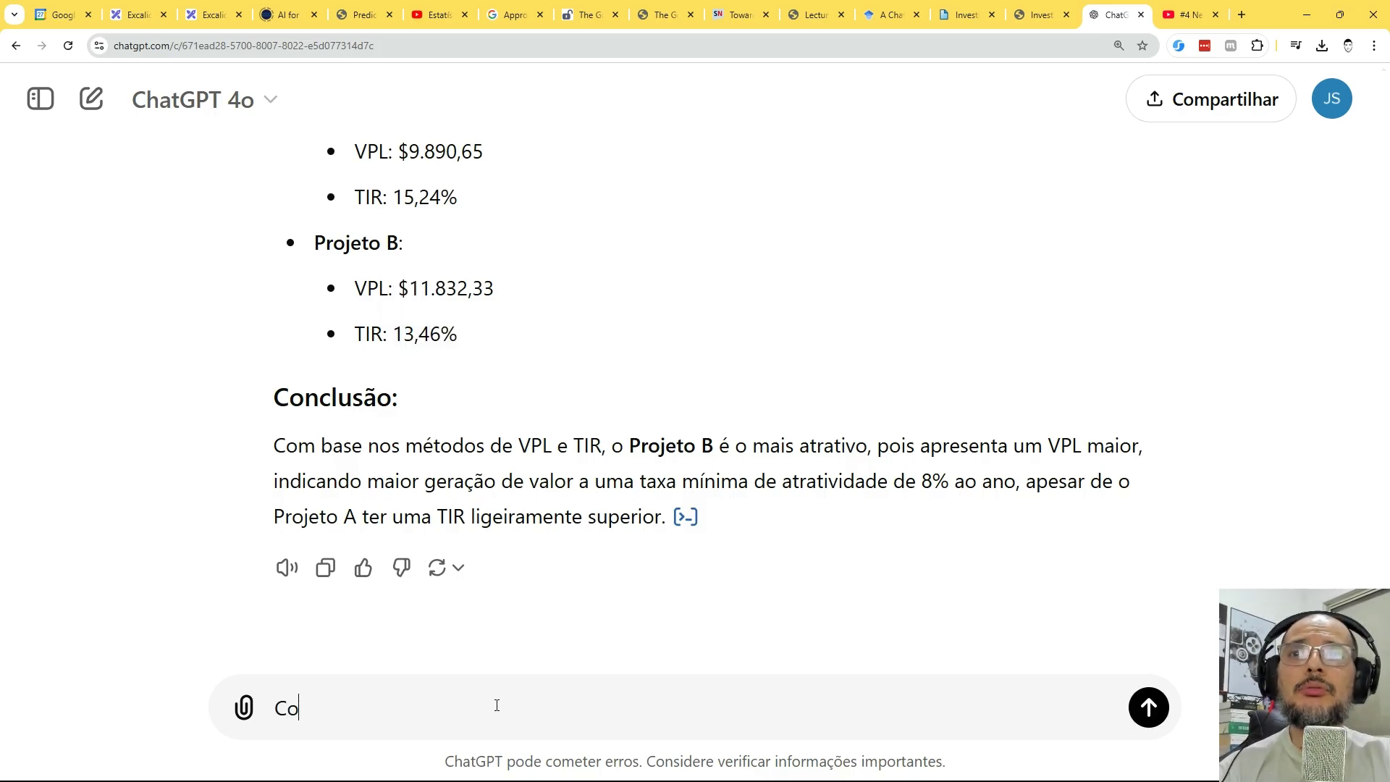
key(BackSpace)
key(BackSpace)
key(BackSpace)
text(era)
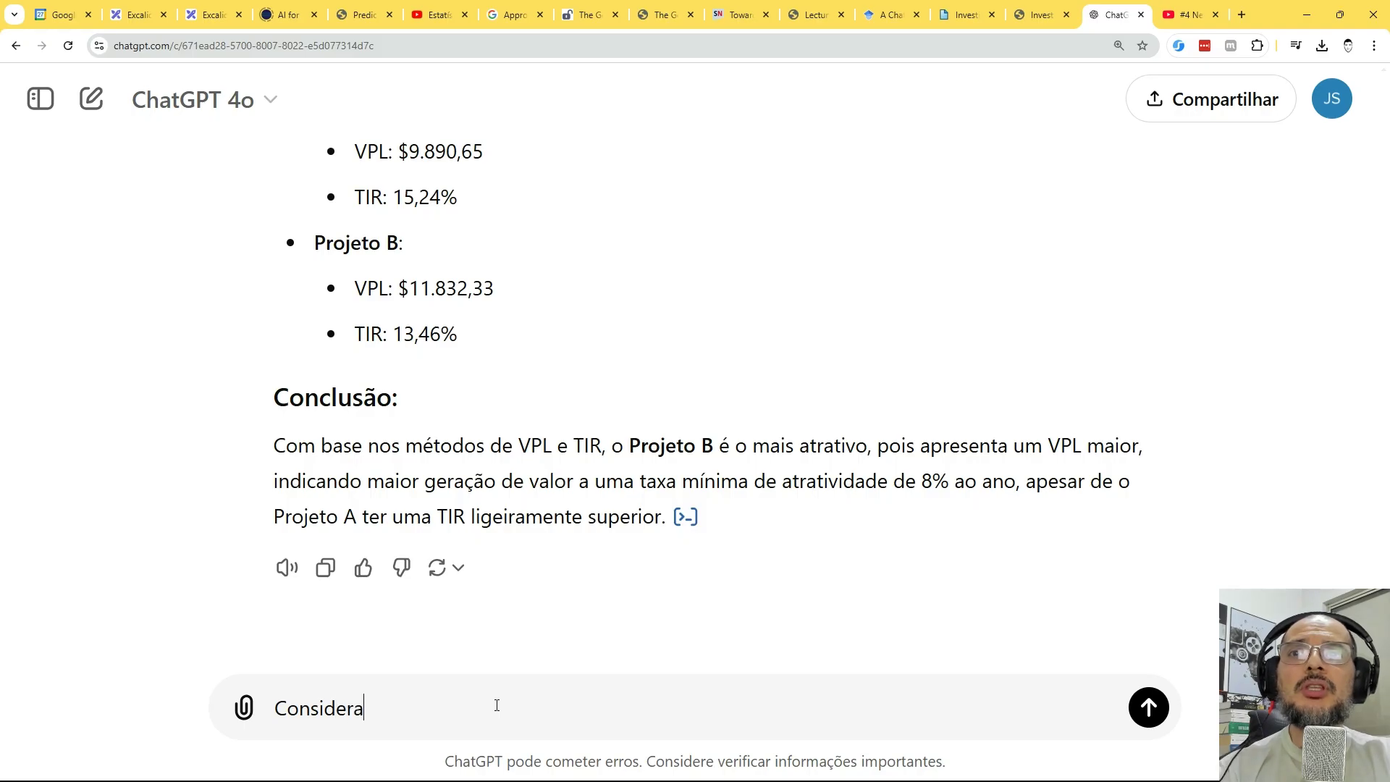
text(ndo um cn)
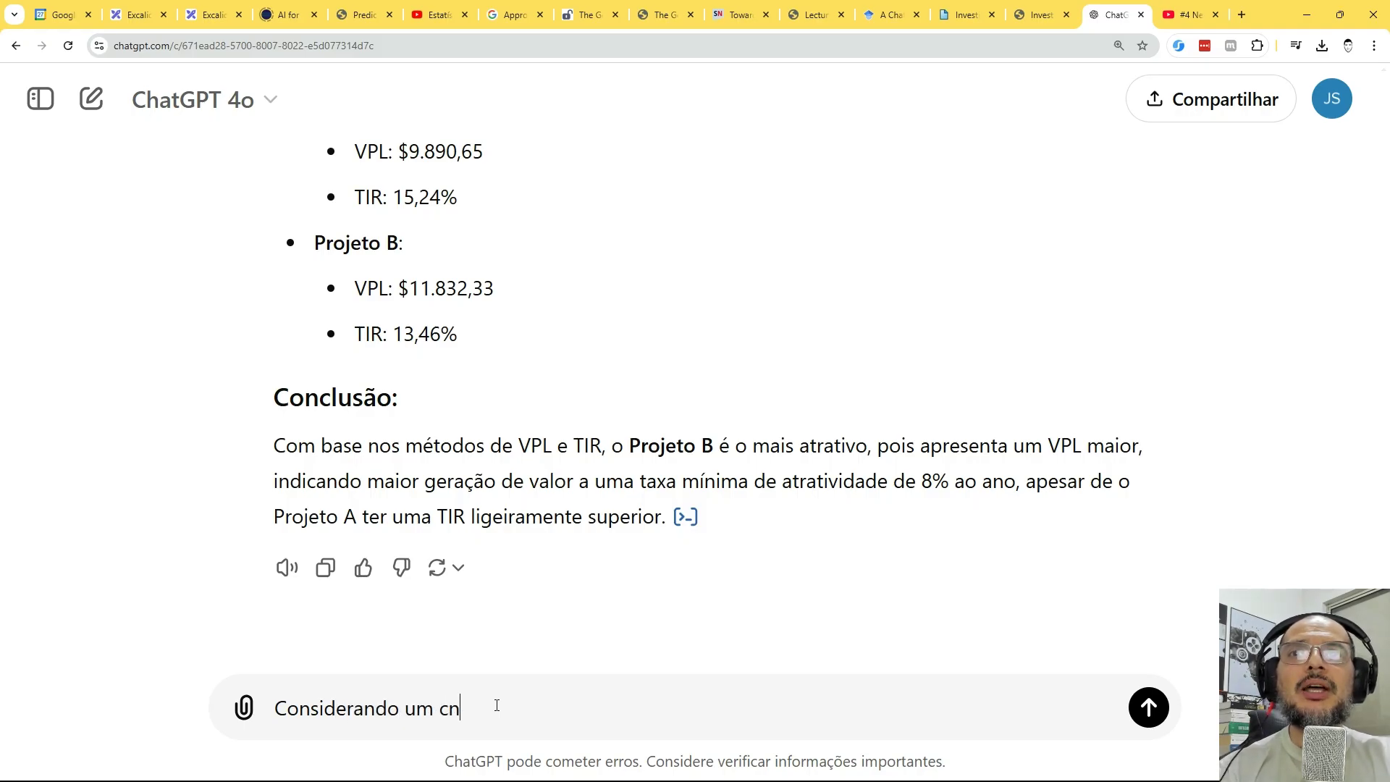
key(BackSpace)
text(enário)
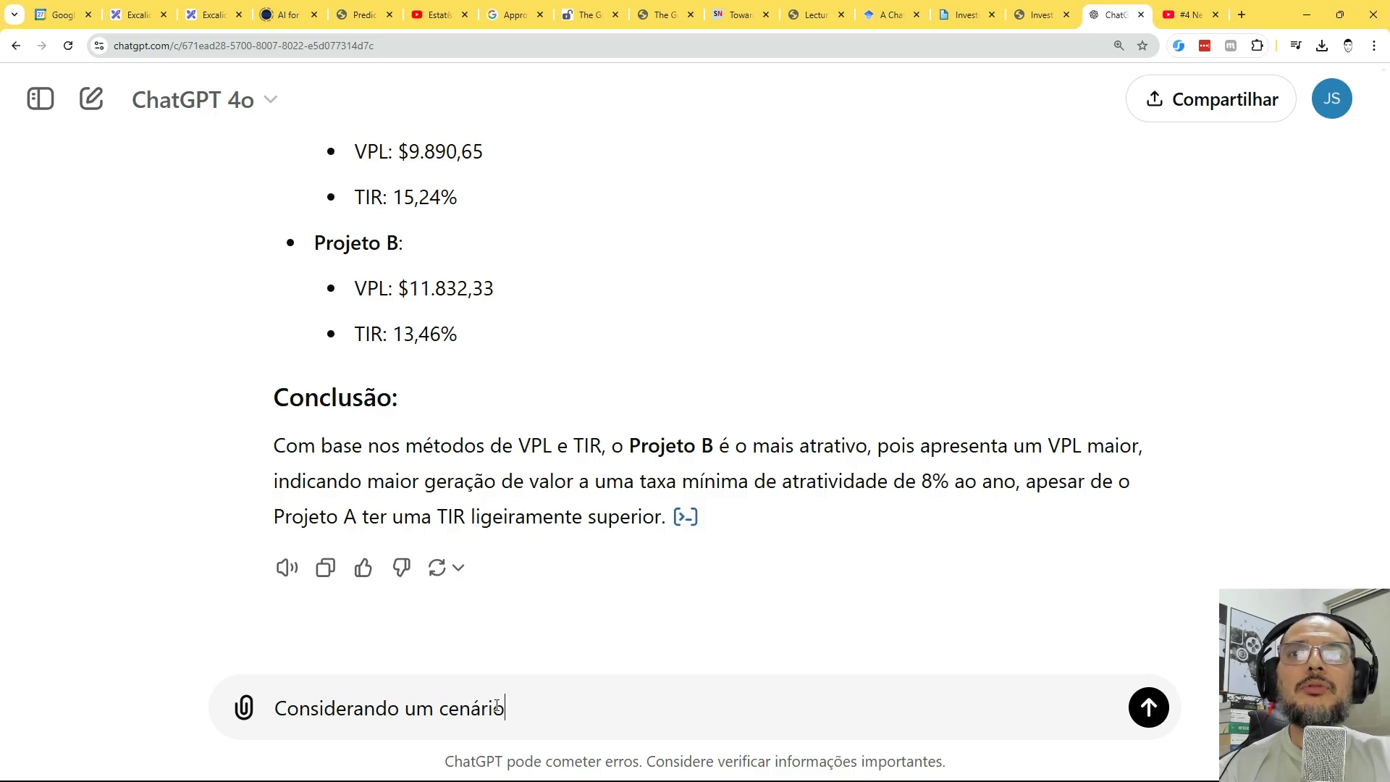
text( onde os projetos sã)
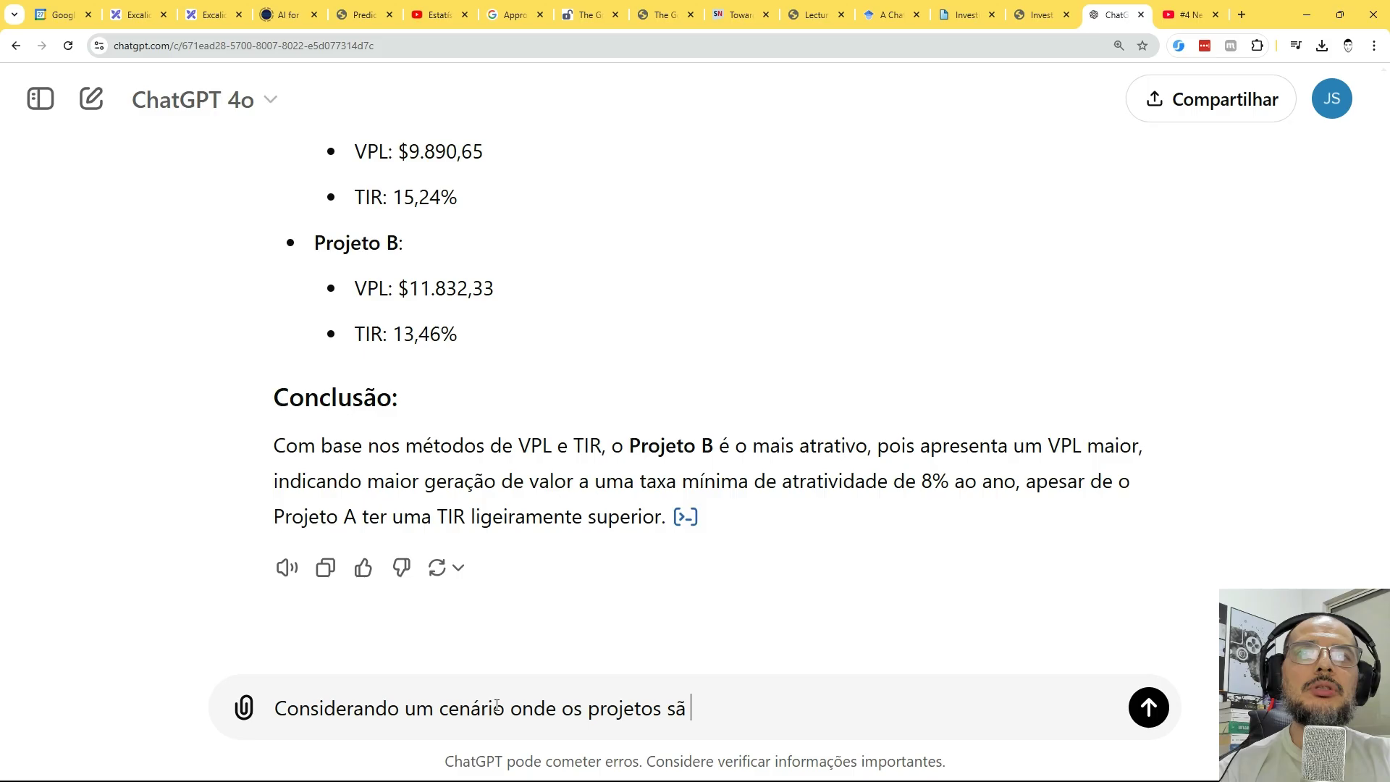
key(BackSpace)
text(o )
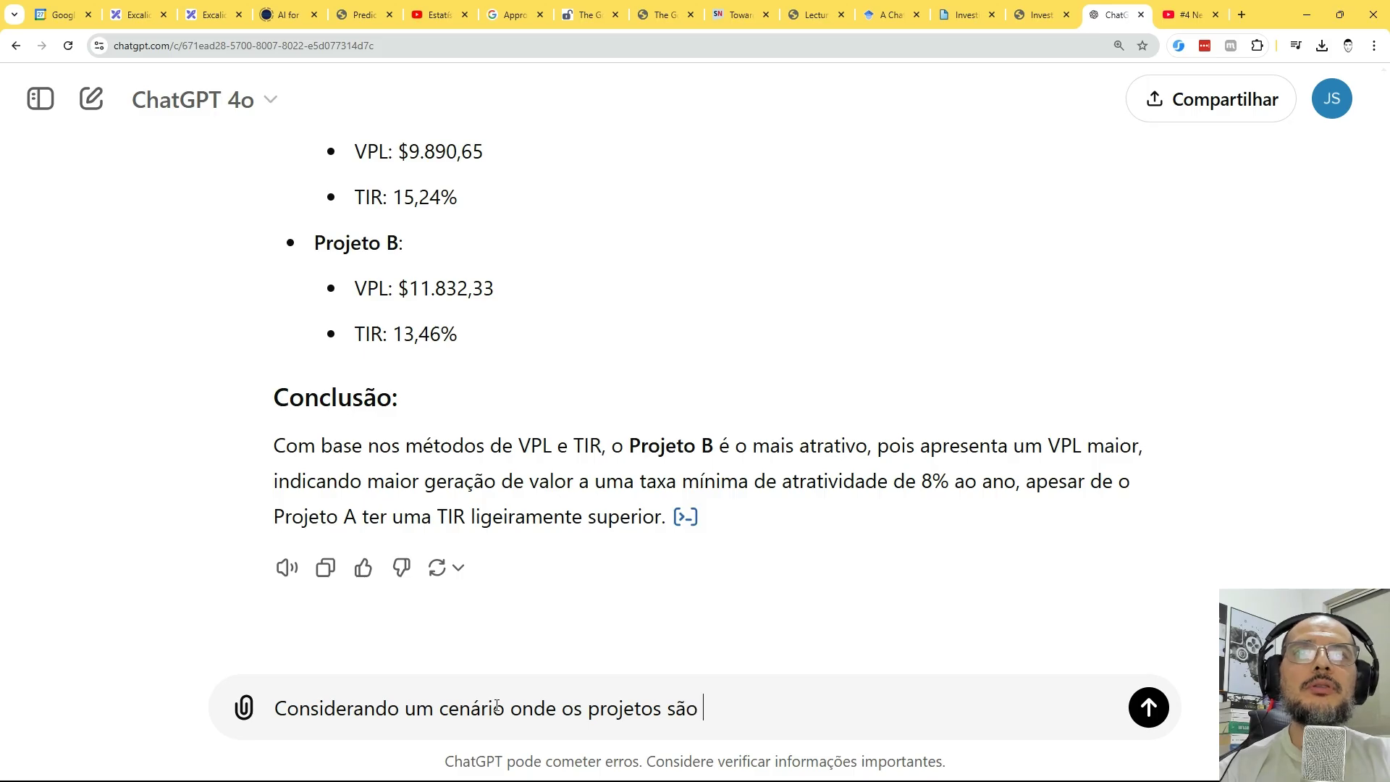
text(mutament)
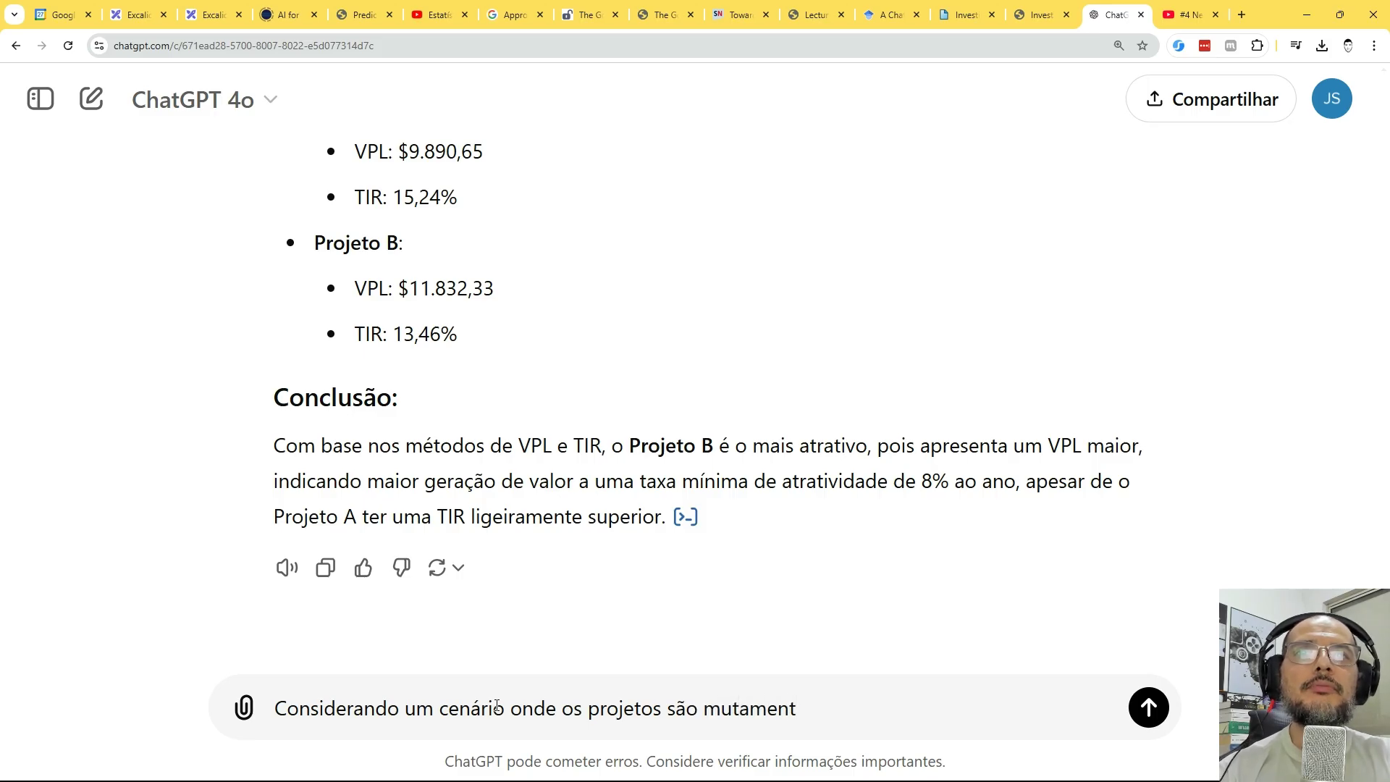
text(e exclusi)
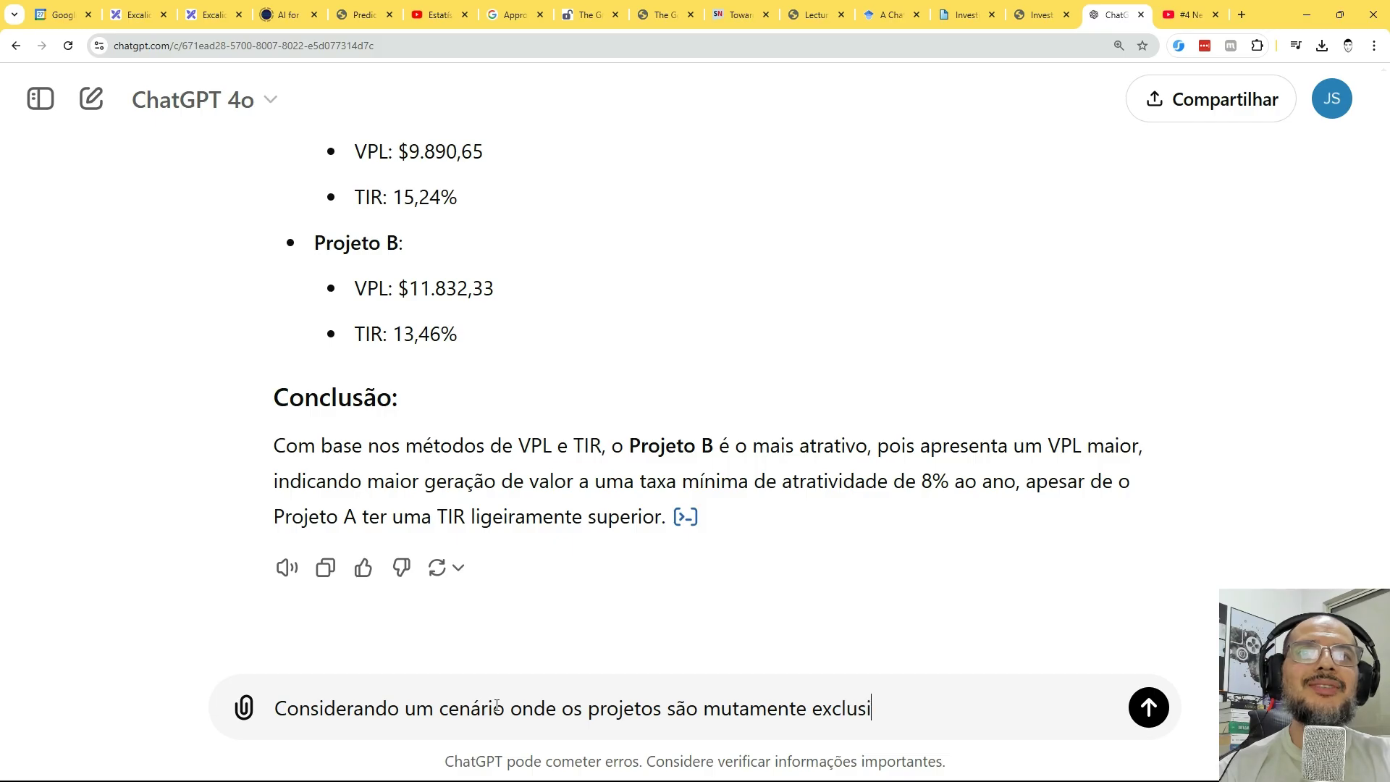
text(vos)
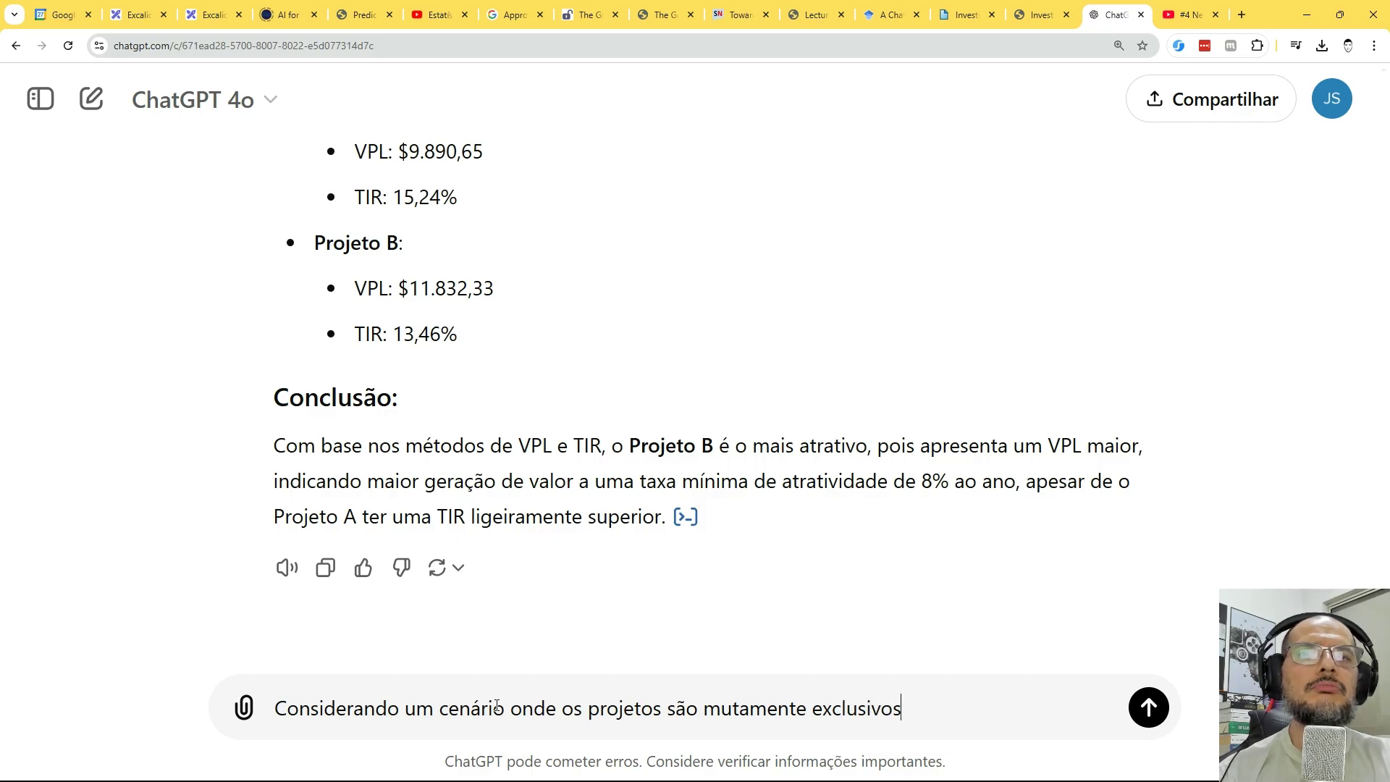
text(, )
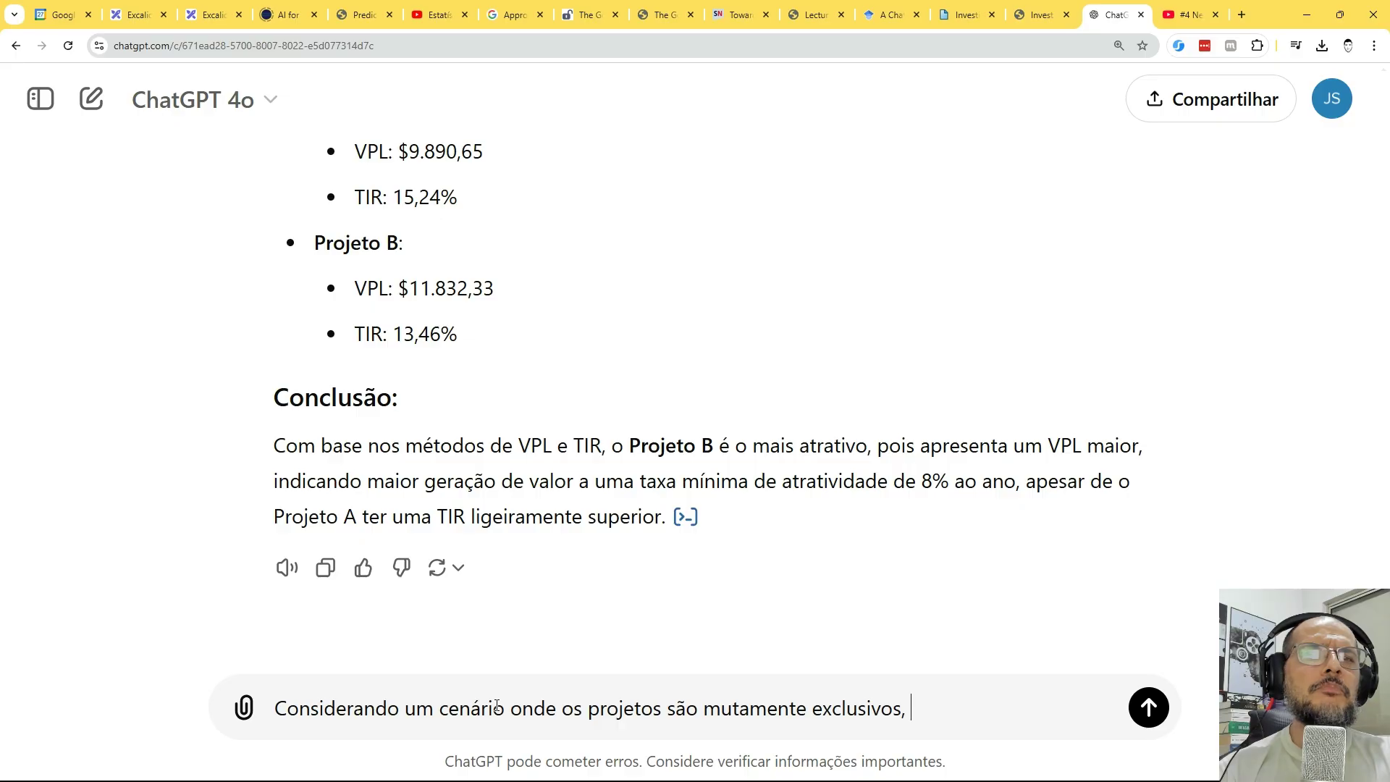
text(voc)
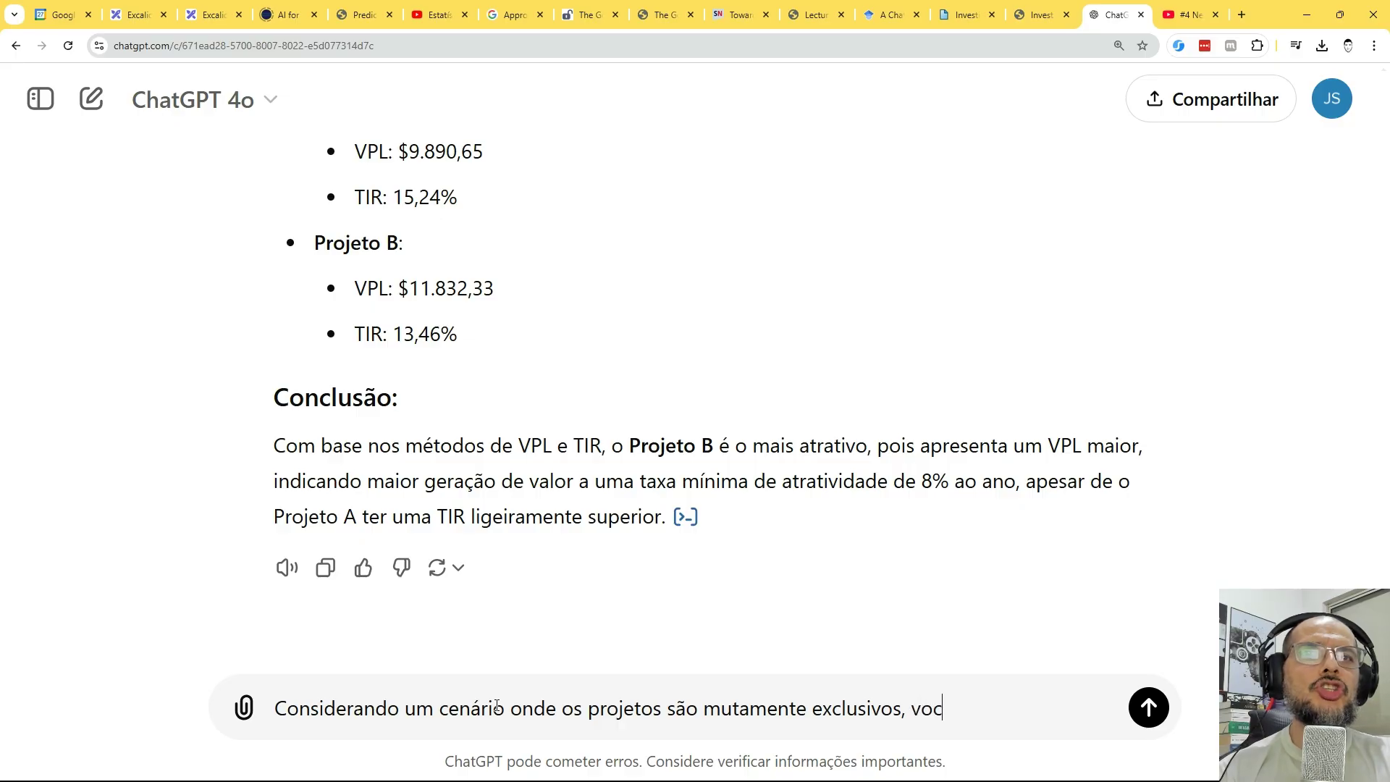
text(ê pode me ensi)
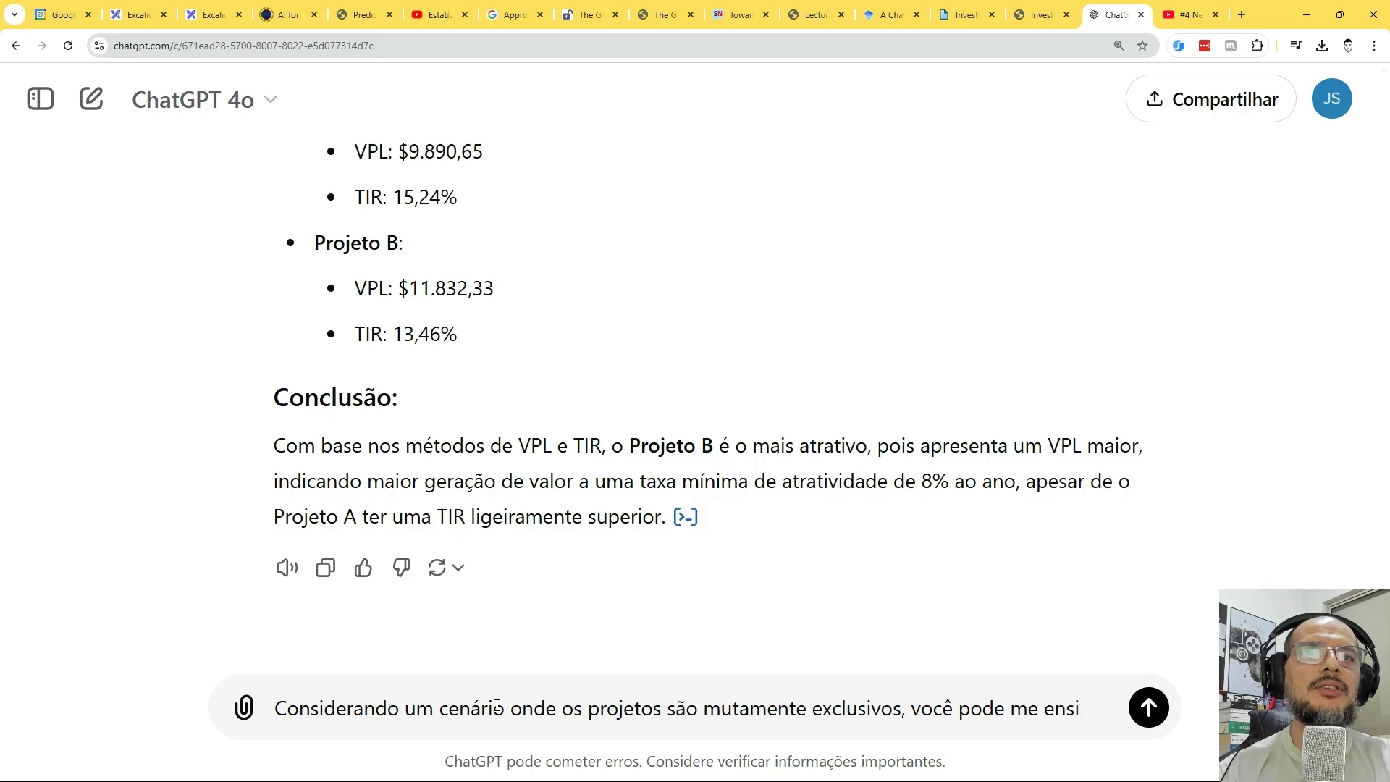
text(nar algo diferente)
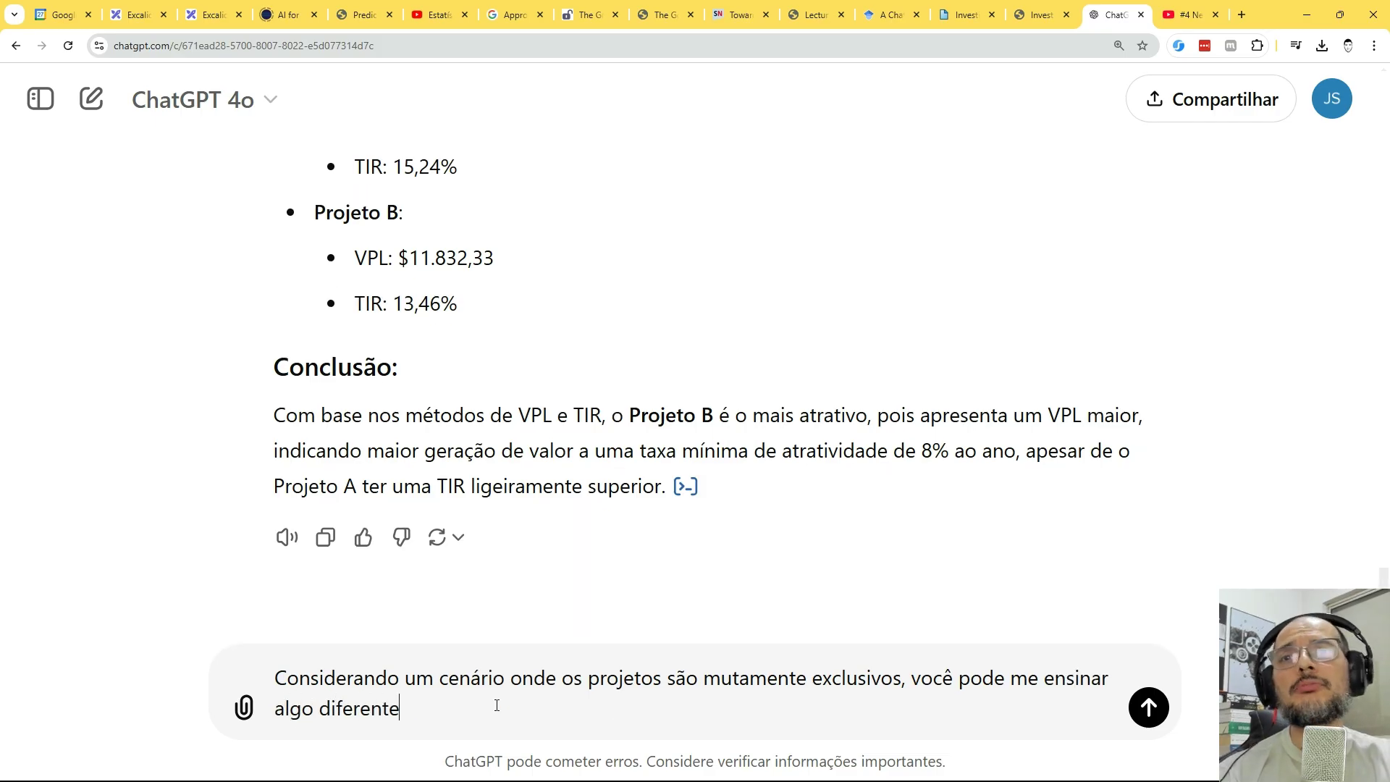
text(?)
key(Return)
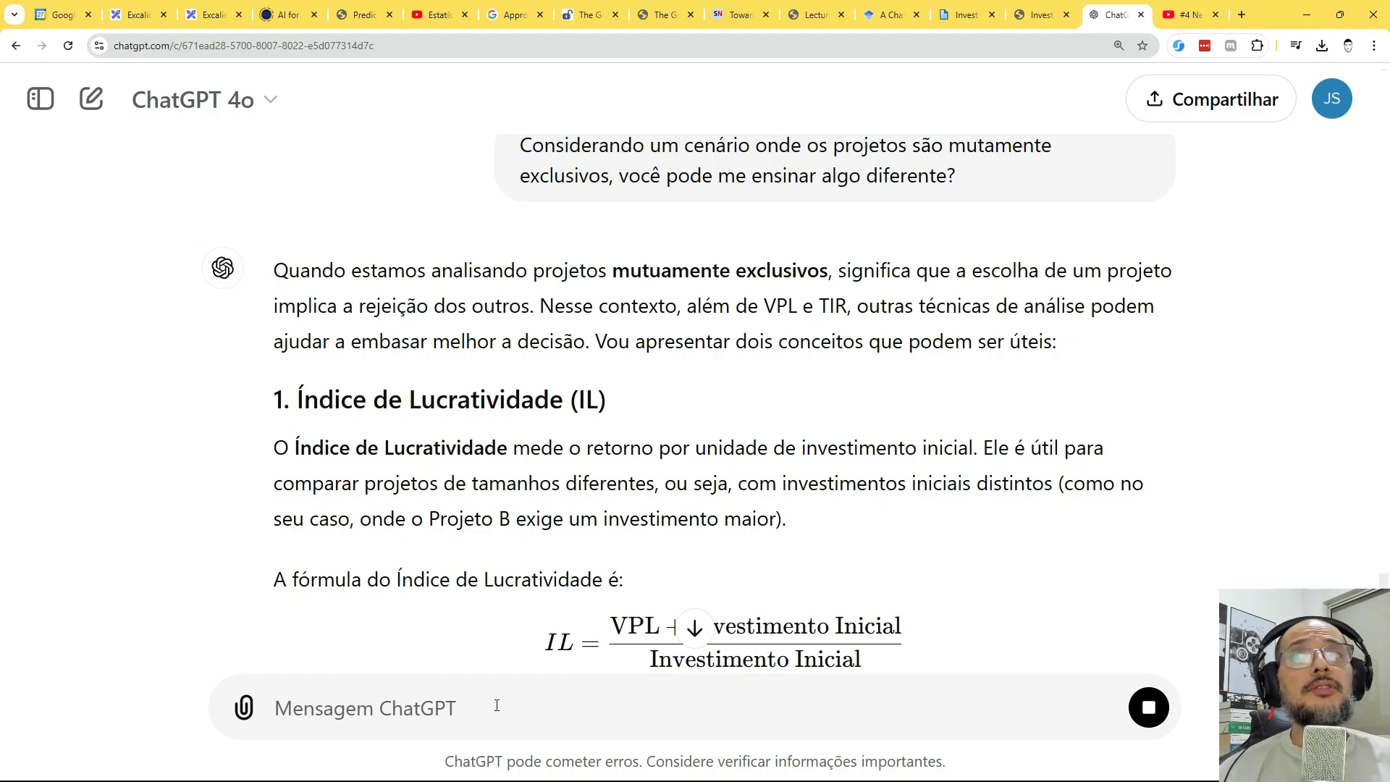
- Examine the answer's explanation of Índice de Lucratividade and Payback Descontado, the Python calculation, and the interpretation and conclusion for both projects
scroll(570, 462, down, 3)
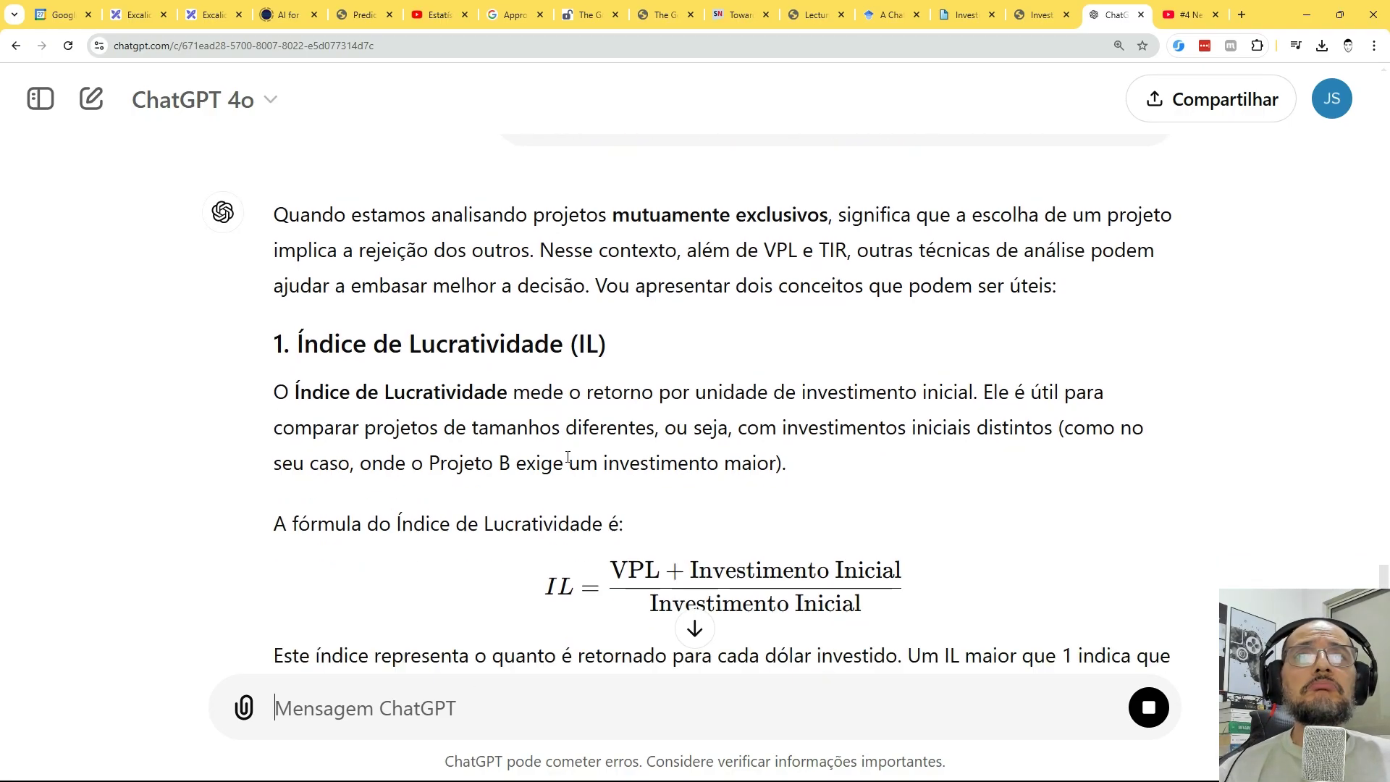
scroll(569, 461, down, 2)
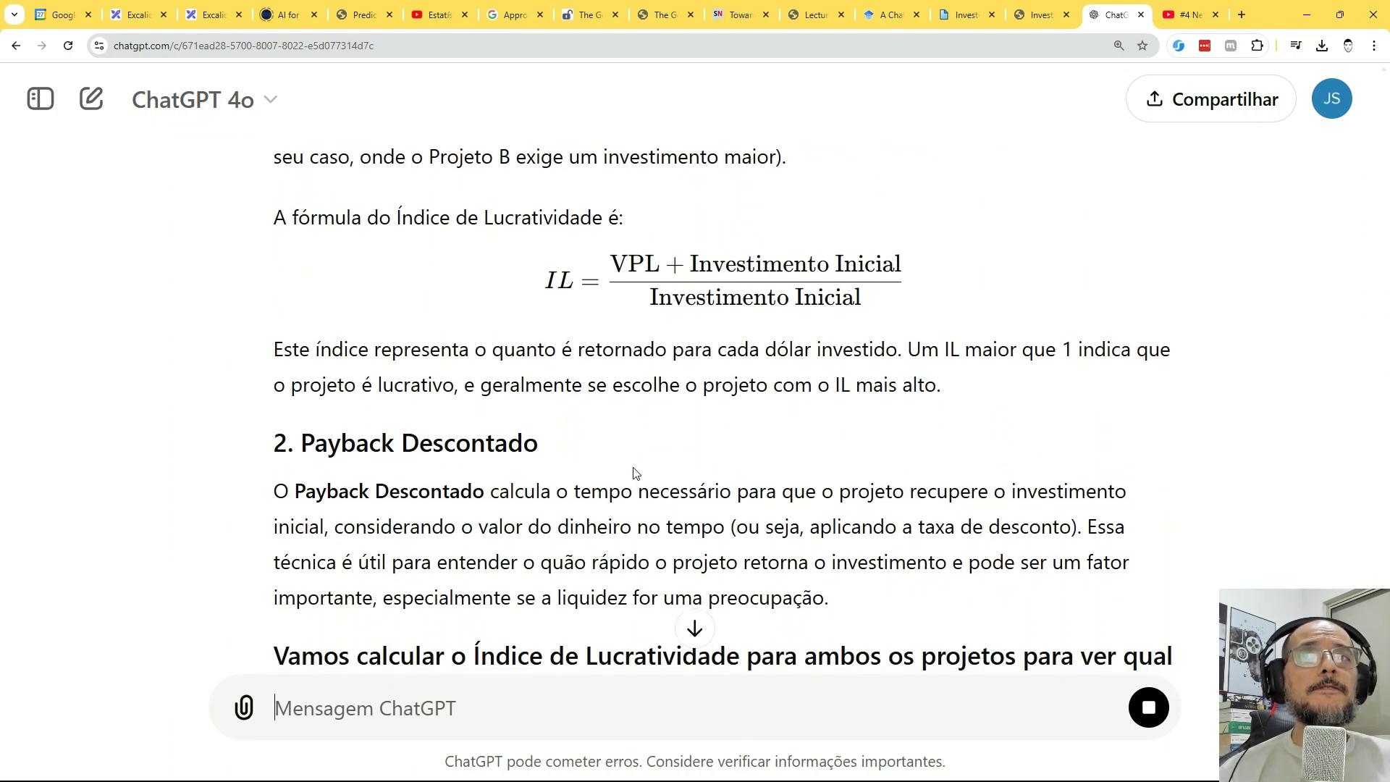
scroll(634, 472, down, 5)
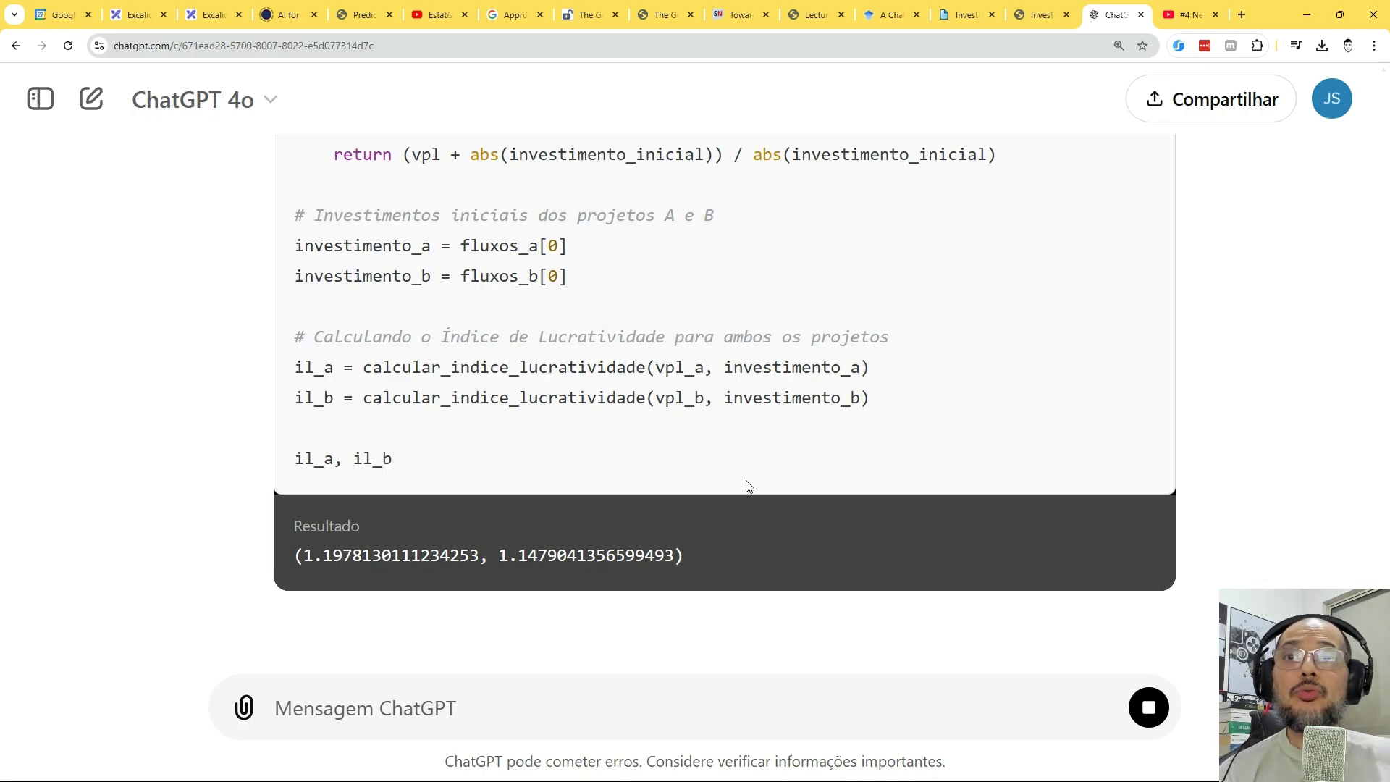
scroll(748, 484, up, 2)
scroll(747, 484, up, 10)
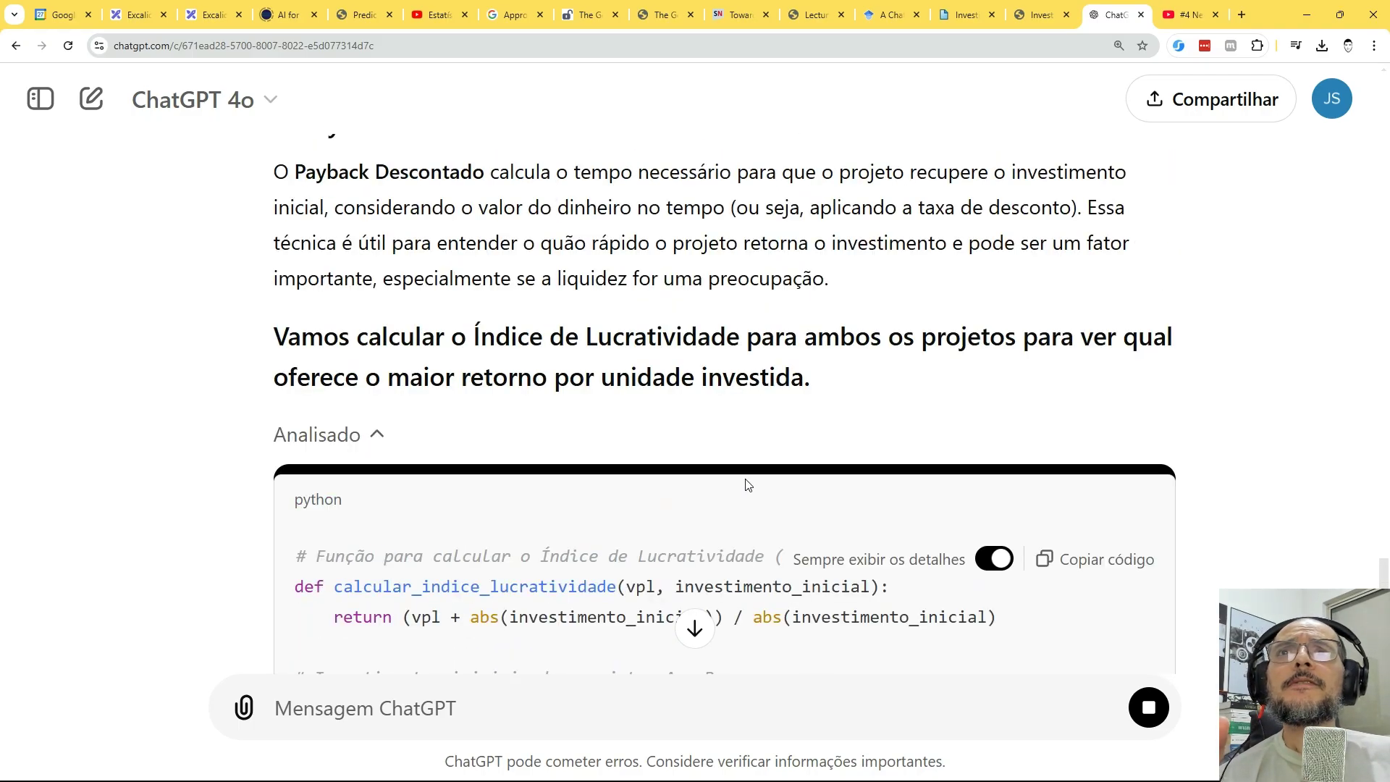
scroll(650, 445, up, 4)
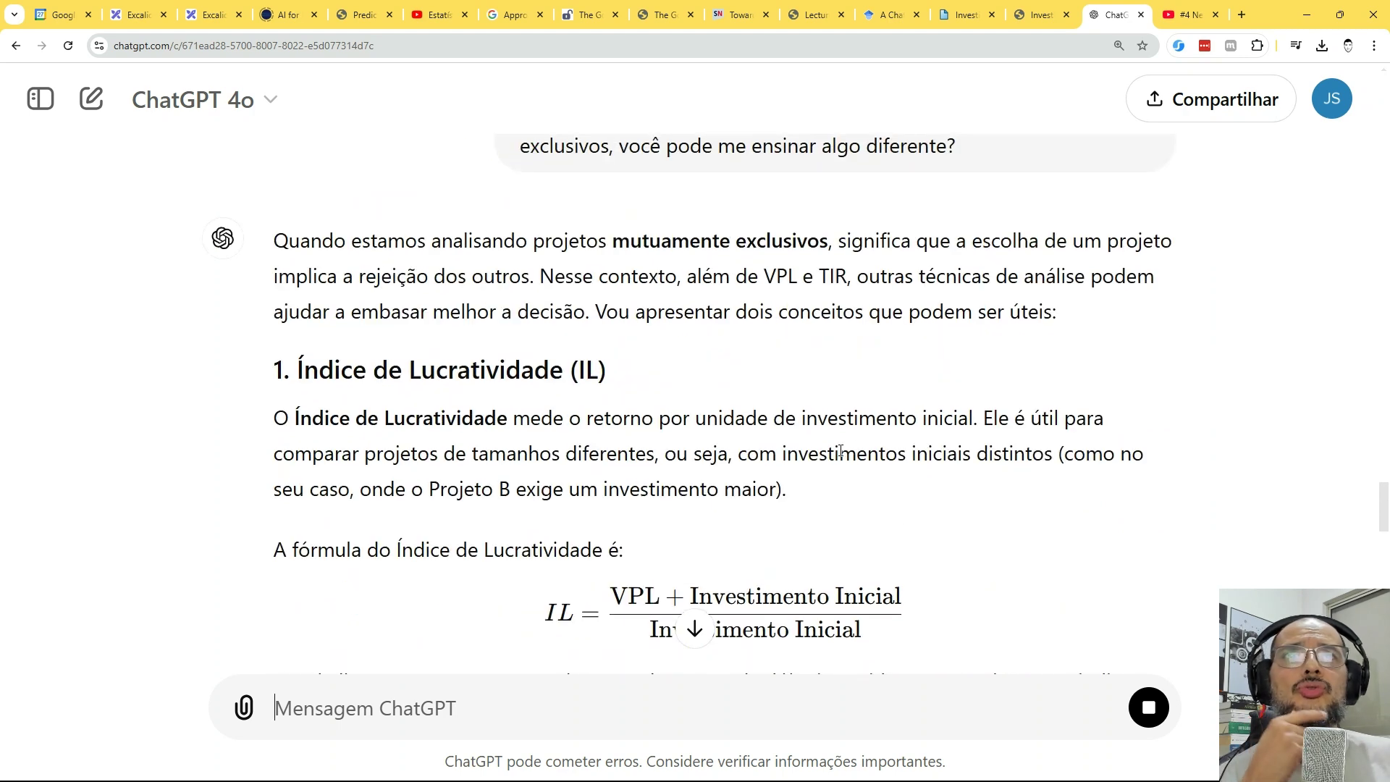
scroll(833, 461, down, 2)
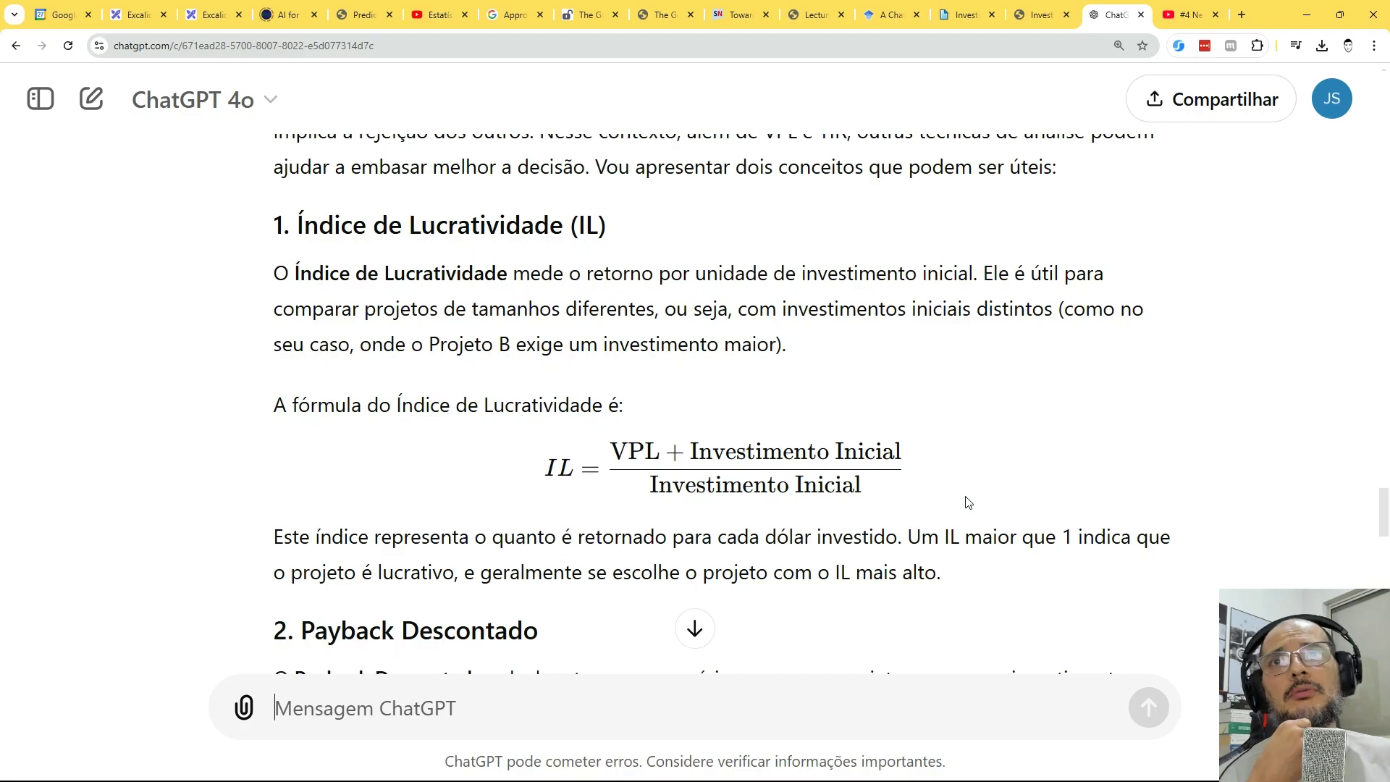
scroll(1012, 429, down, 5)
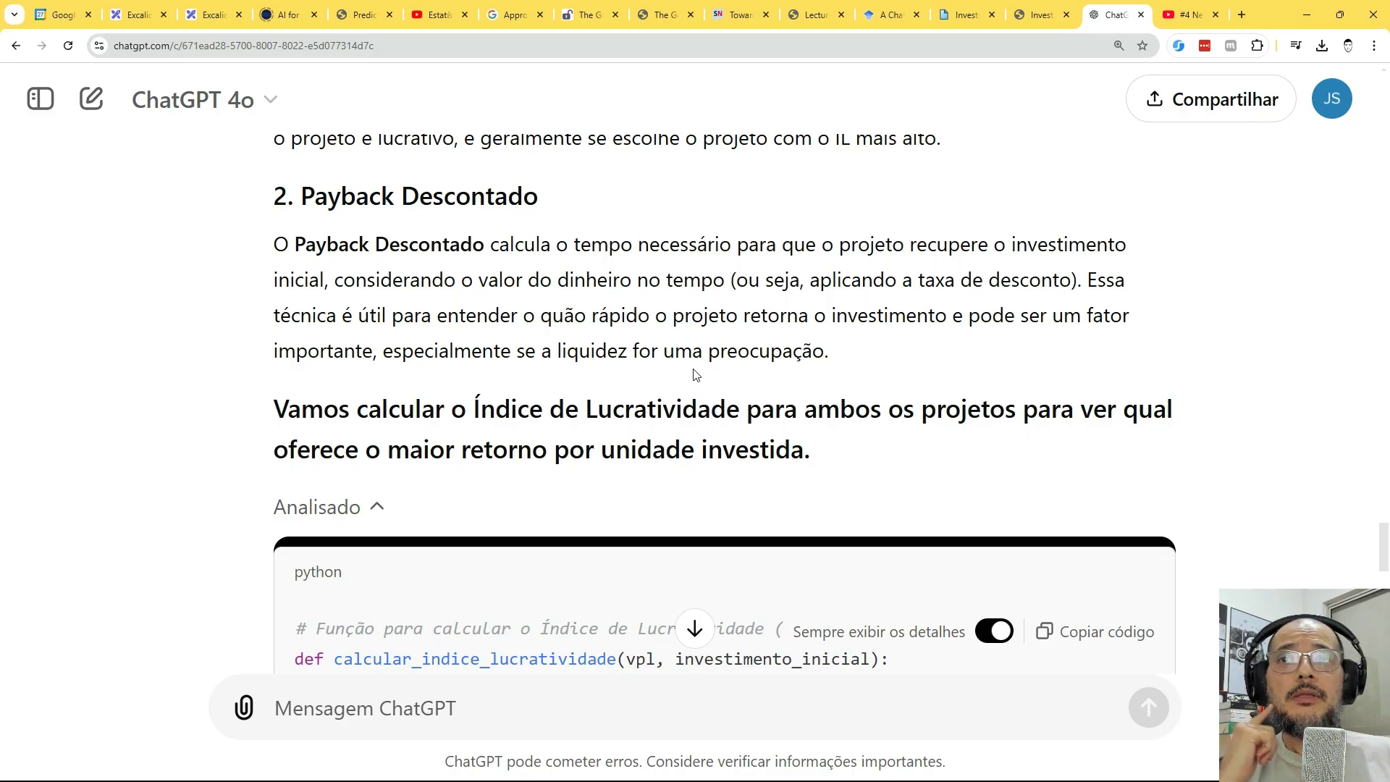
scroll(693, 369, down, 10)
scroll(693, 366, down, 5)
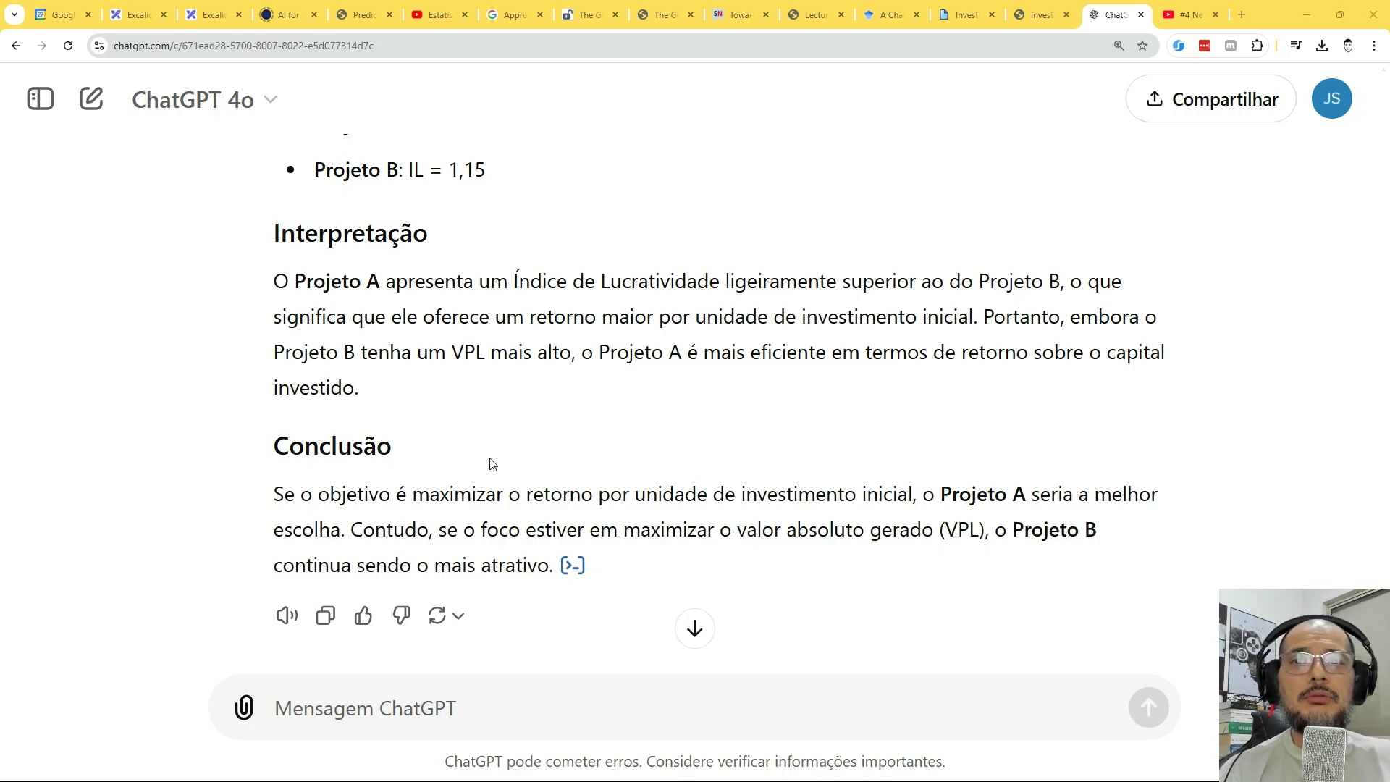
- Switch to the Planilha_01_web_04 workbook in Excel and enable editing on it
key(alt+Tab)
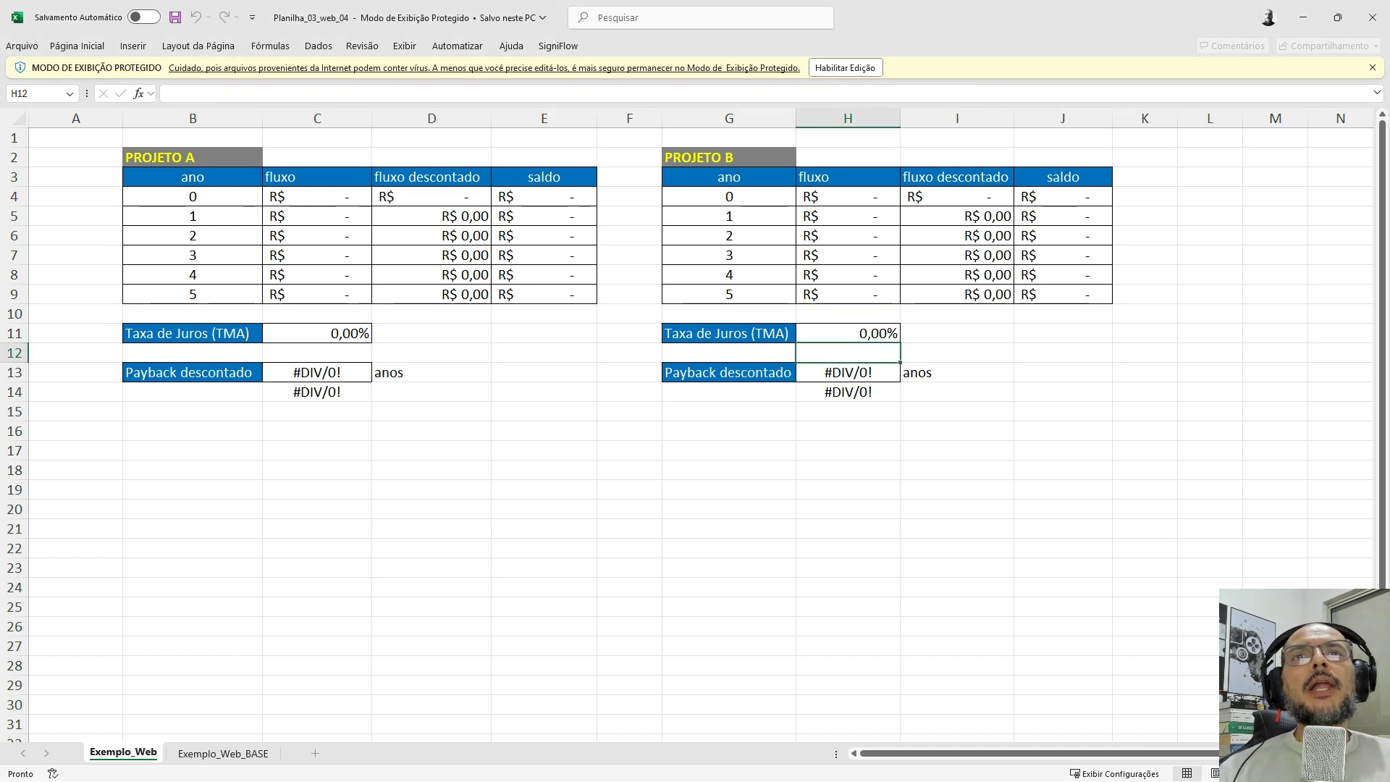
key(alt+Tab)
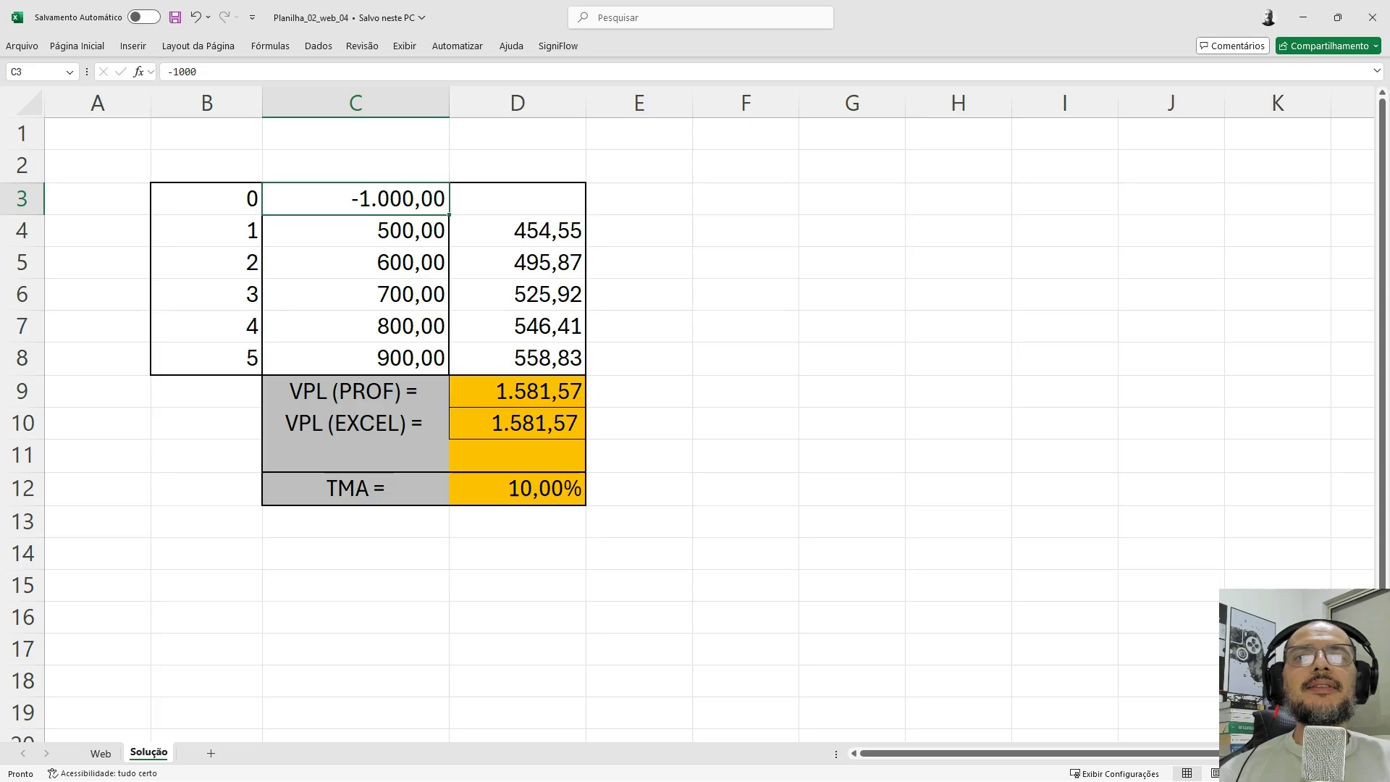
key(alt+Tab)
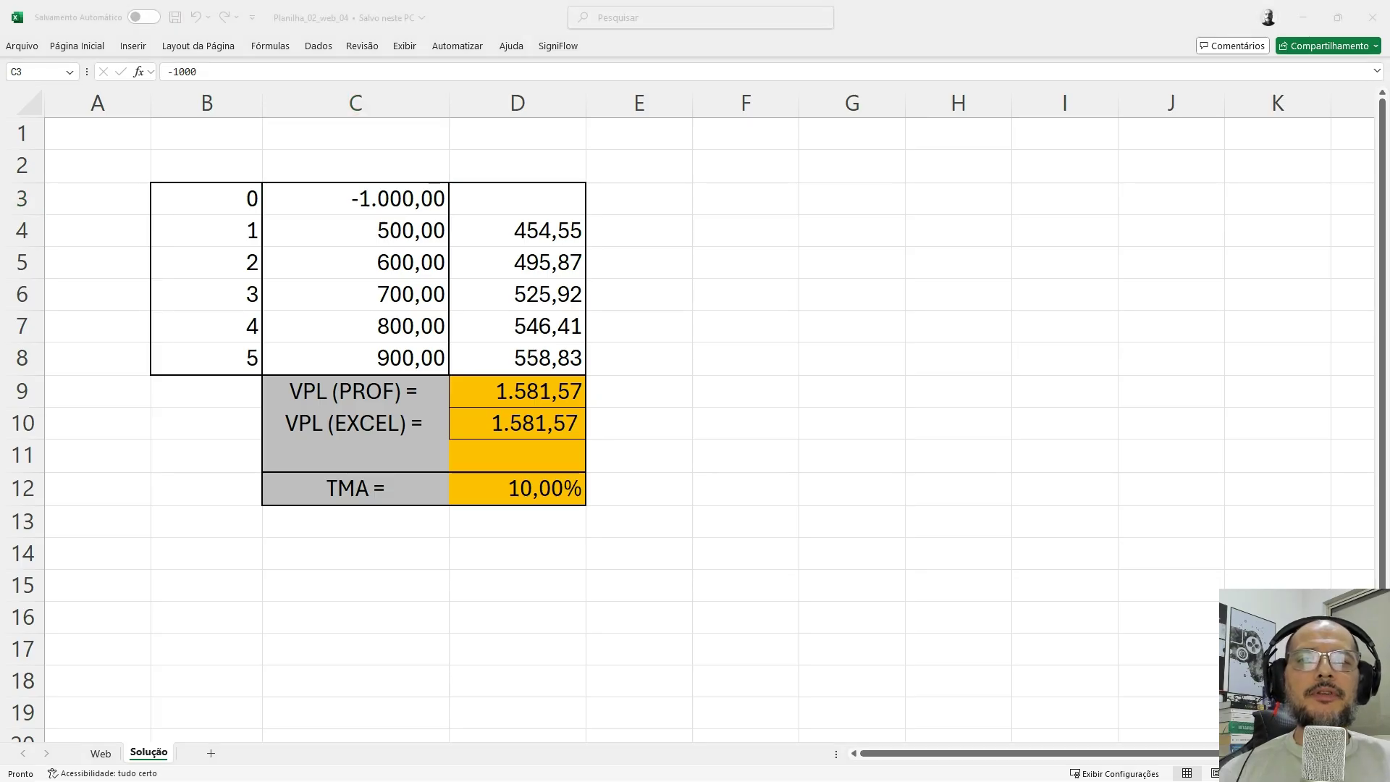
key(alt+Tab)
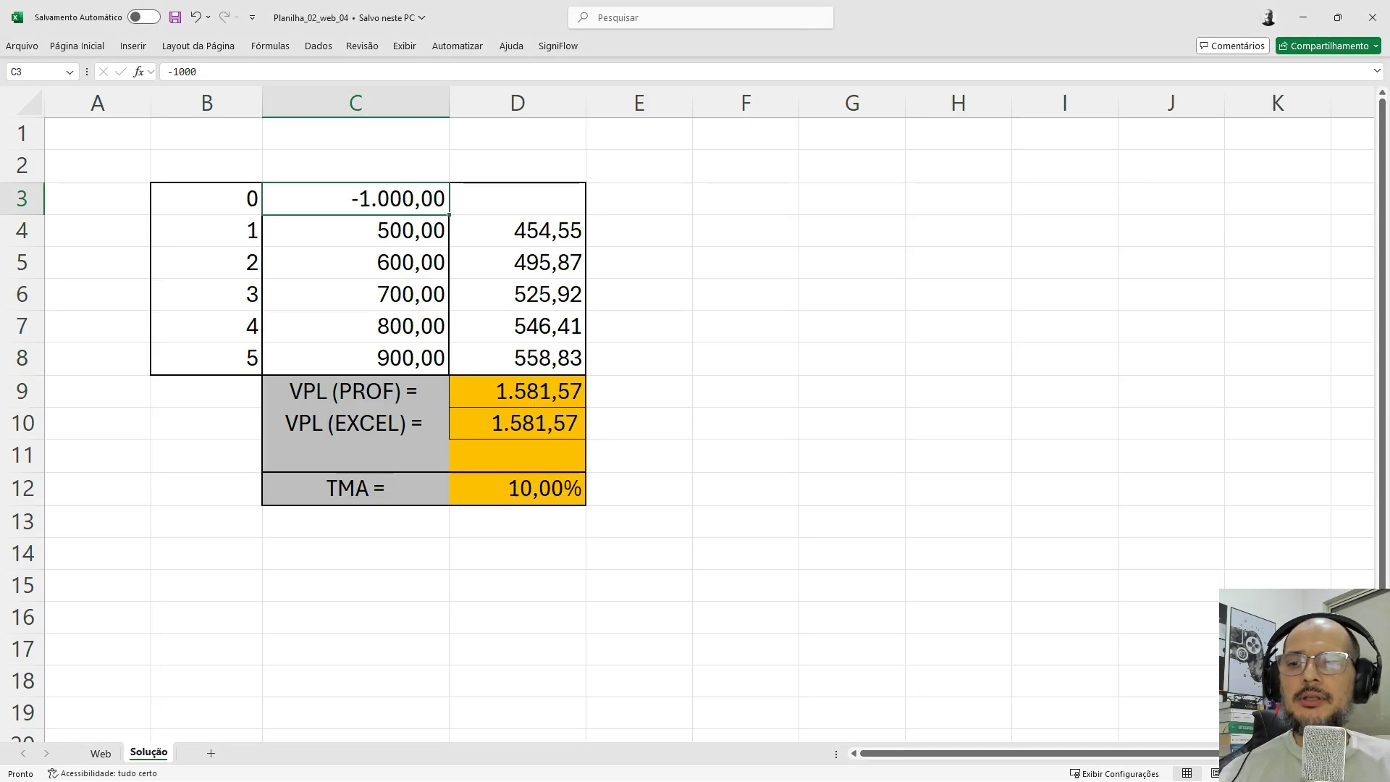
key(alt+Tab)
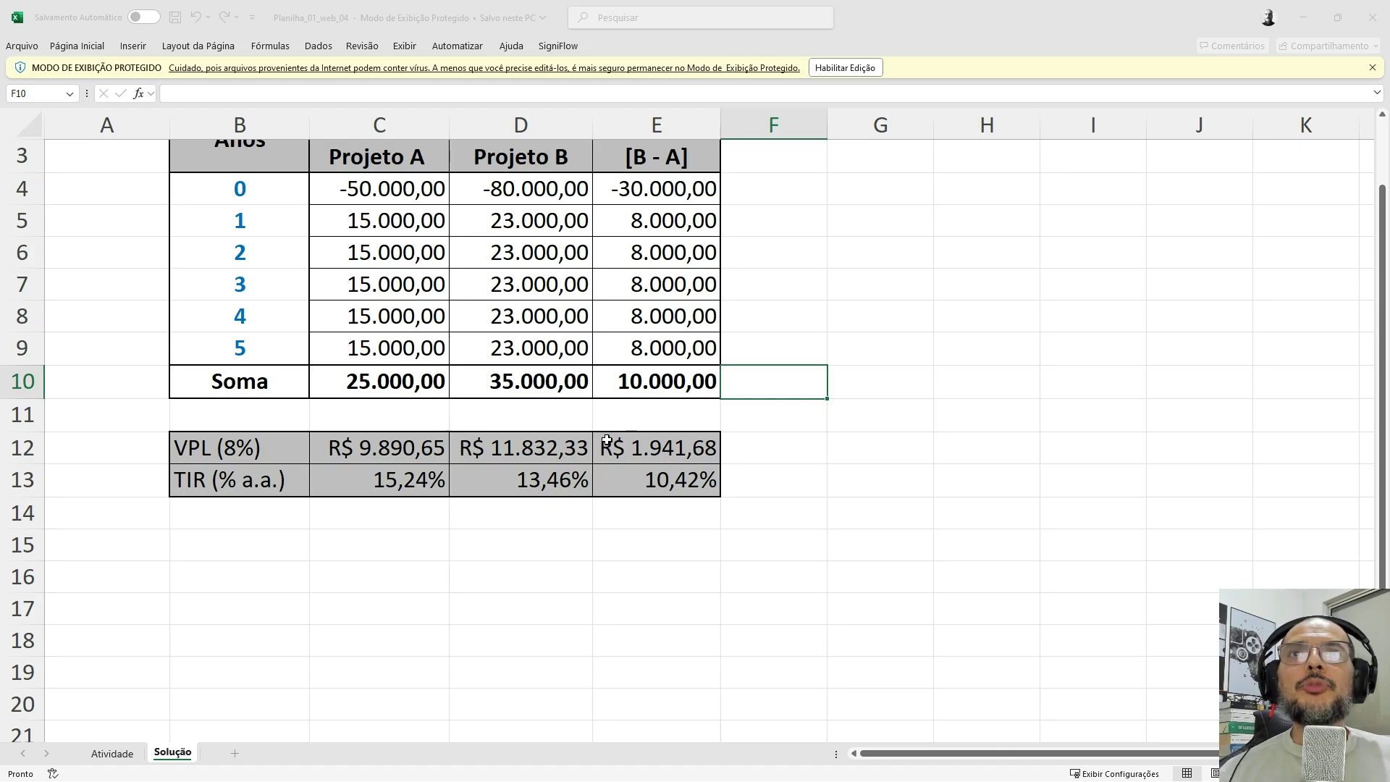
click(854, 69)
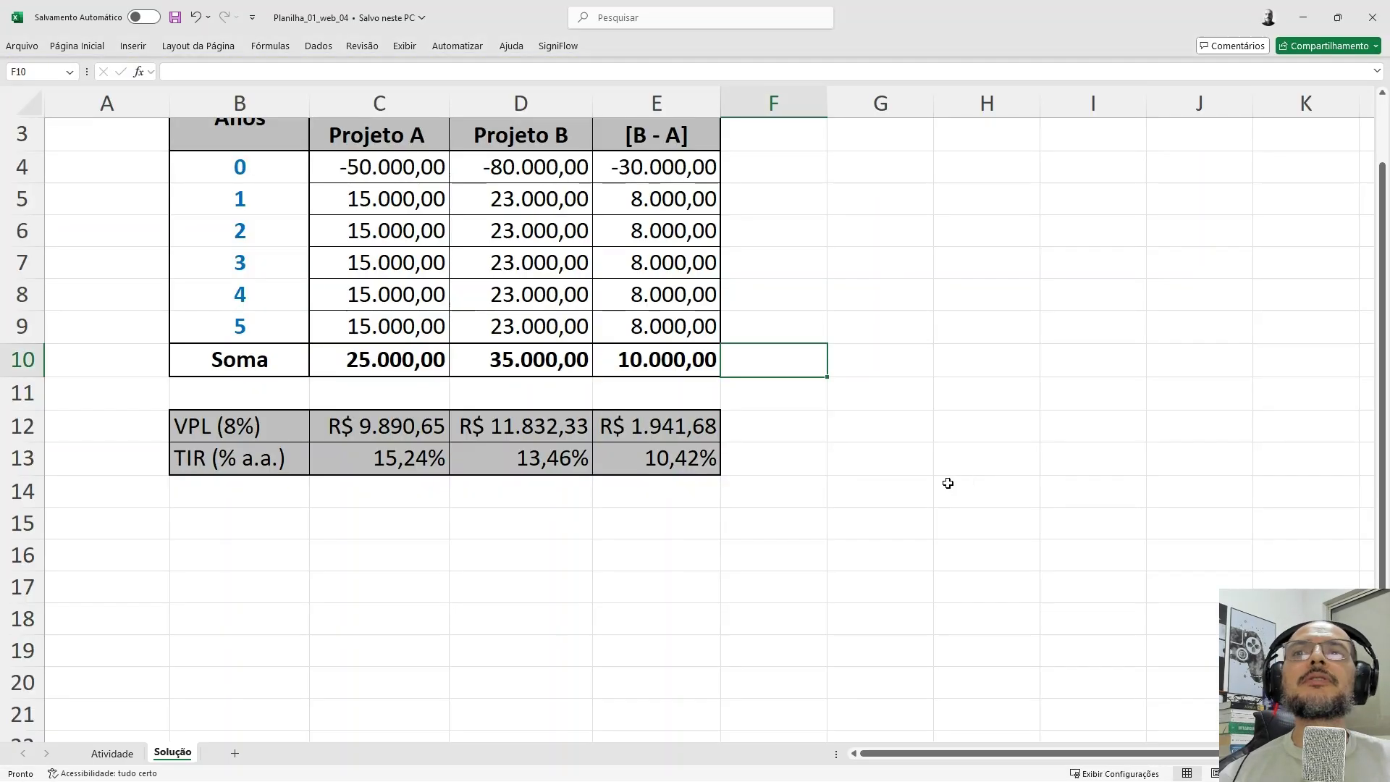
- Open the Atividade sheet containing the unfilled cash flow table for Projeto A, Projeto B and [B - A]
click(112, 753)
scroll(714, 319, up, 2)
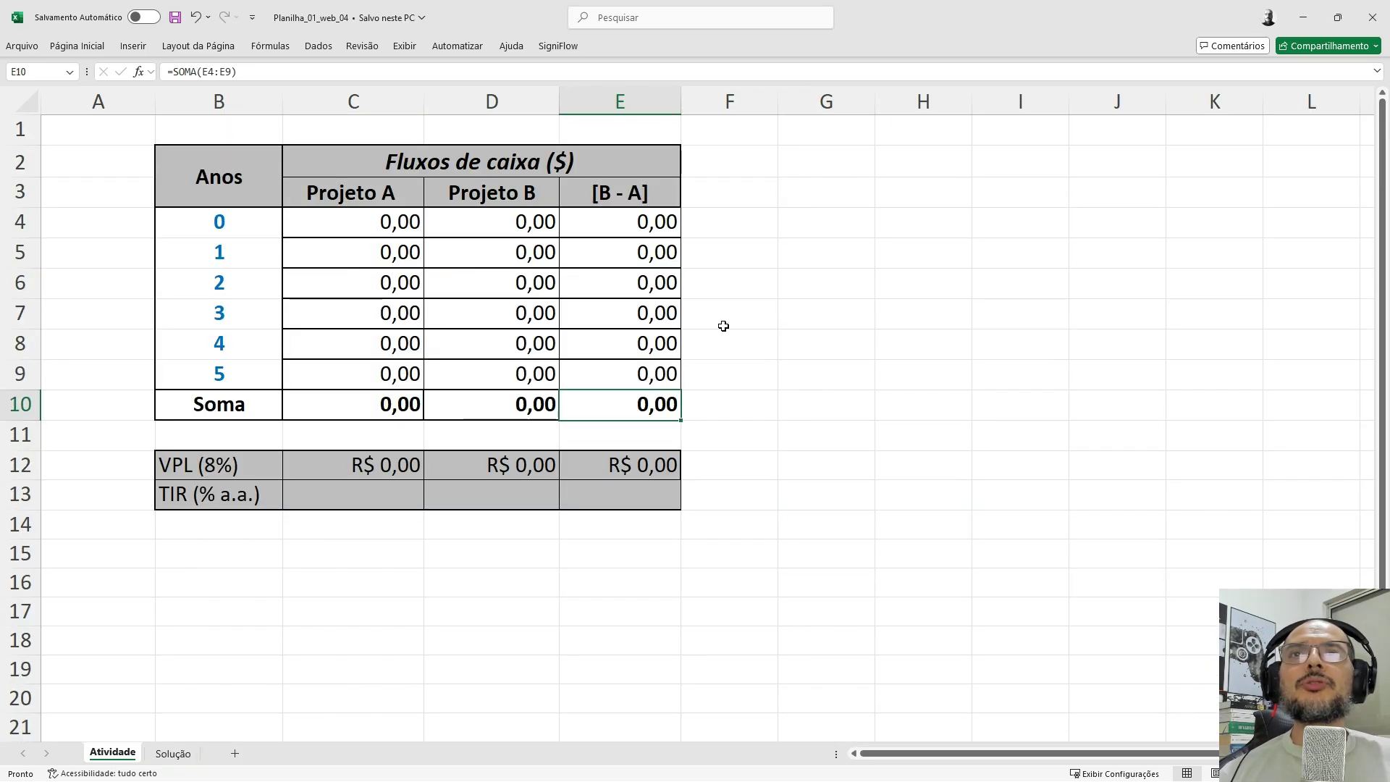
scroll(688, 413, up, 2)
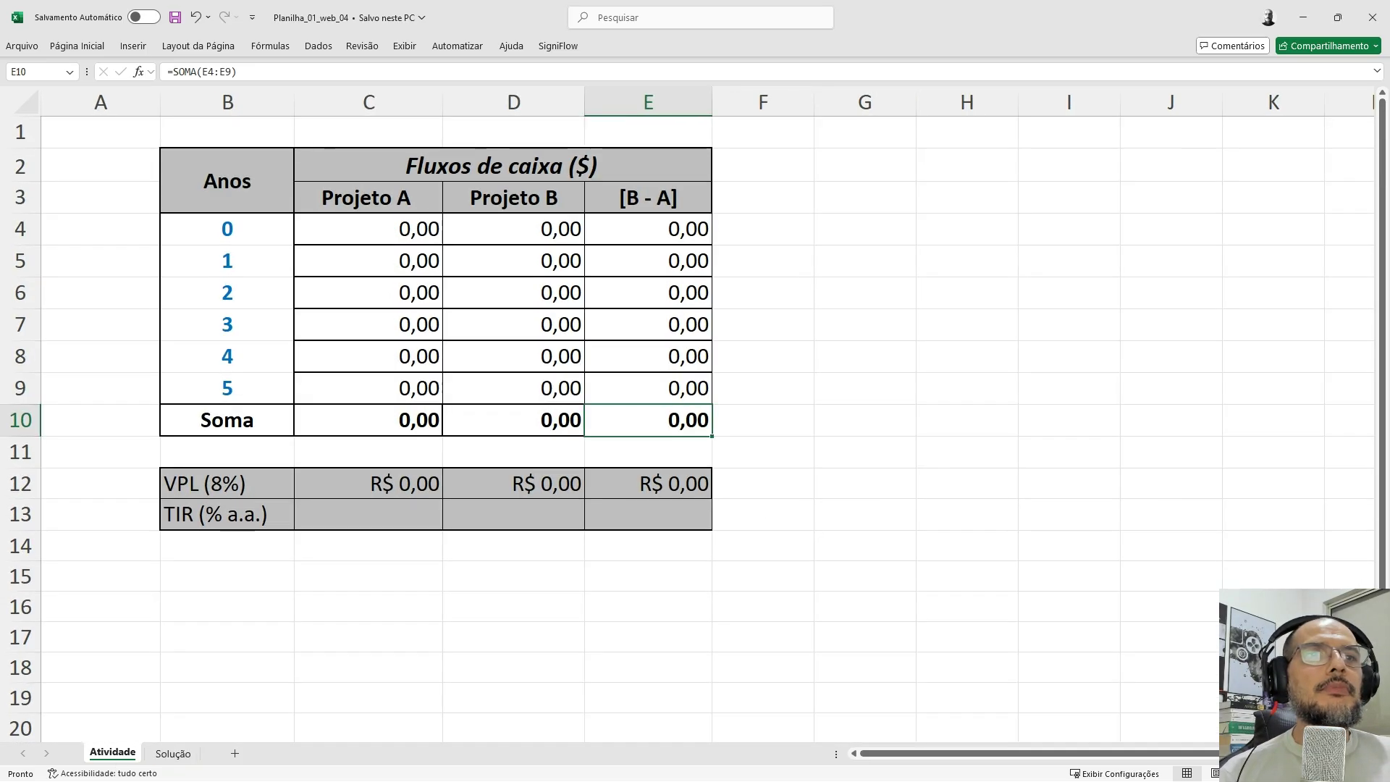
scroll(695, 412, up, 2)
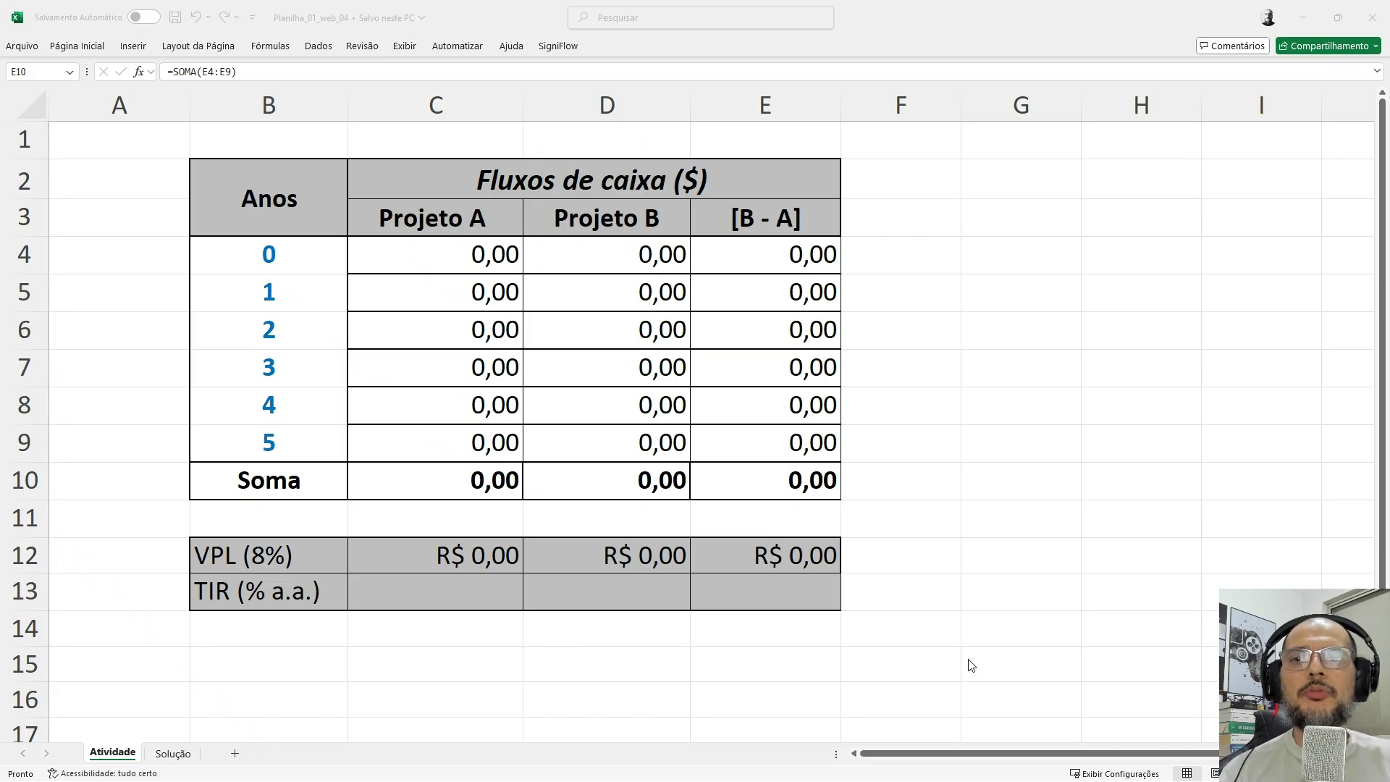
- Check the cash flow table on the slide and enter -50000 as Projeto A's year 0 cash flow in the spreadsheet
key(alt+Tab)
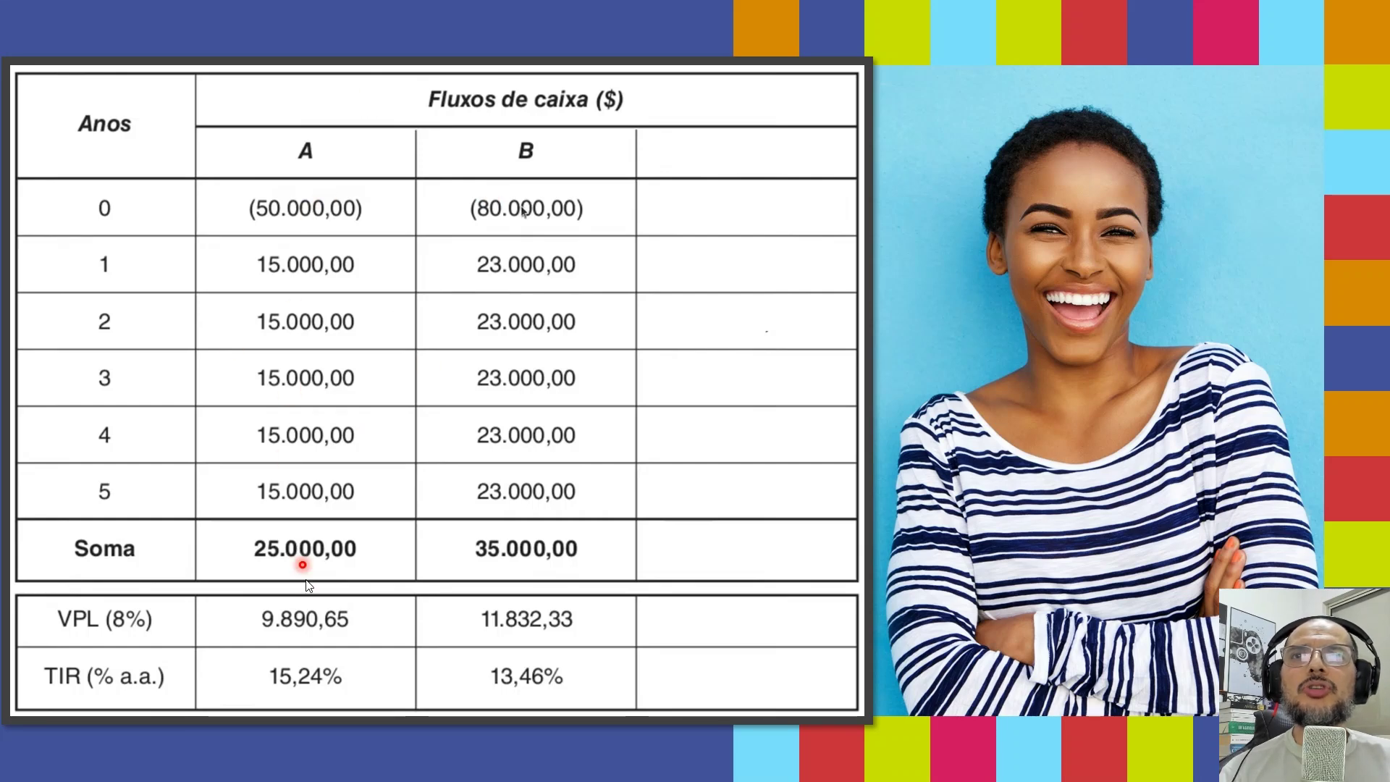
key(alt+Tab)
click(440, 260)
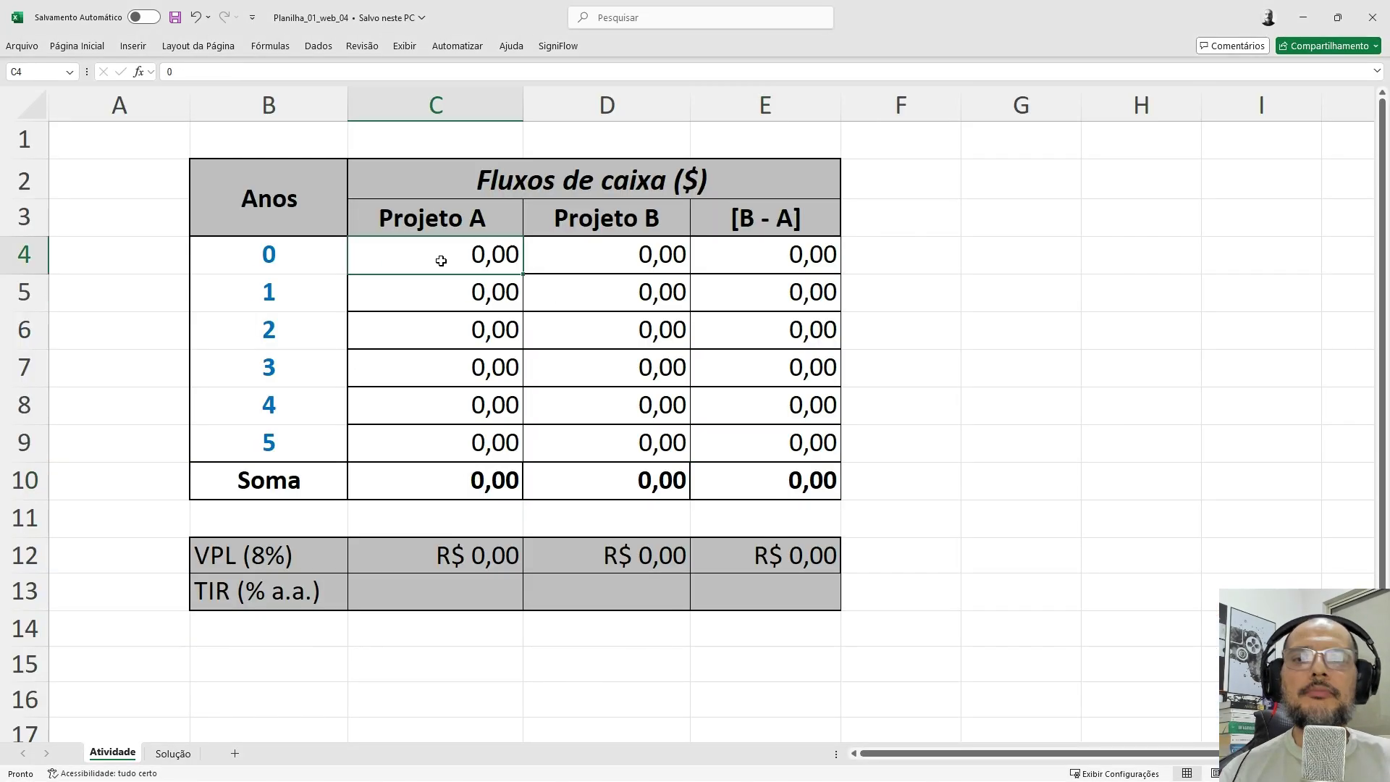
text(-50)
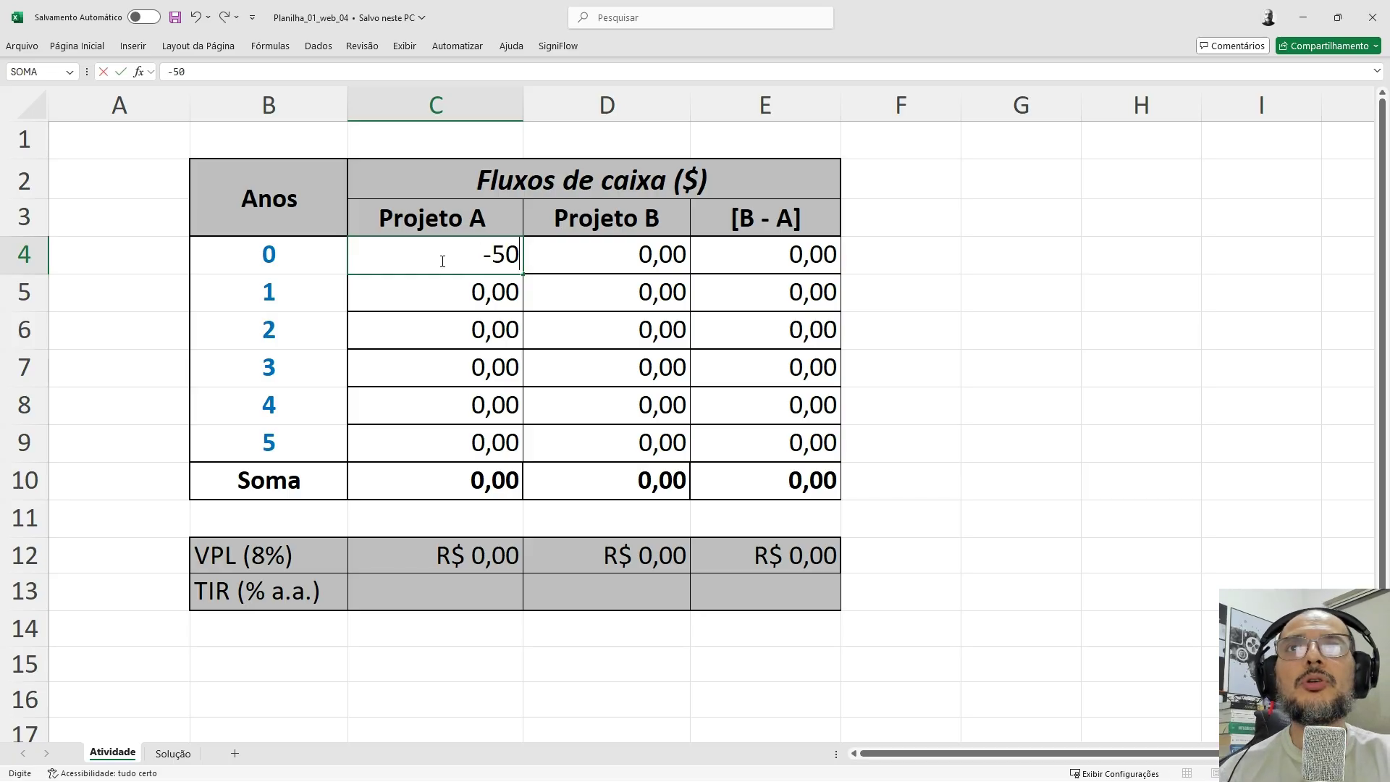
text(000)
key(Return)
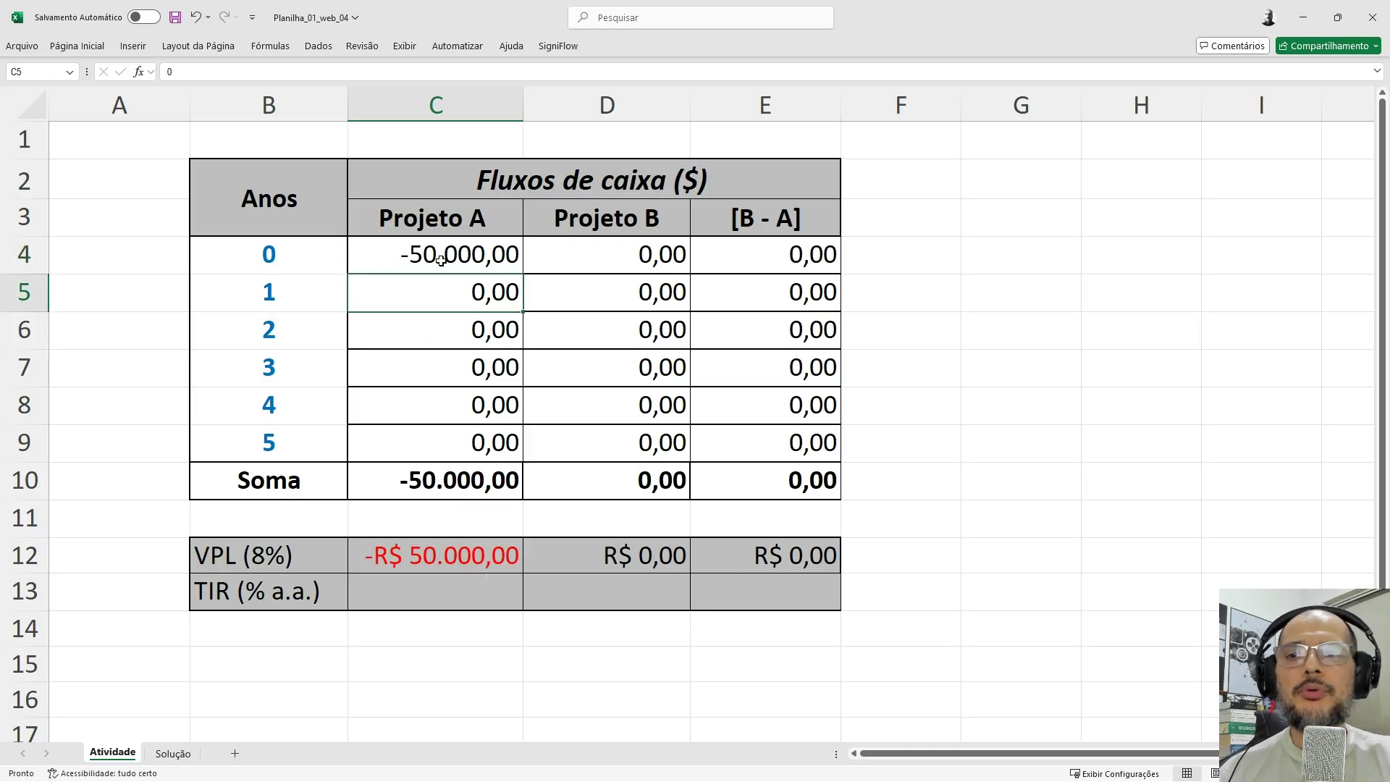
- Enter 15000 as Projeto A's year 1 cash flow and fill it down through year 5
text(15.000)
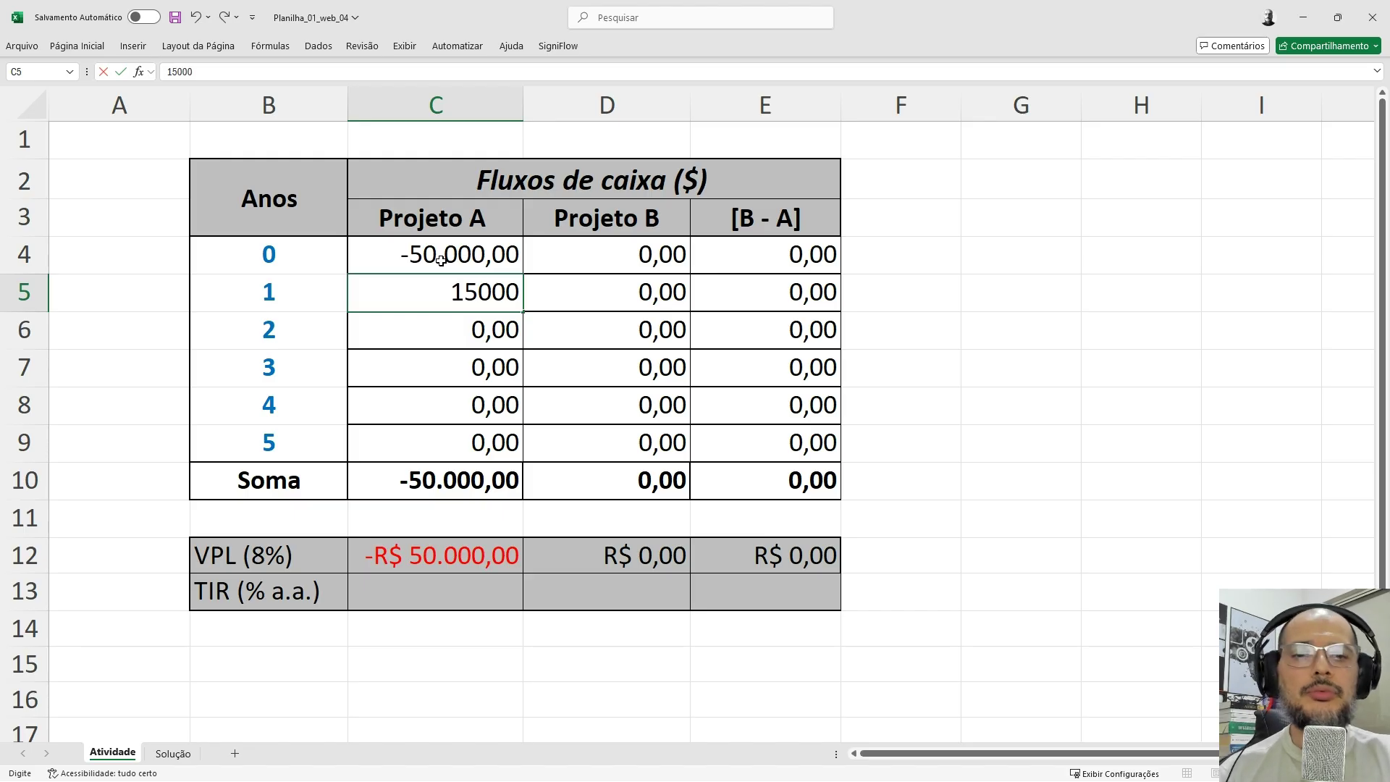
key(Return)
click(467, 292)
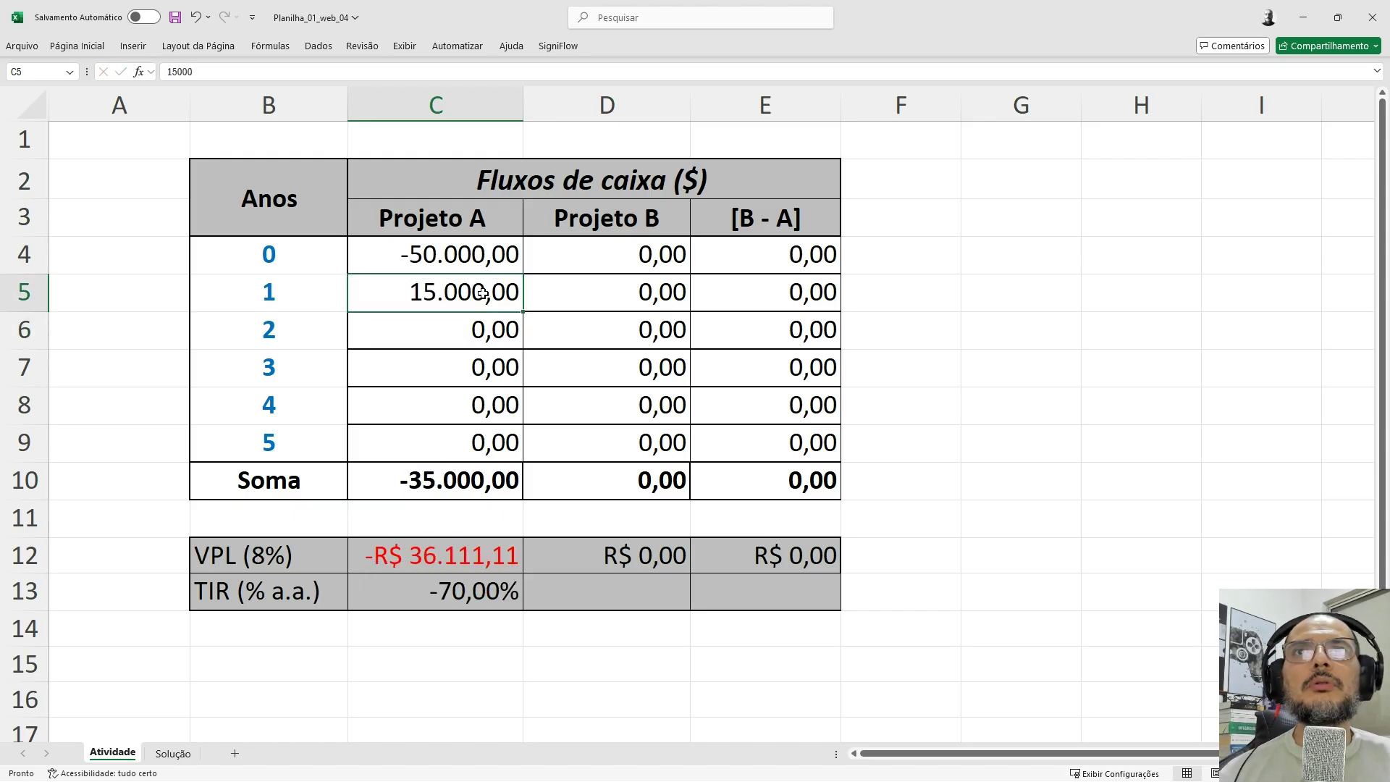
drag(522, 314, 504, 453)
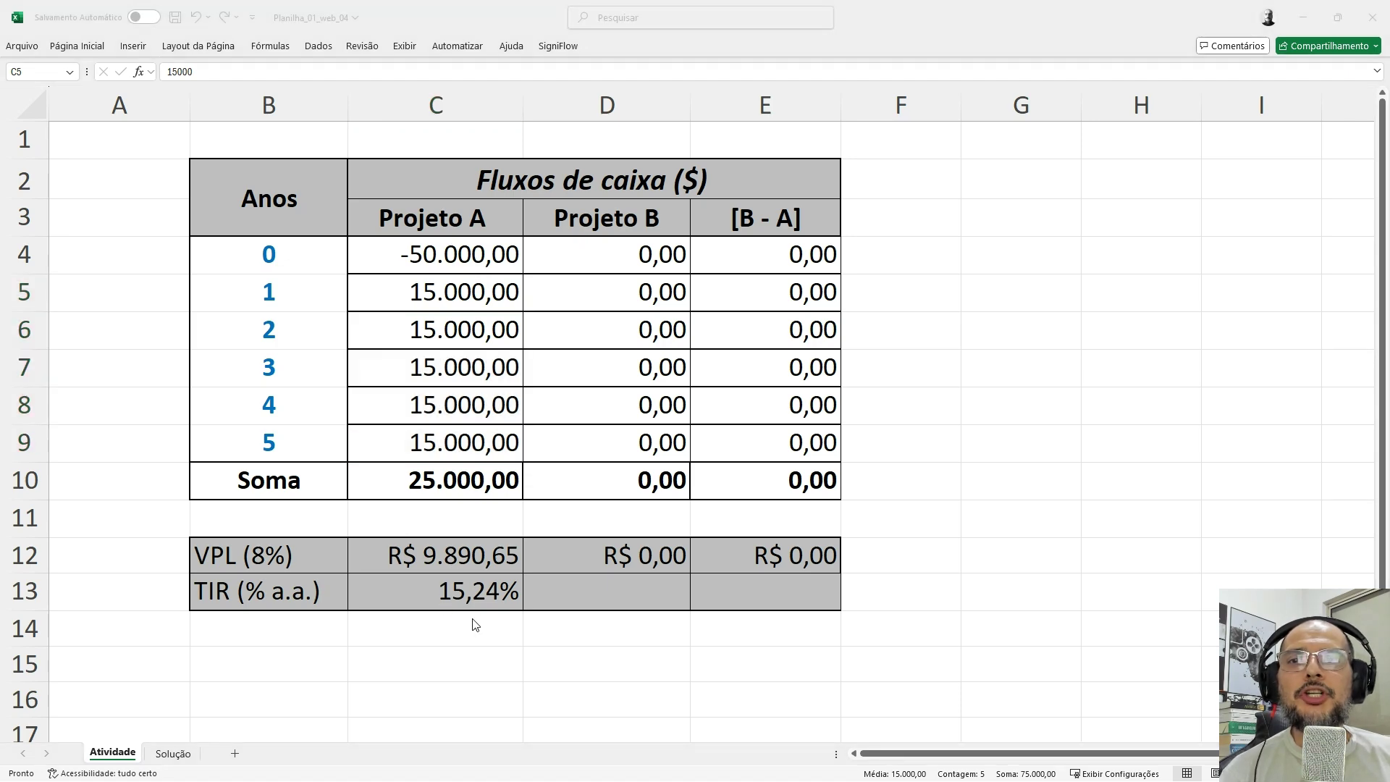
- Check Projeto B's initial investment on the slide and enter -80000 as its year 0 cash flow in the spreadsheet
key(alt+Tab)
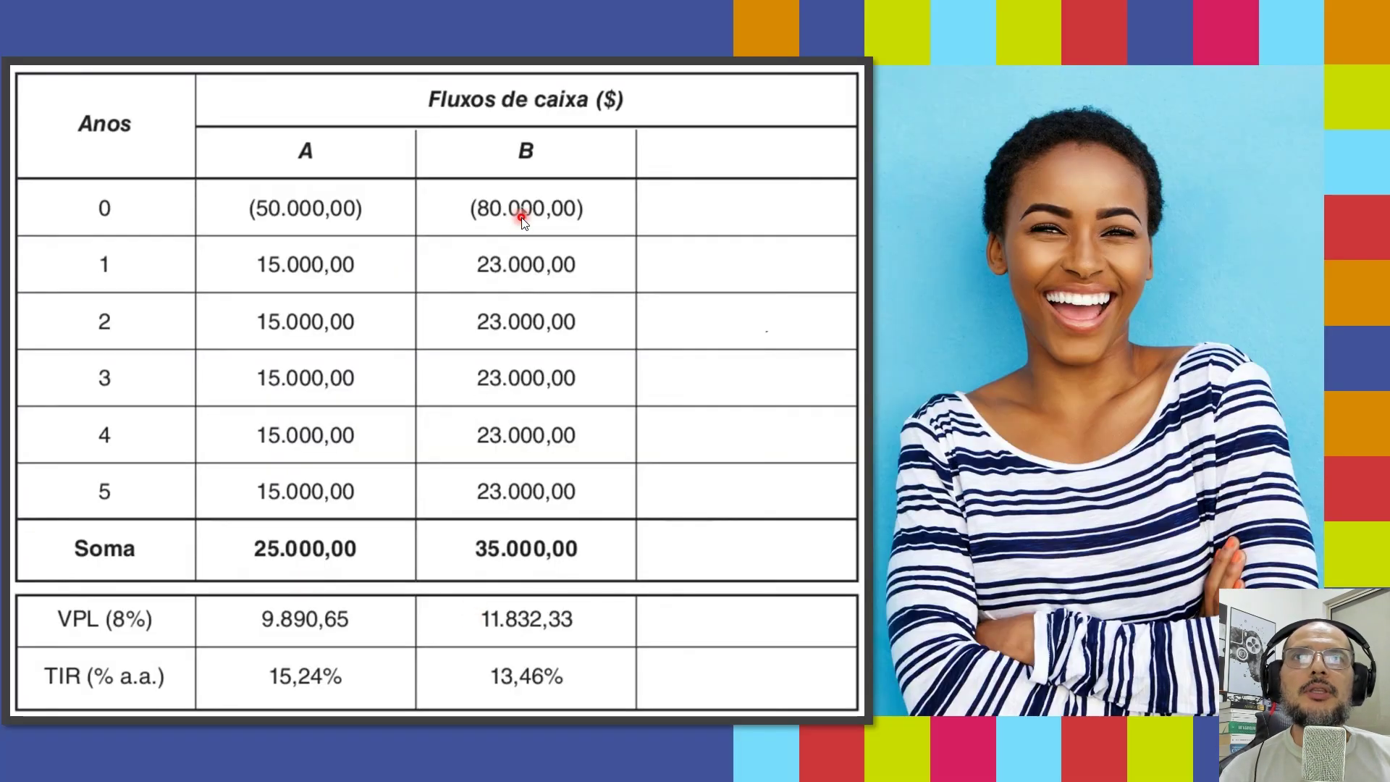
key(alt+Tab)
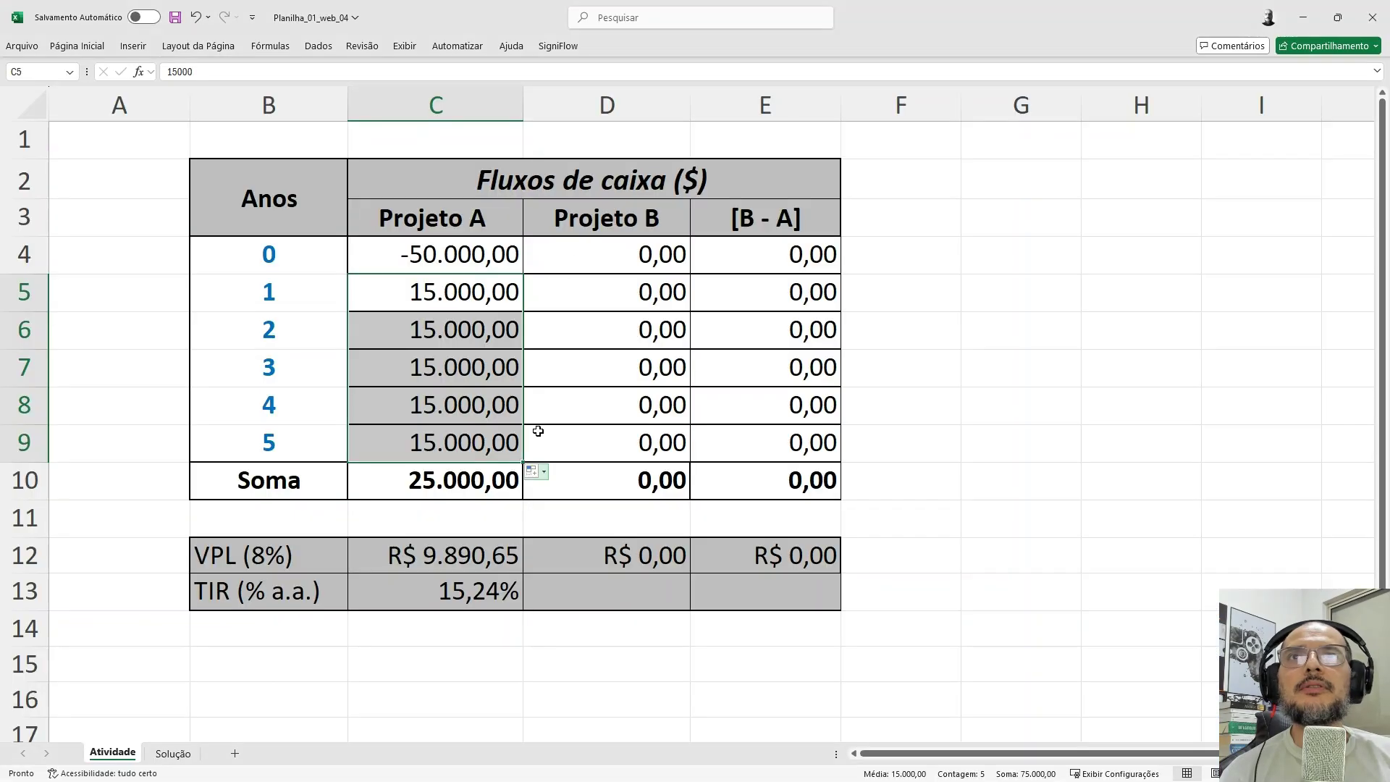
click(604, 265)
text(-8)
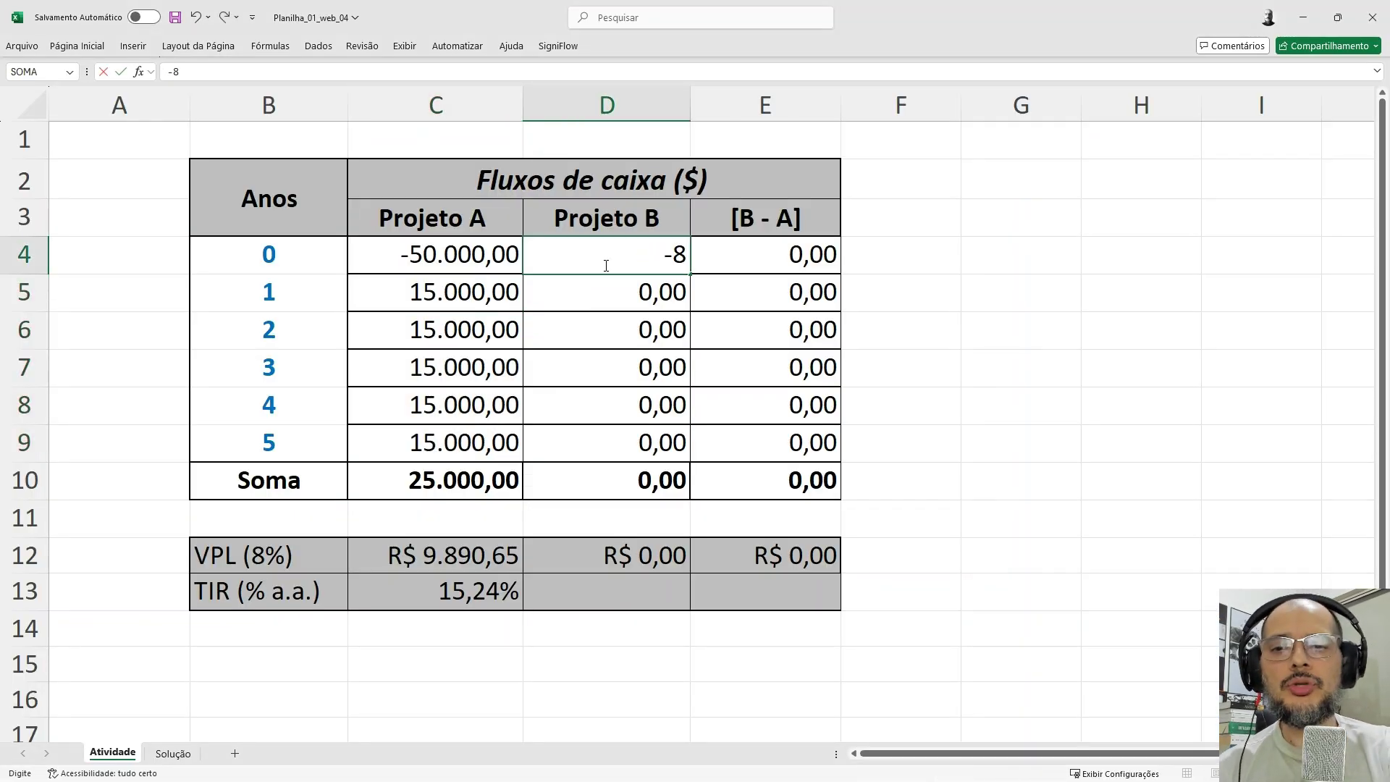
text(0.000000)
key(Return)
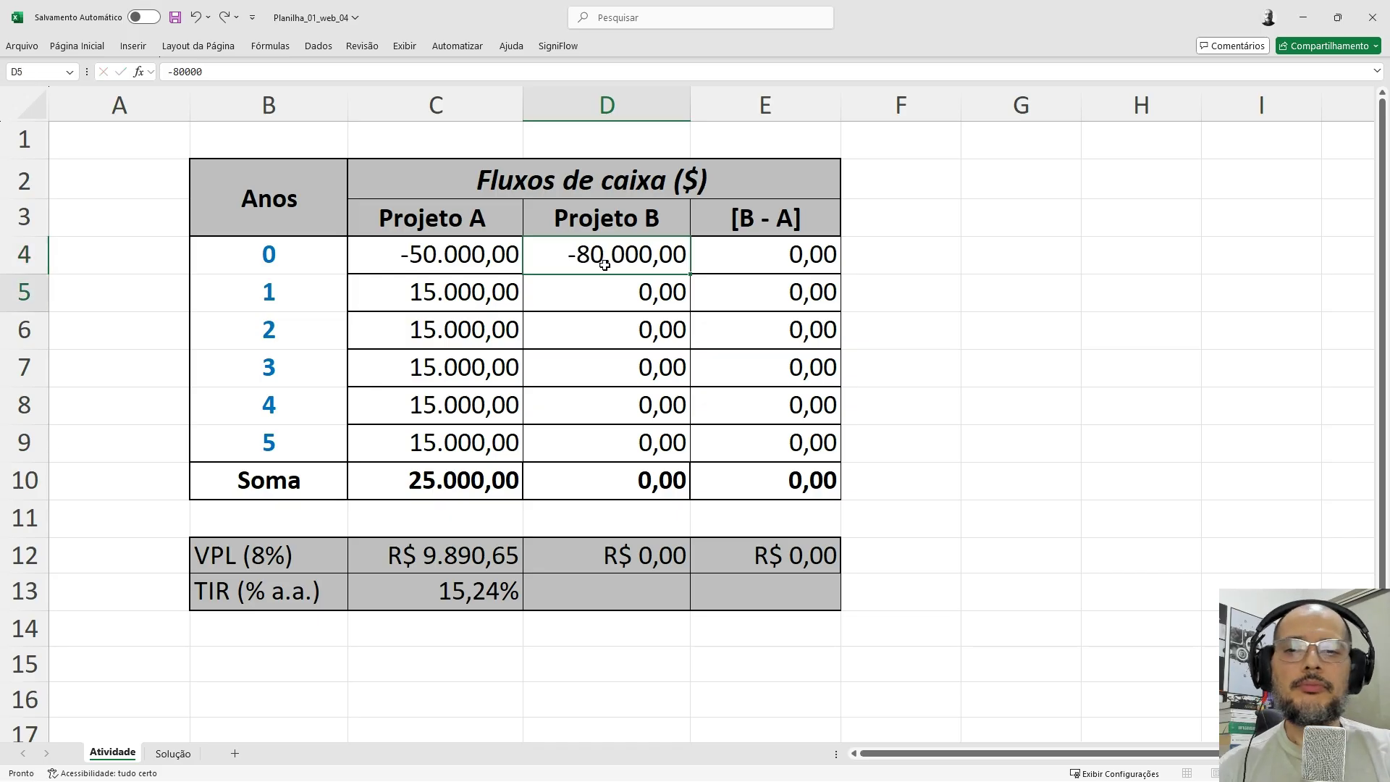
- Enter 23000 as Projeto B's year 1 cash flow and fill it down through year 5
text(23.)
text(000)
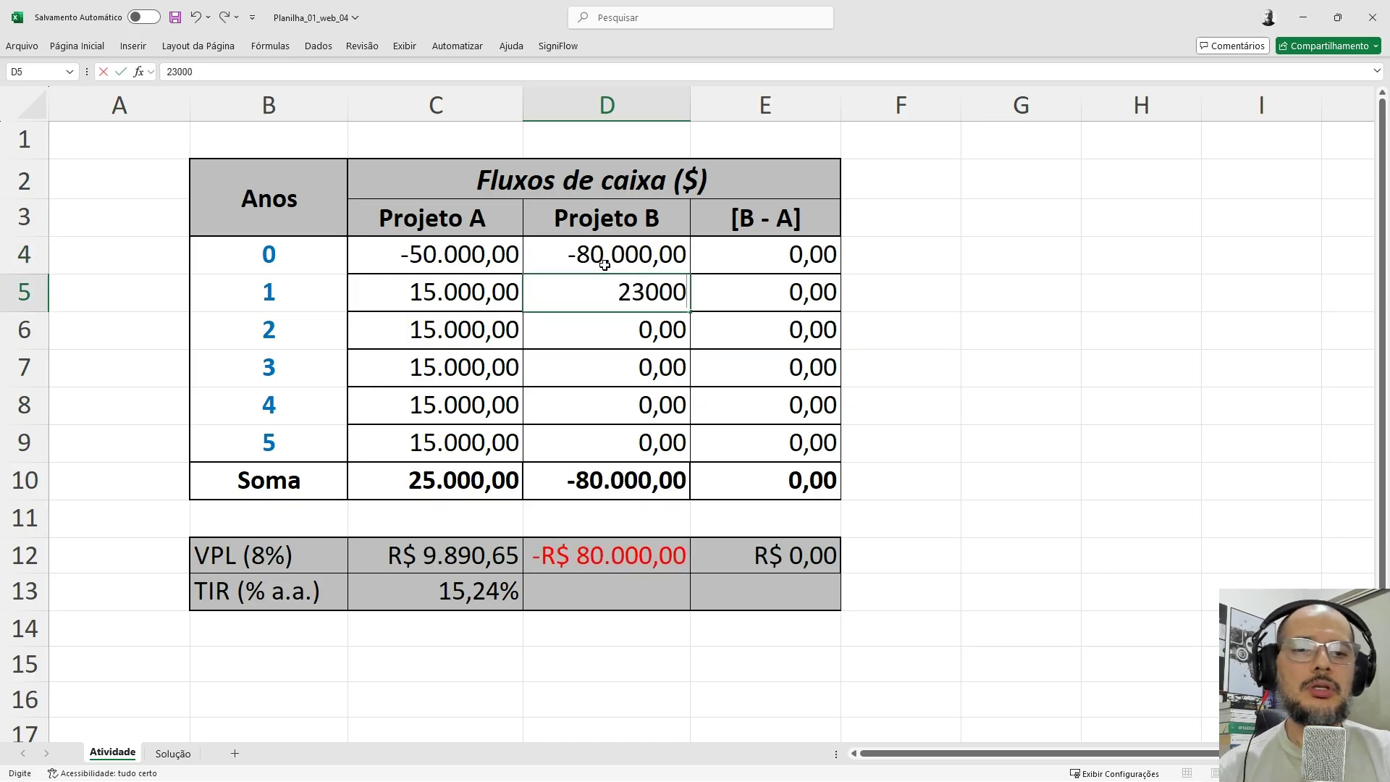
key(Return)
click(603, 294)
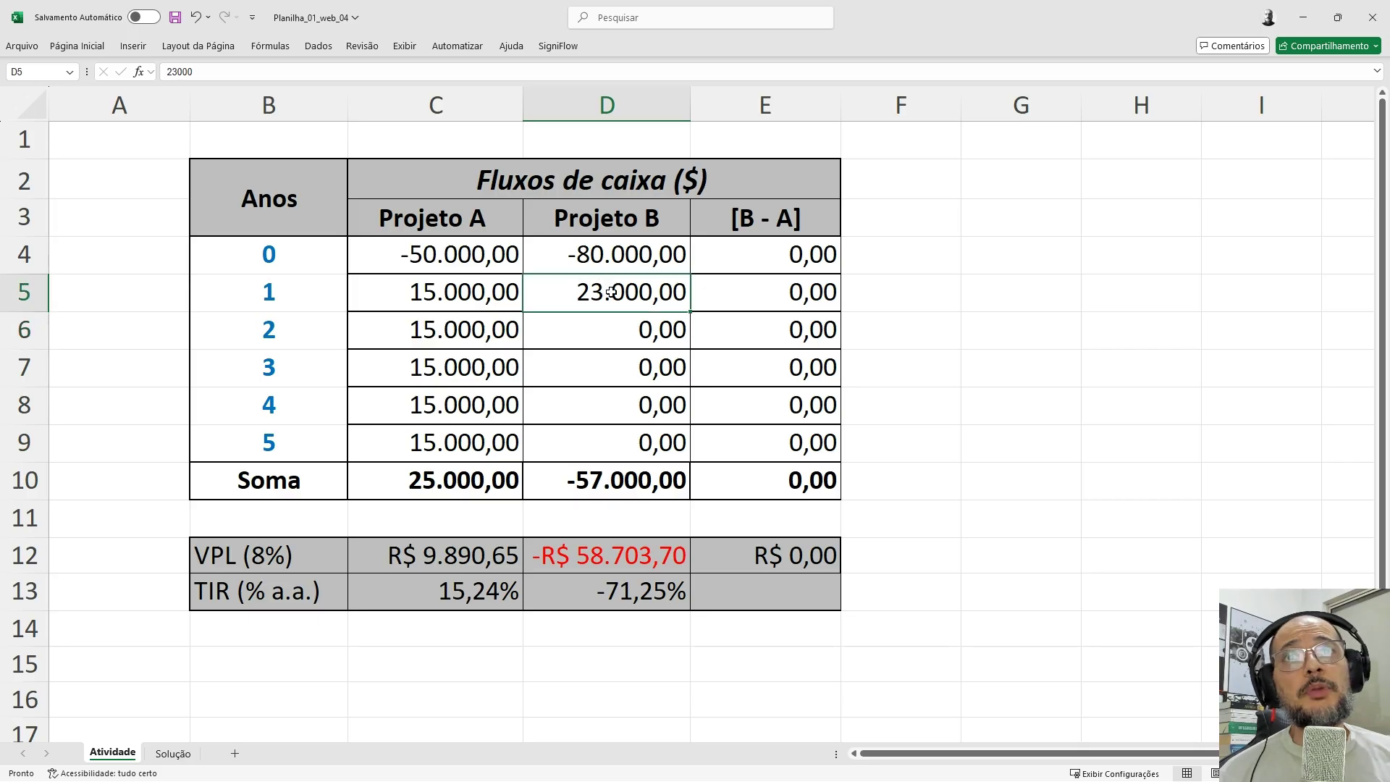
drag(687, 313, 680, 450)
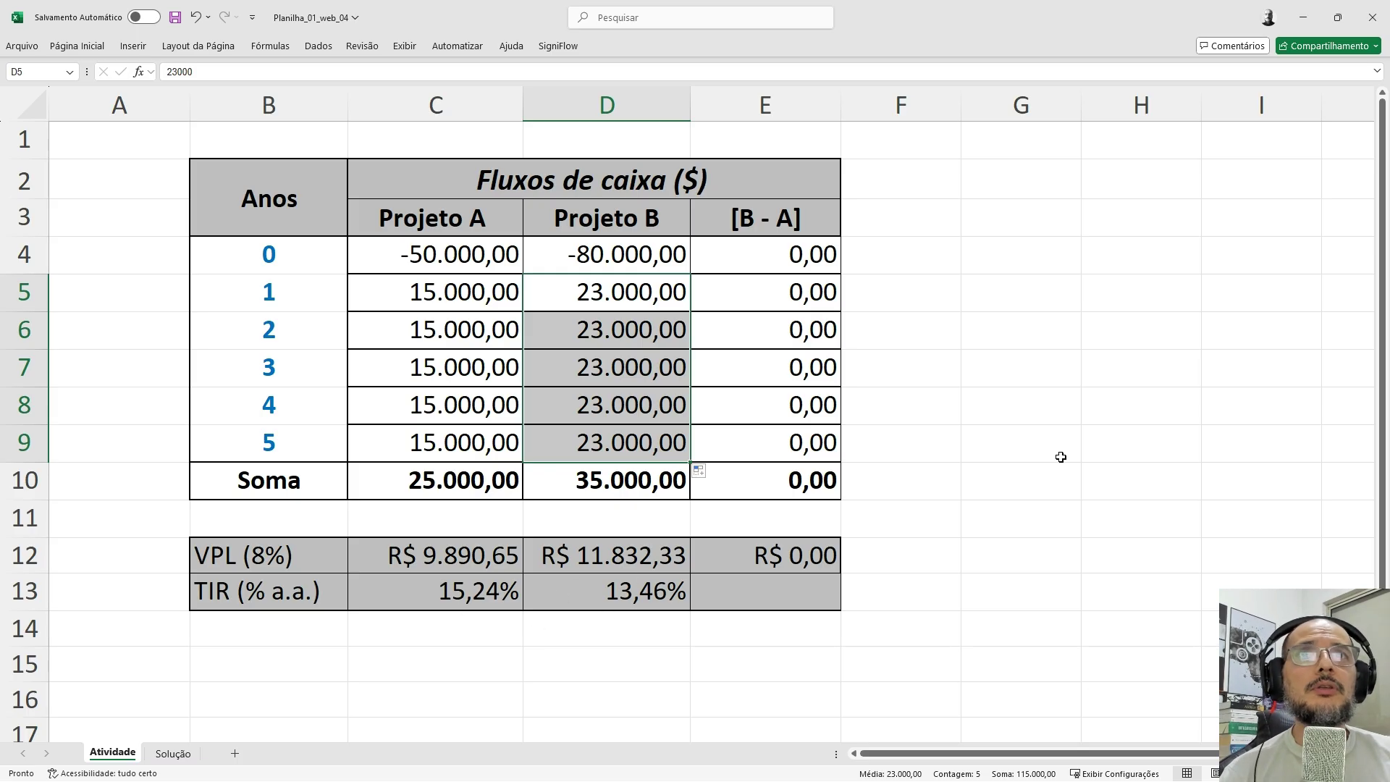
click(1006, 641)
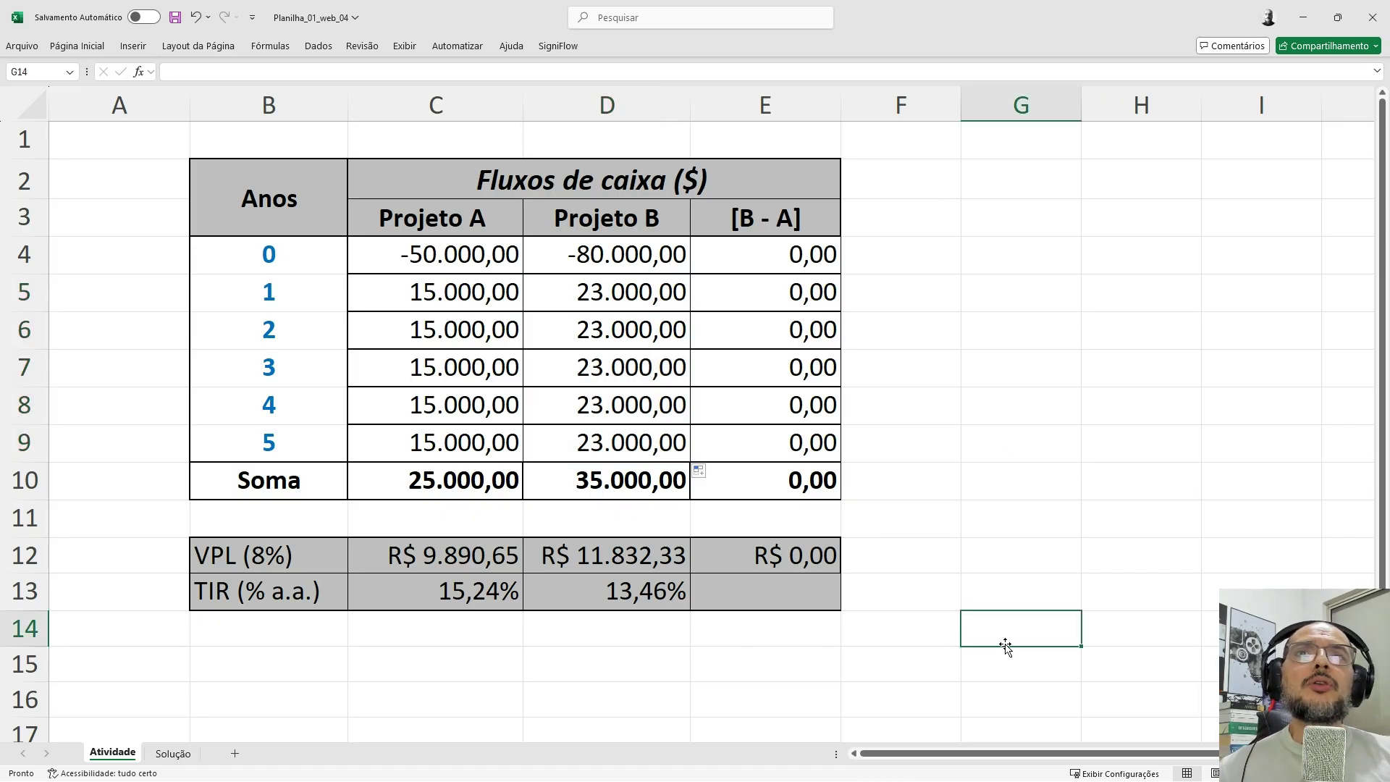
- Inspect the VPL formulas of Projeto A and Projeto B and the TIR formula of Projeto A
click(418, 562)
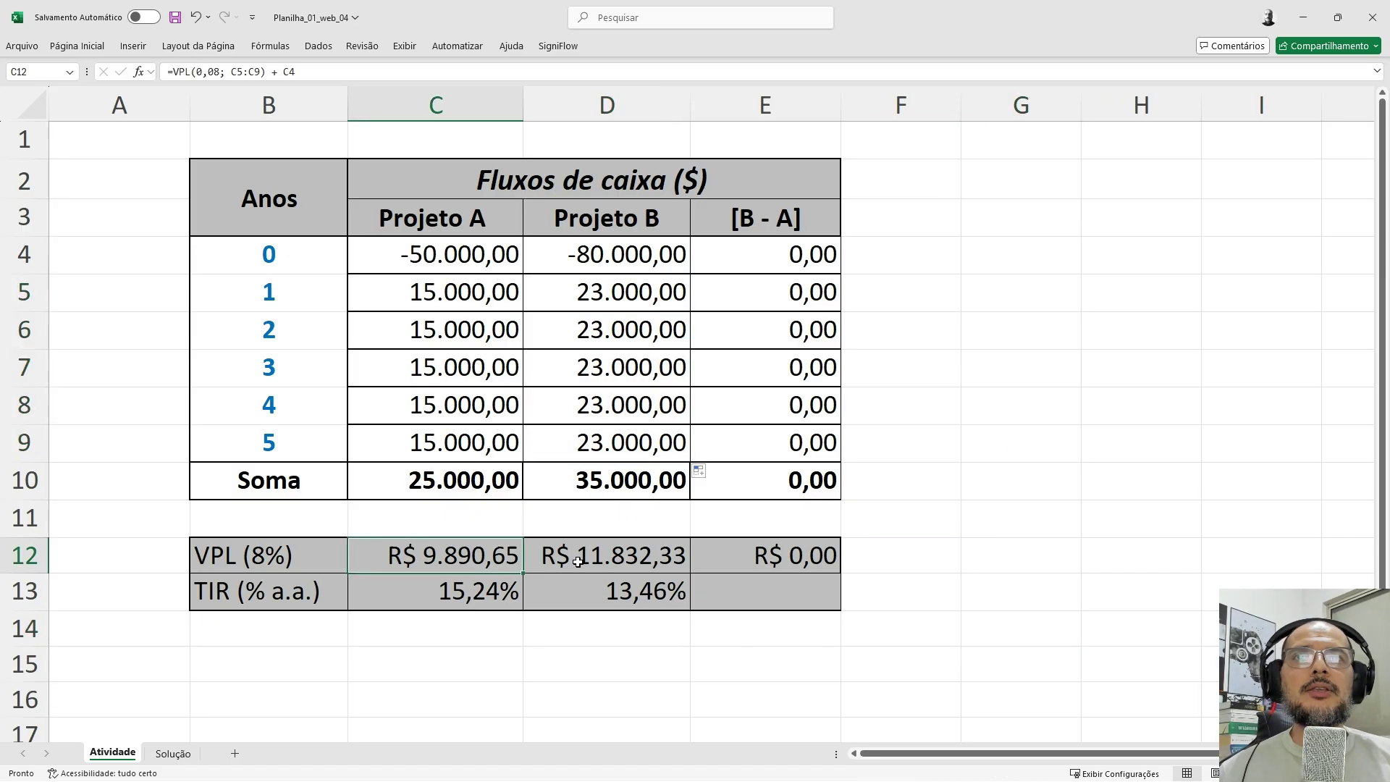
click(594, 559)
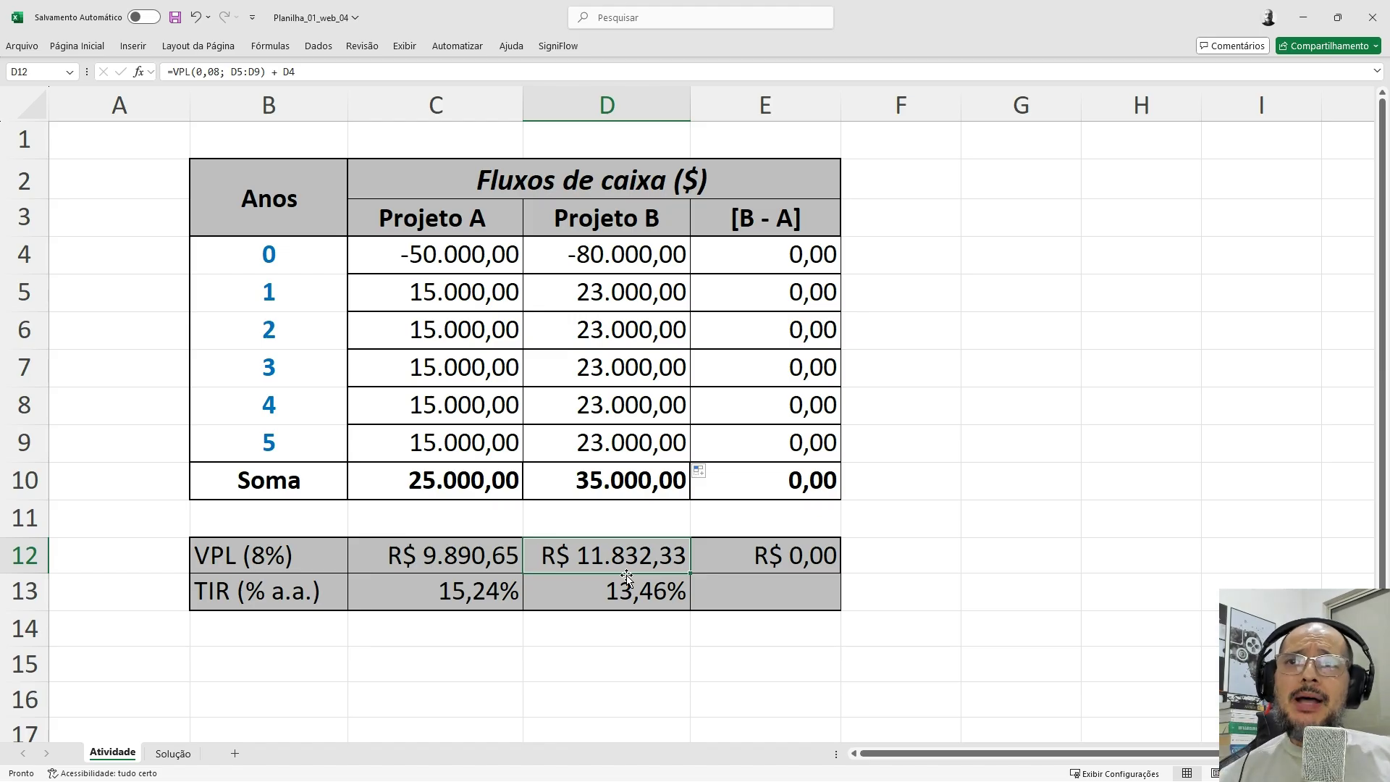
click(455, 592)
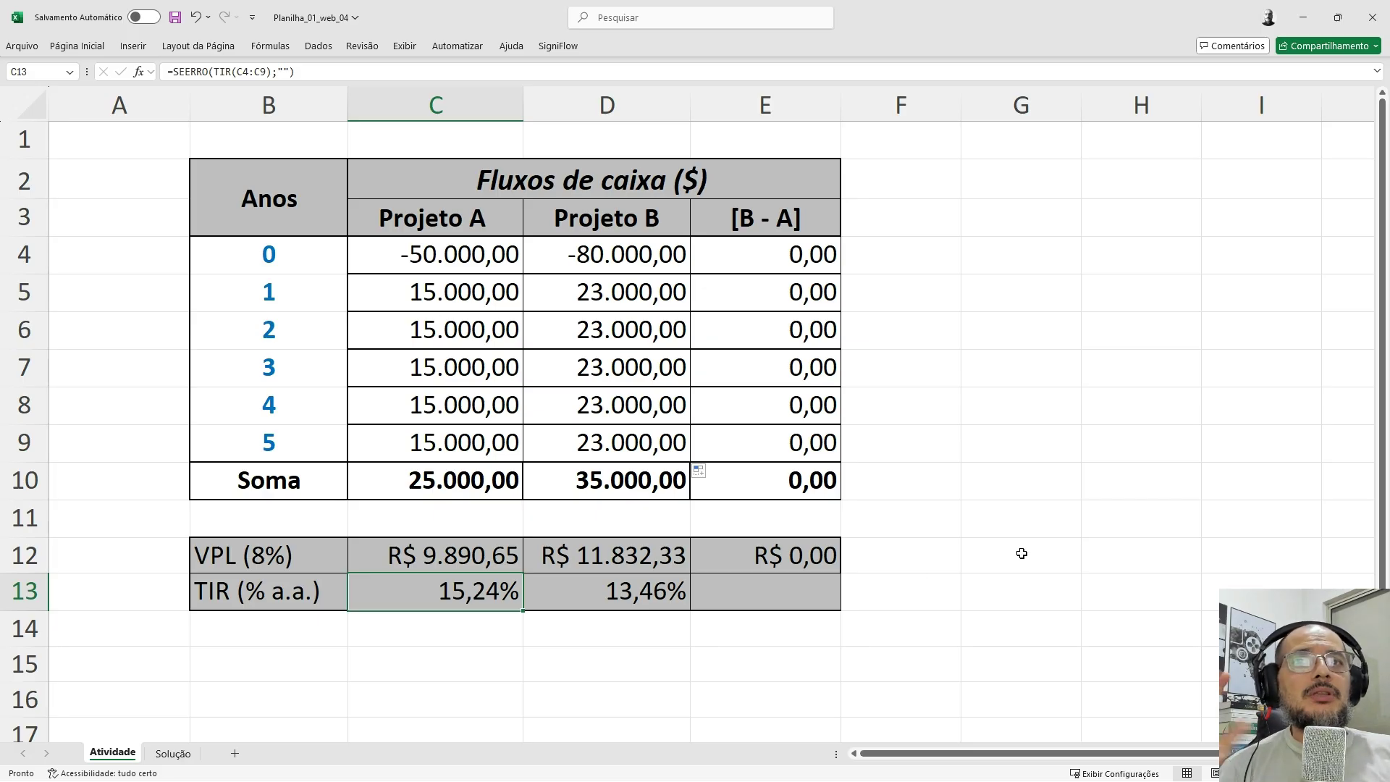
click(980, 589)
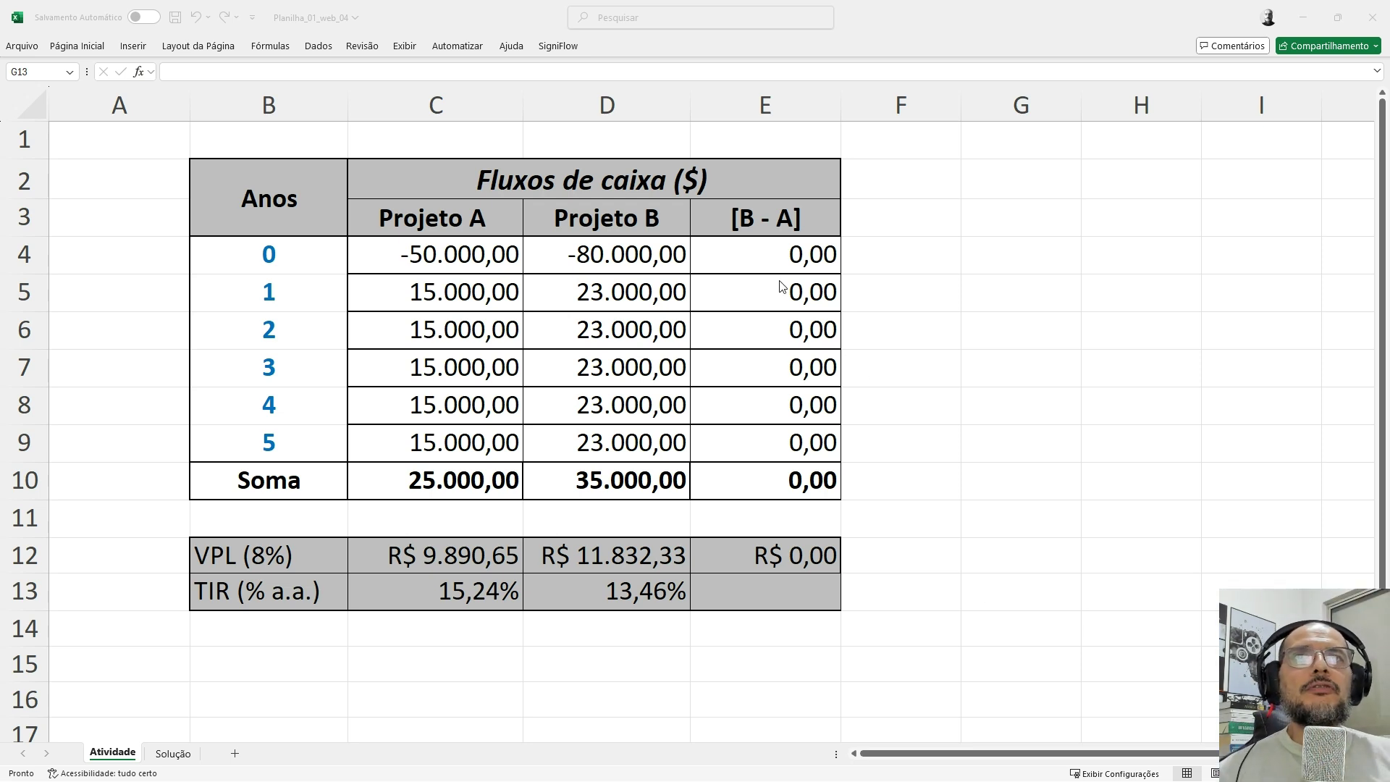
- Compare the year 0 cash flows of both projects and enter their difference, -30000, in the [B - A] column
key(alt+Tab)
click(773, 258)
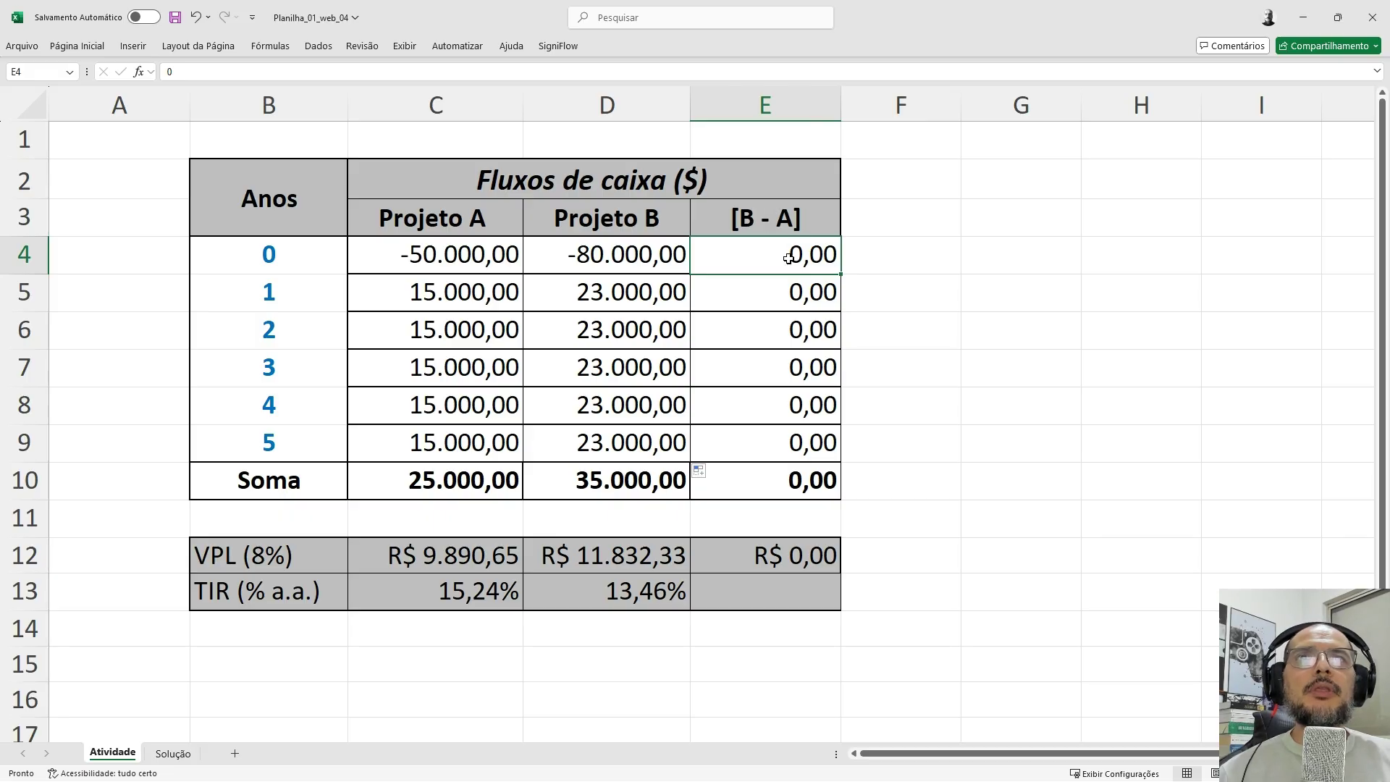
click(636, 262)
click(477, 265)
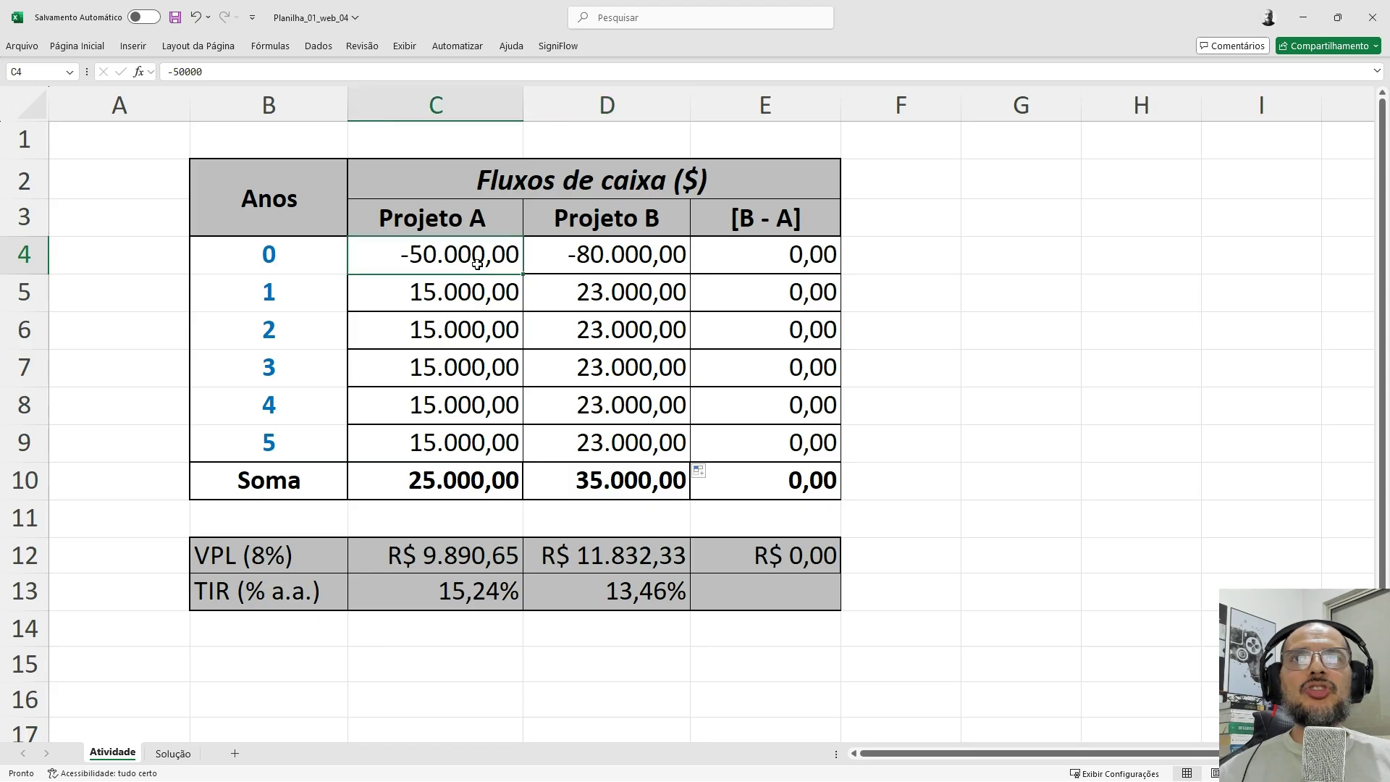
click(785, 260)
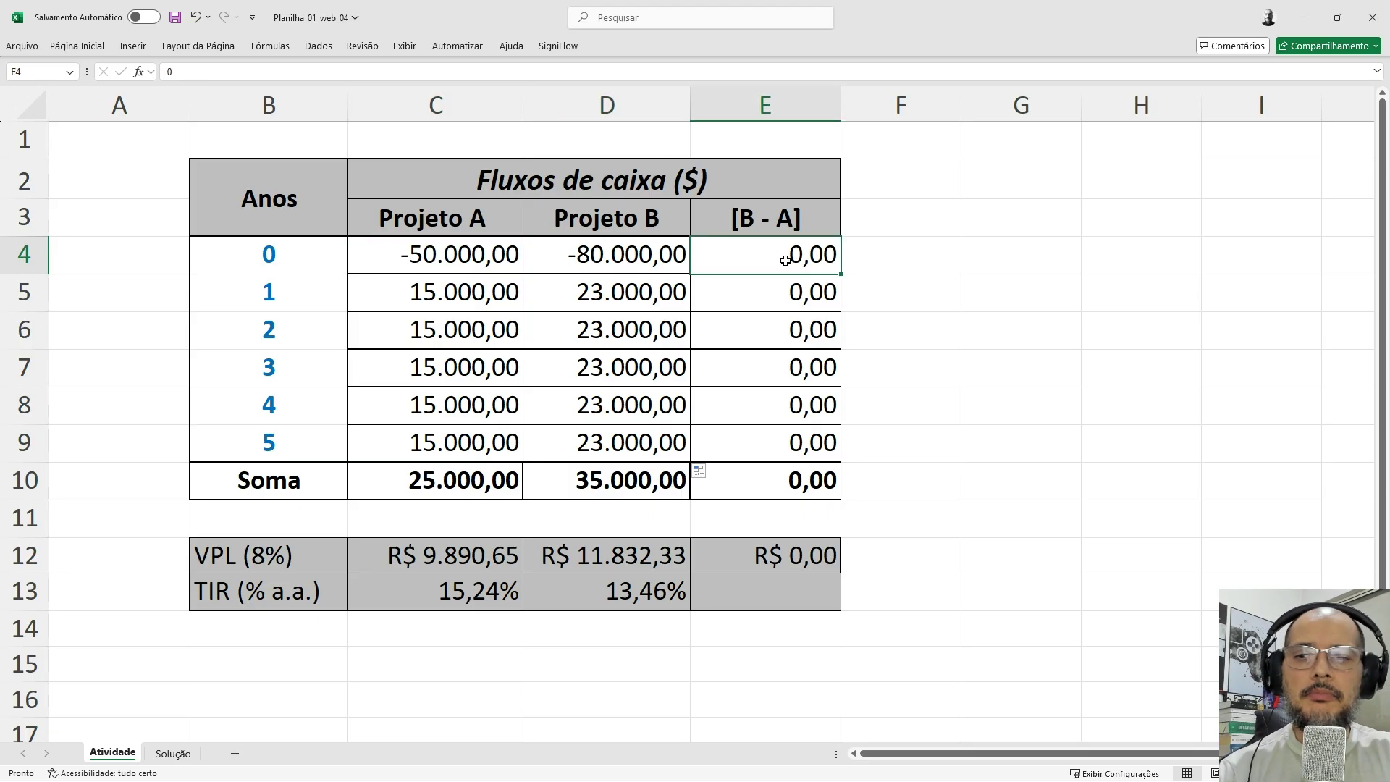
double_click(786, 261)
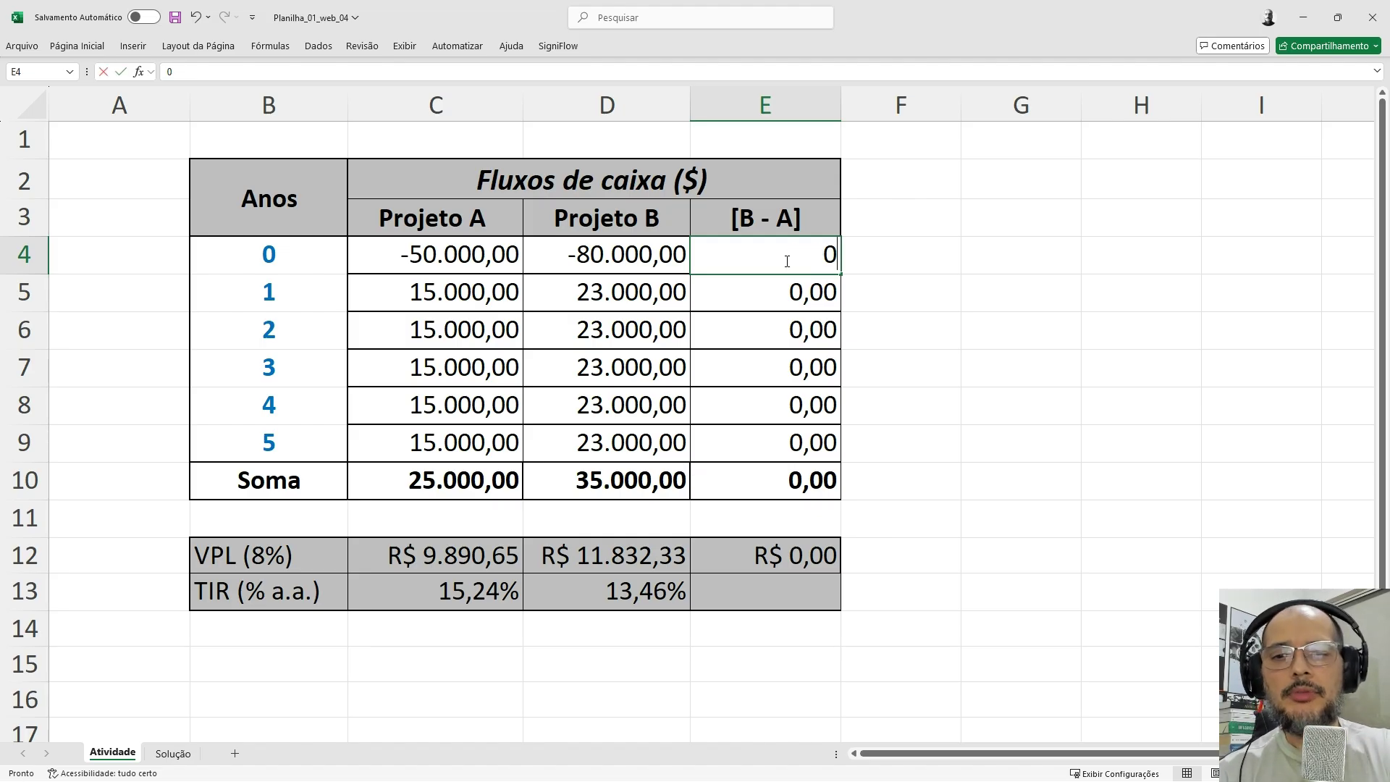
text(-30.000)
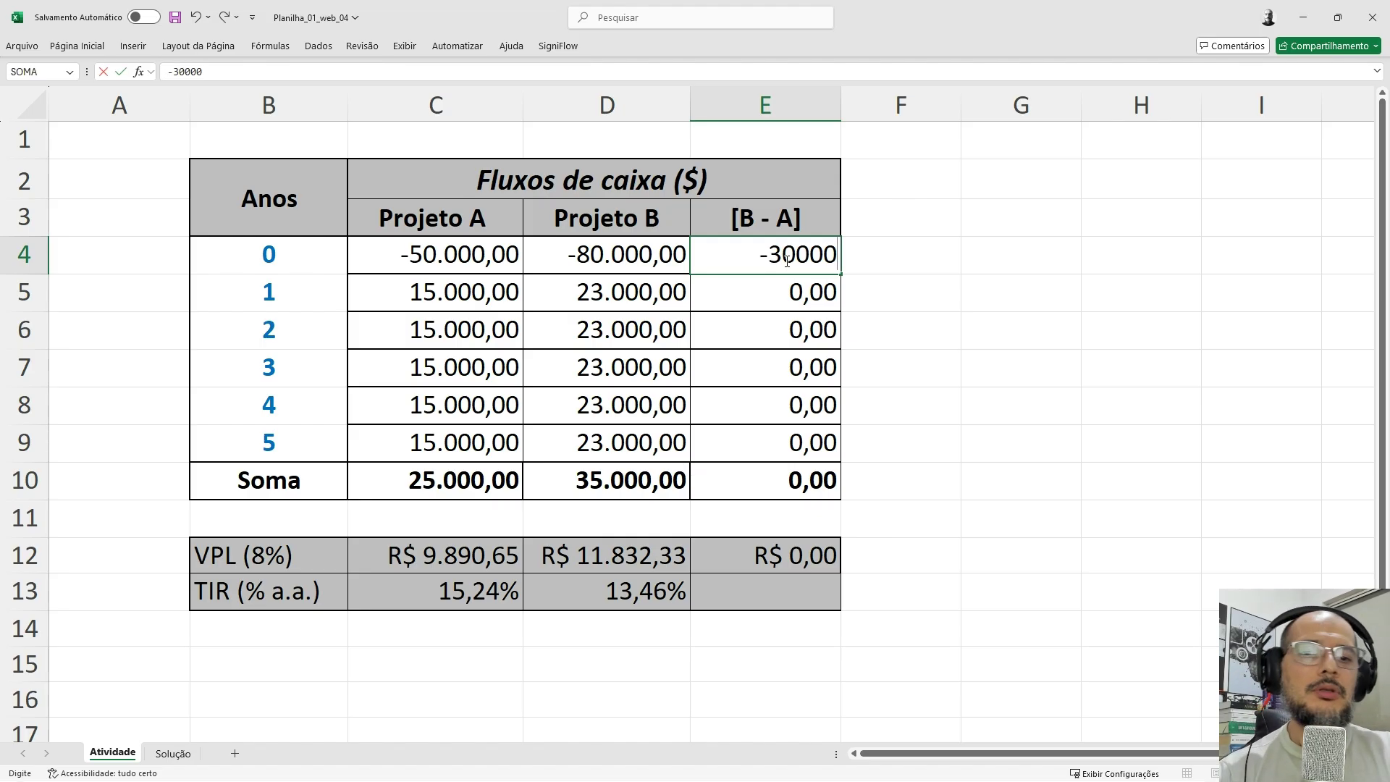
key(Return)
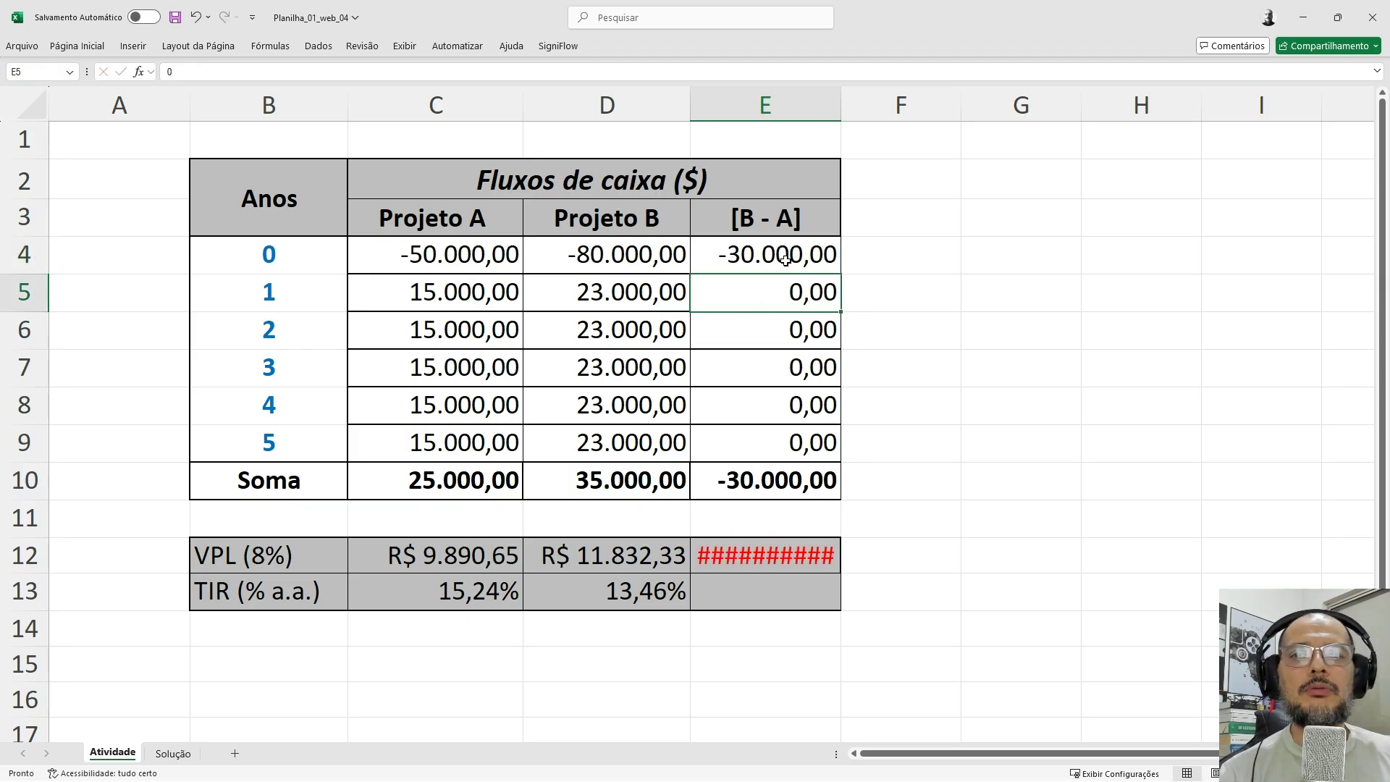
- Compare the year 1 cash flows, enter 8000 as the [B - A] difference, and fill it down through year 5
click(657, 297)
click(494, 298)
click(749, 294)
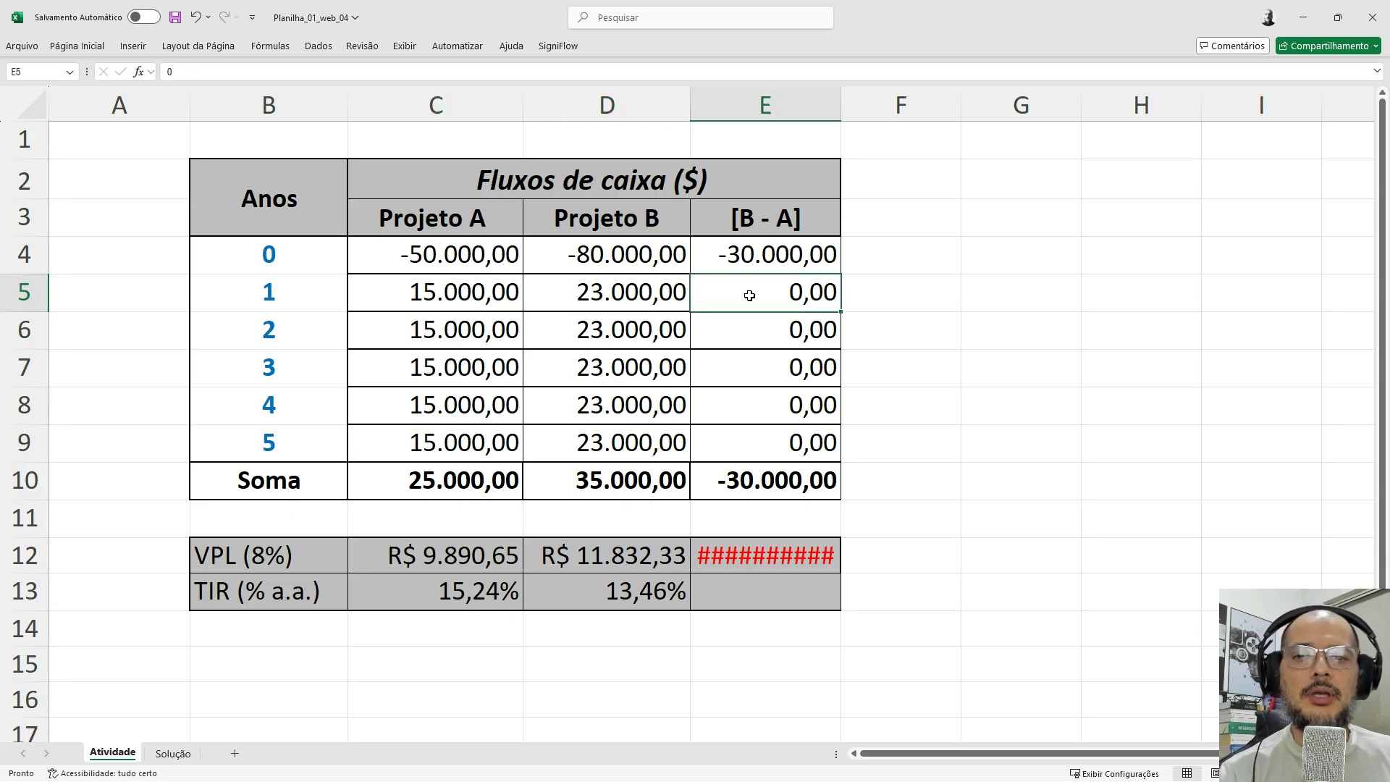
text(8.000)
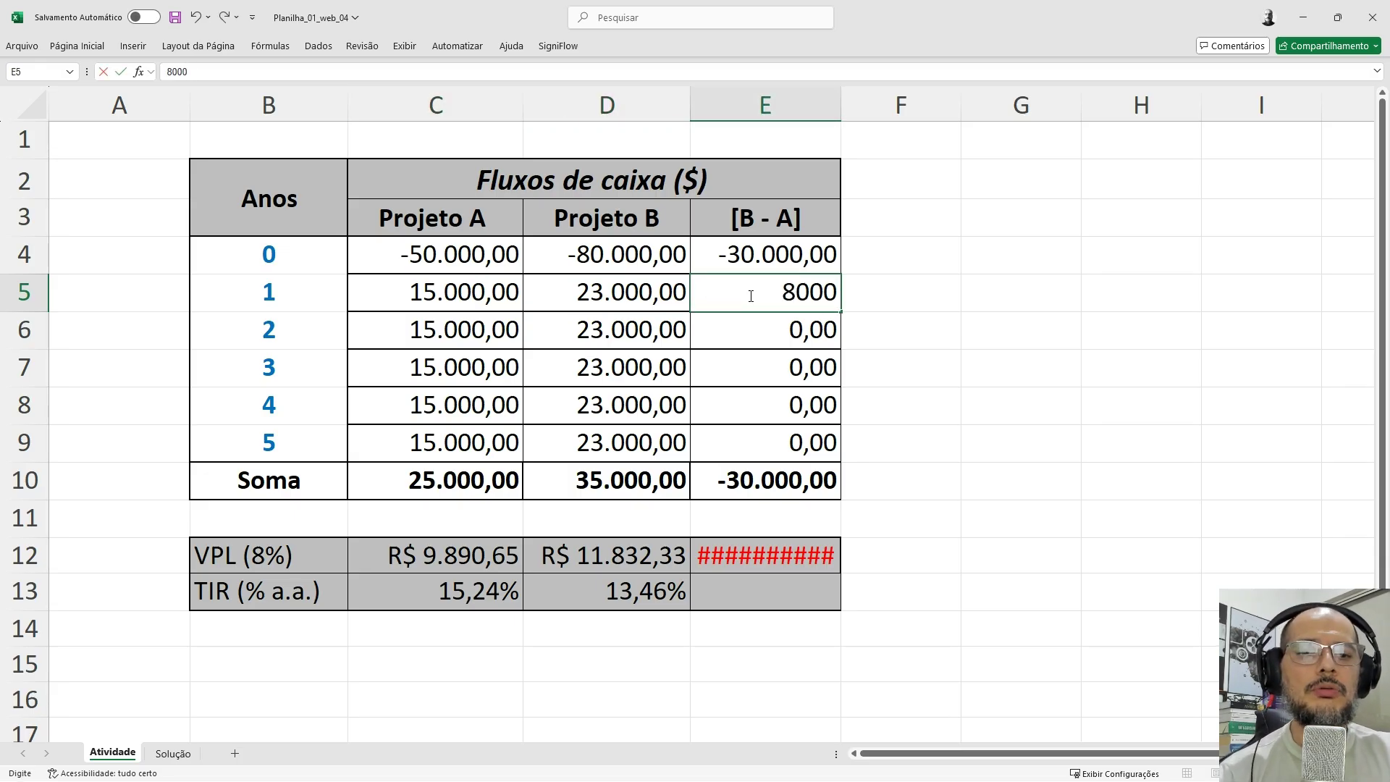
key(Return)
click(748, 294)
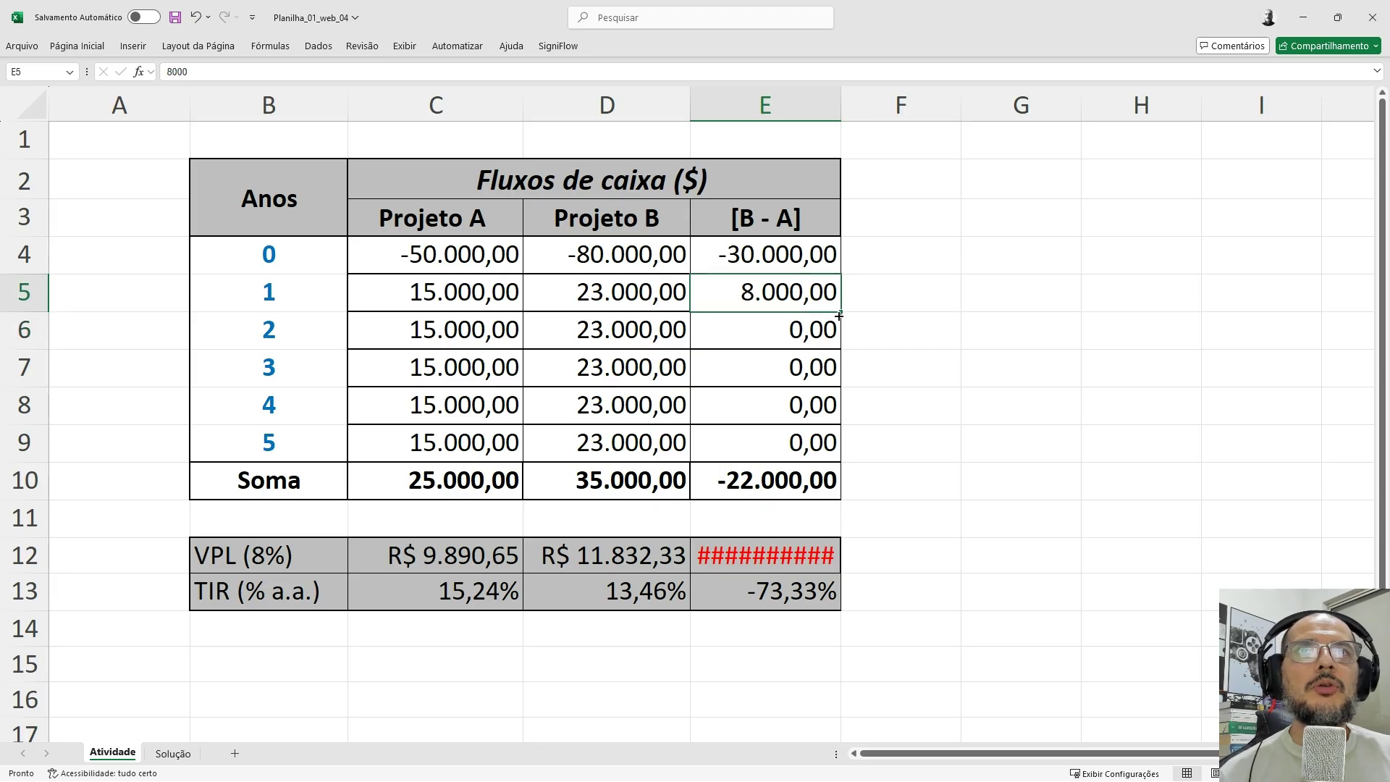
drag(840, 312, 829, 444)
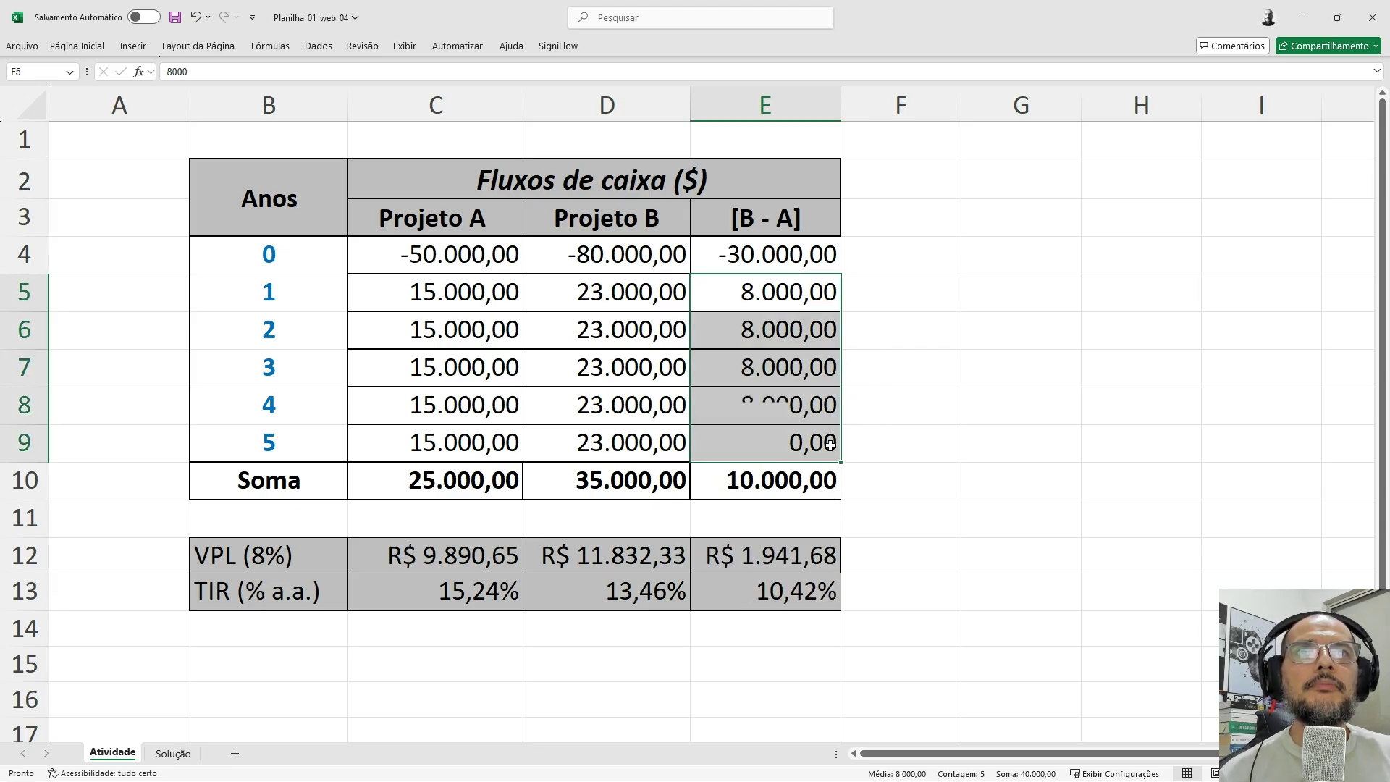
click(1065, 489)
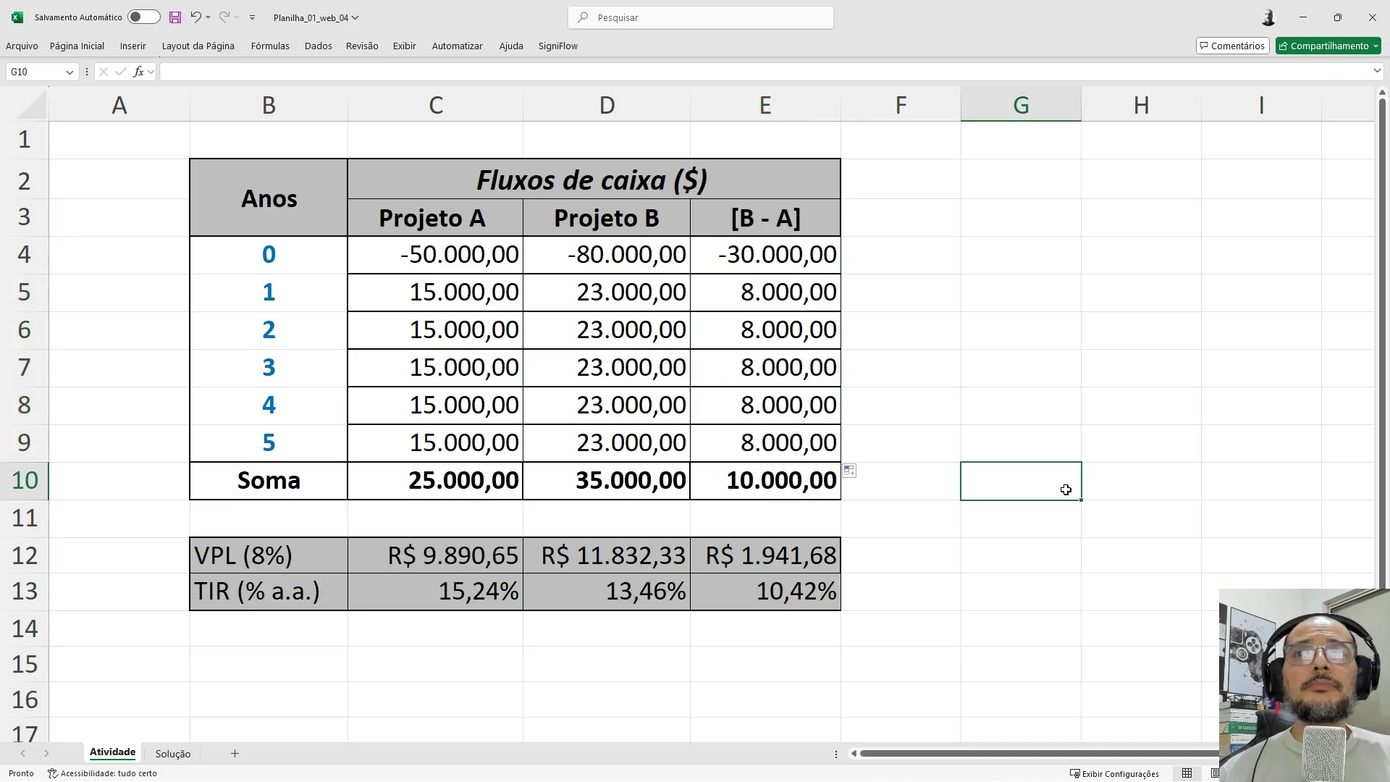
- Inspect Projeto A's VPL and TIR cells, focusing on the 0,08 rate argument in the VPL formula
click(264, 558)
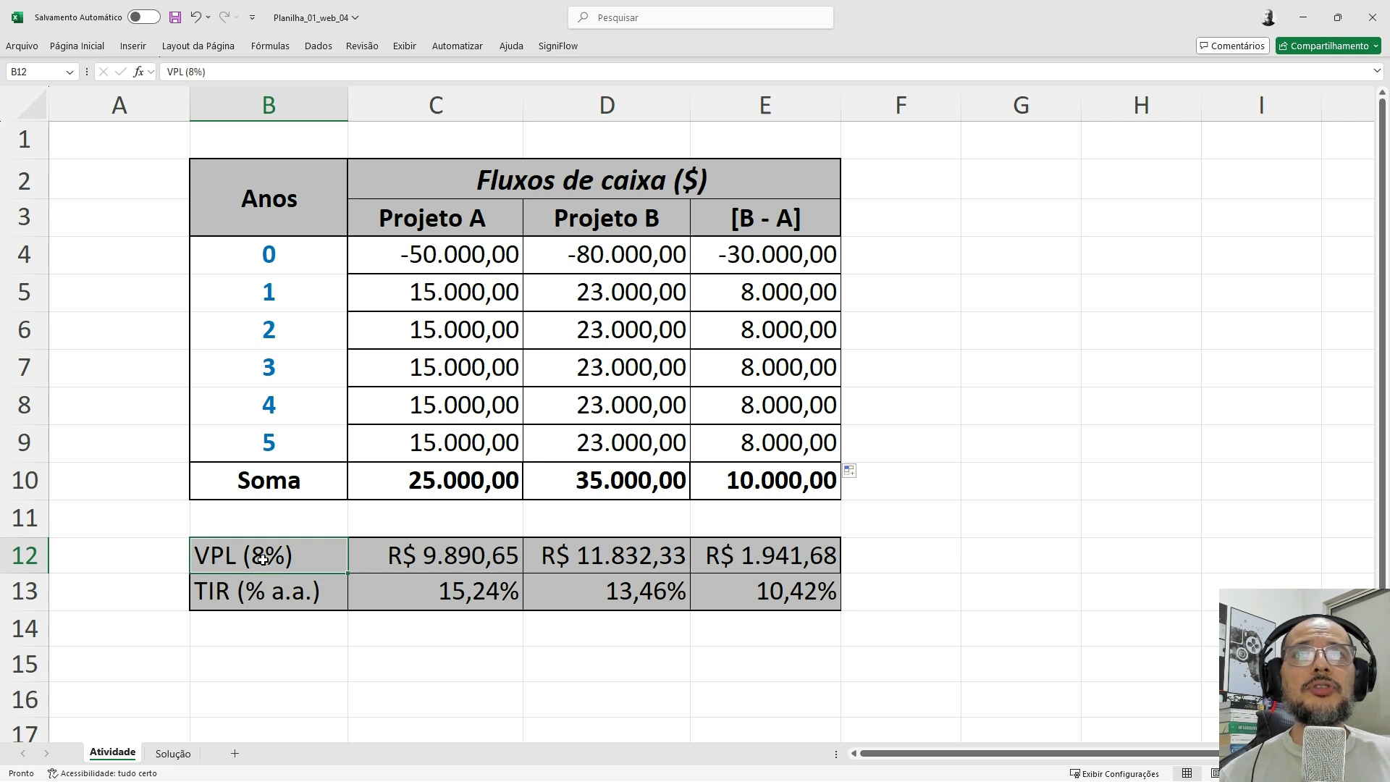
click(450, 599)
click(467, 563)
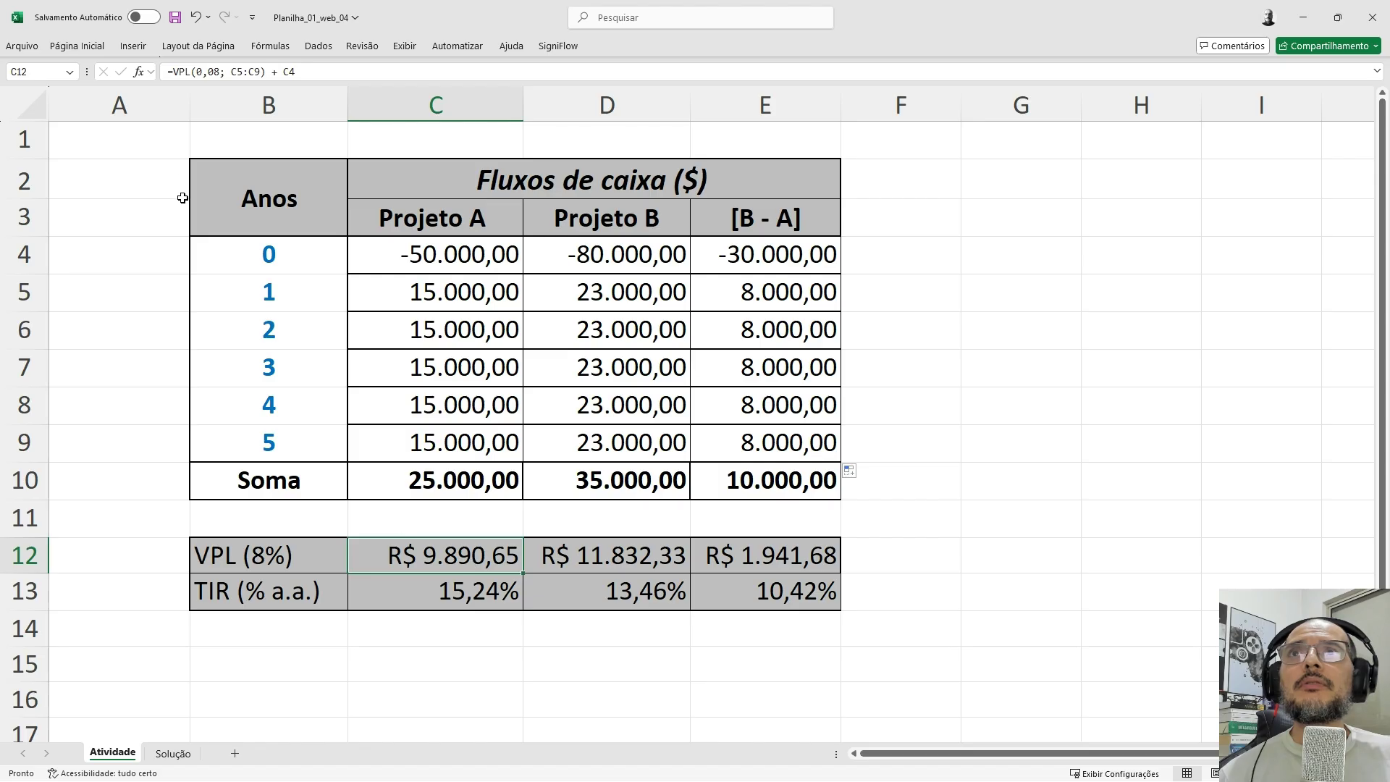
click(200, 72)
drag(200, 73, 221, 72)
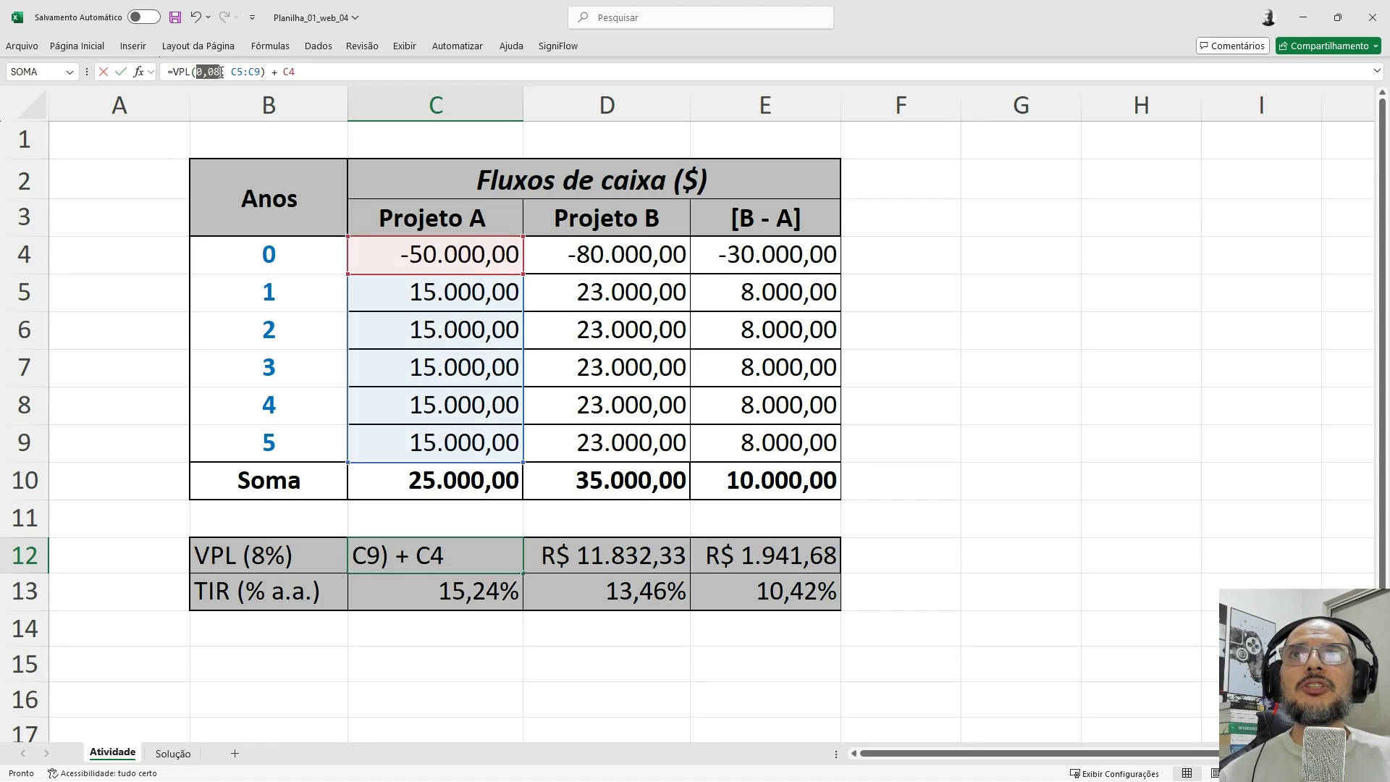
click(108, 220)
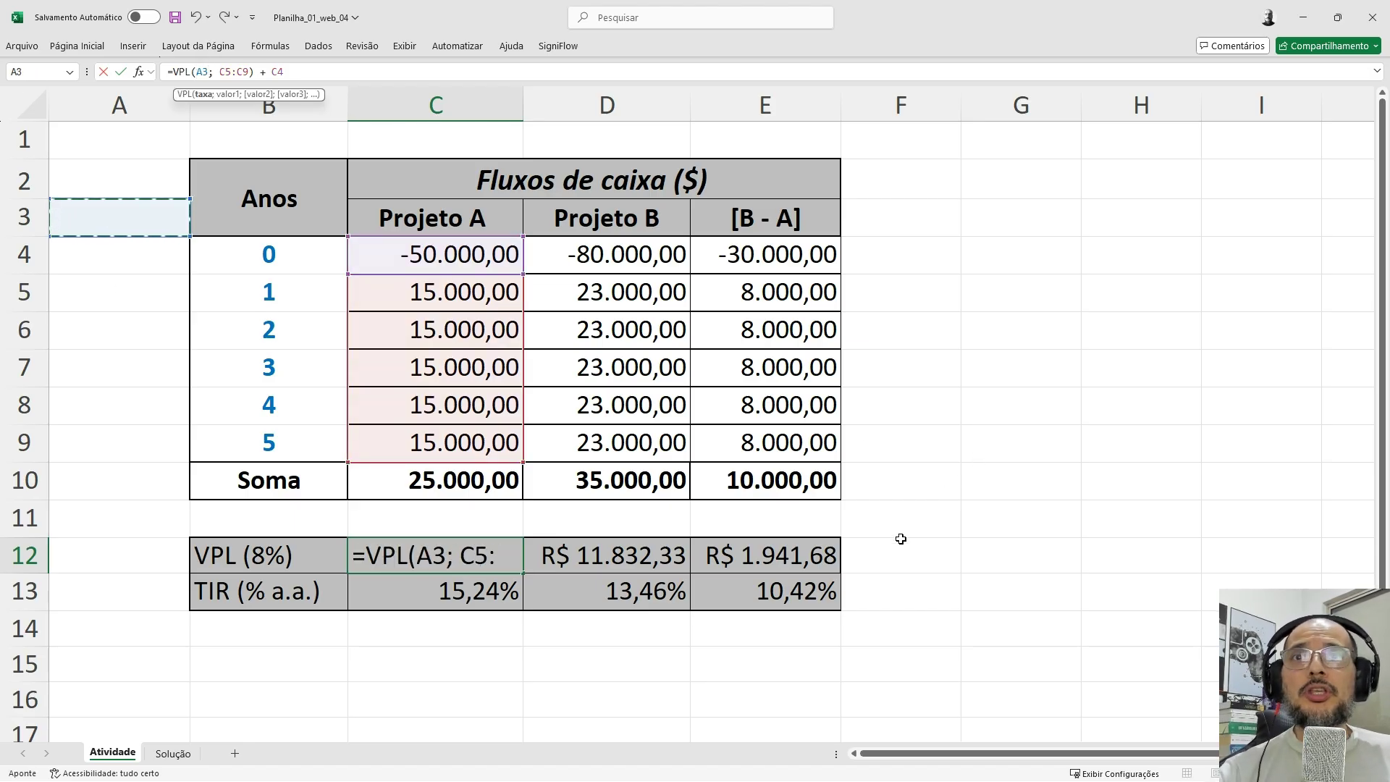
key(Escape)
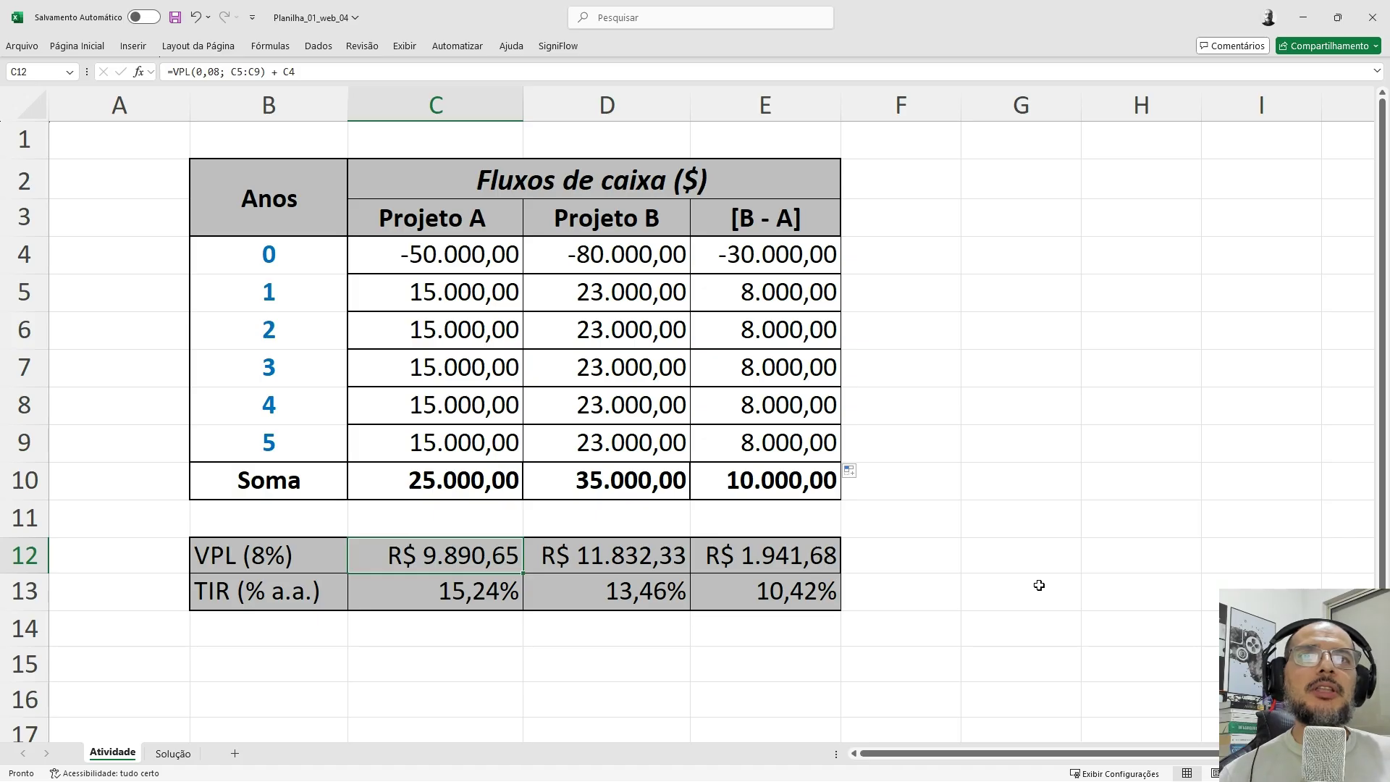
- Examine the whole [B - A] column from its header down to TIR, along with the VPL (8%) row label
click(936, 674)
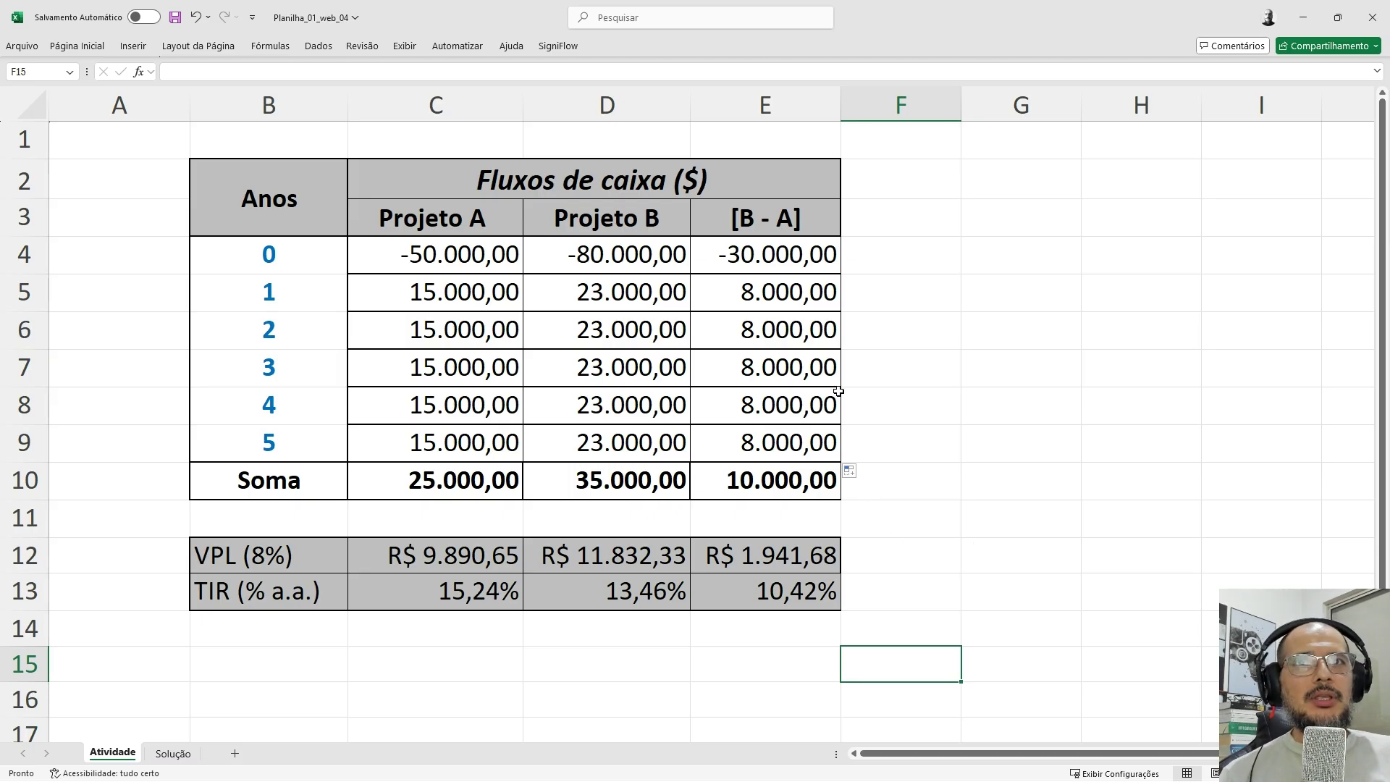
drag(770, 217, 775, 593)
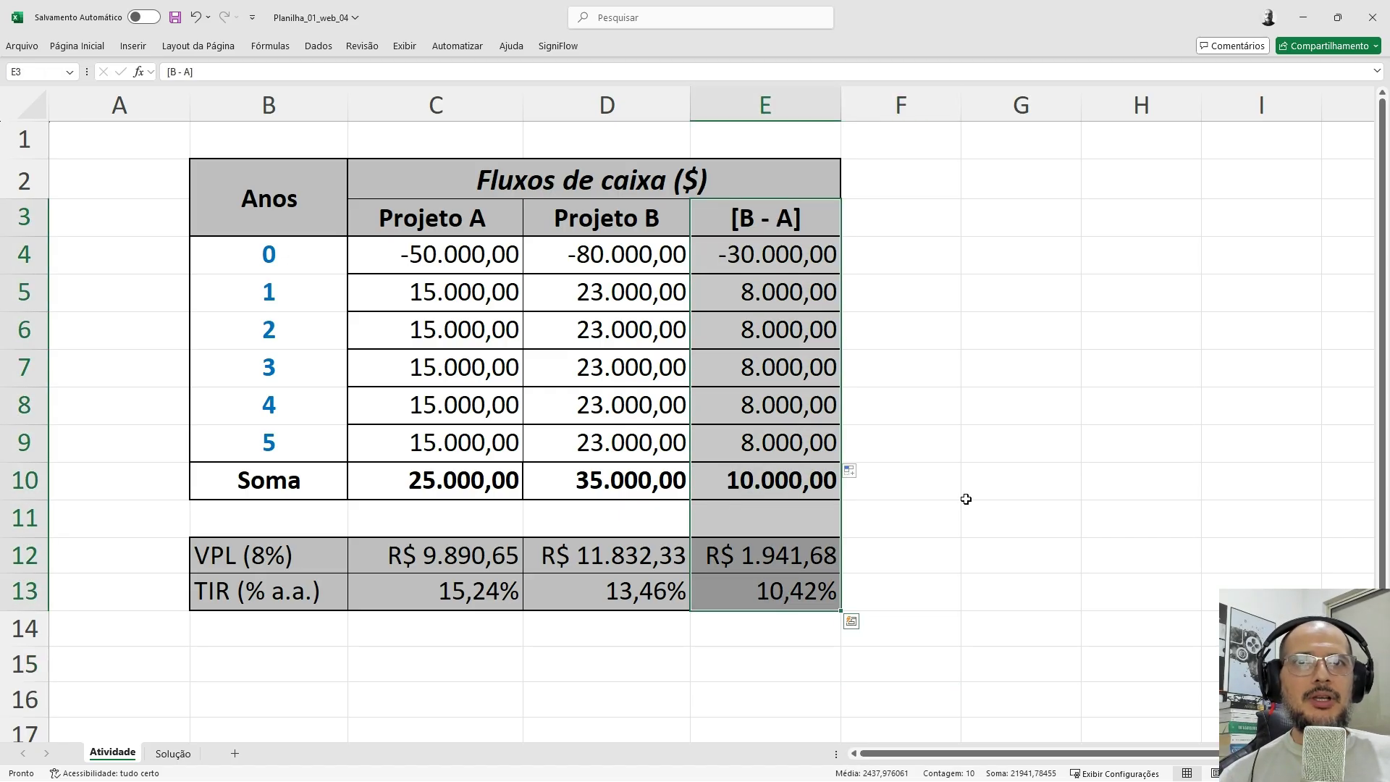
click(964, 499)
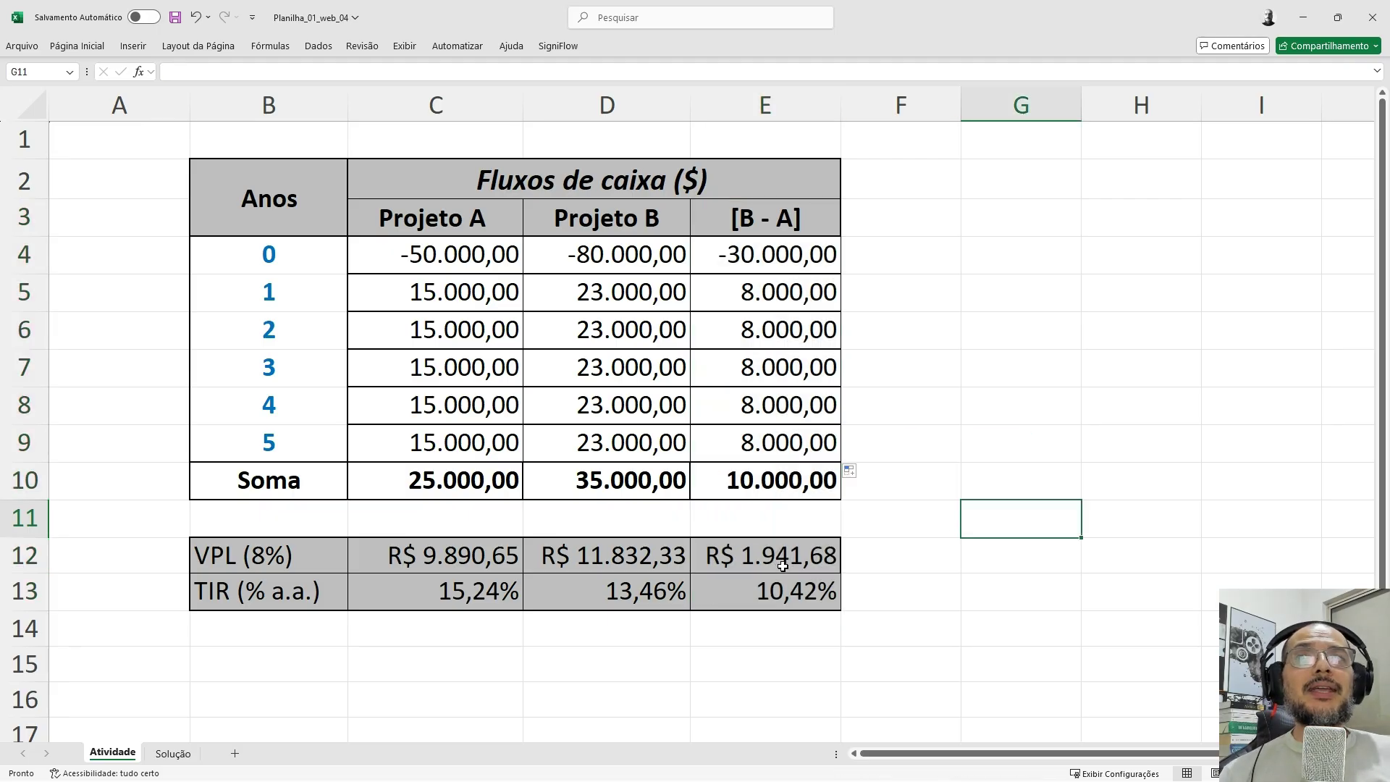
click(264, 564)
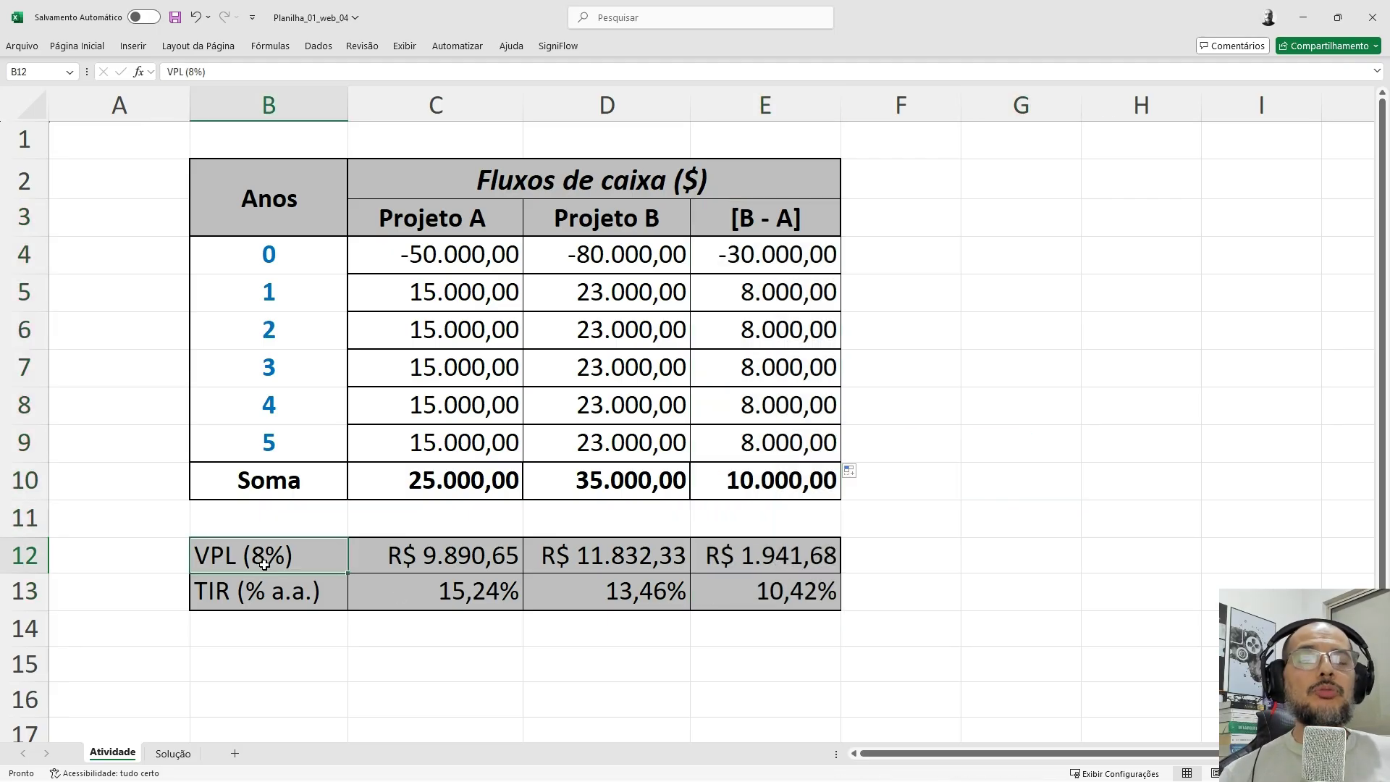
click(1049, 569)
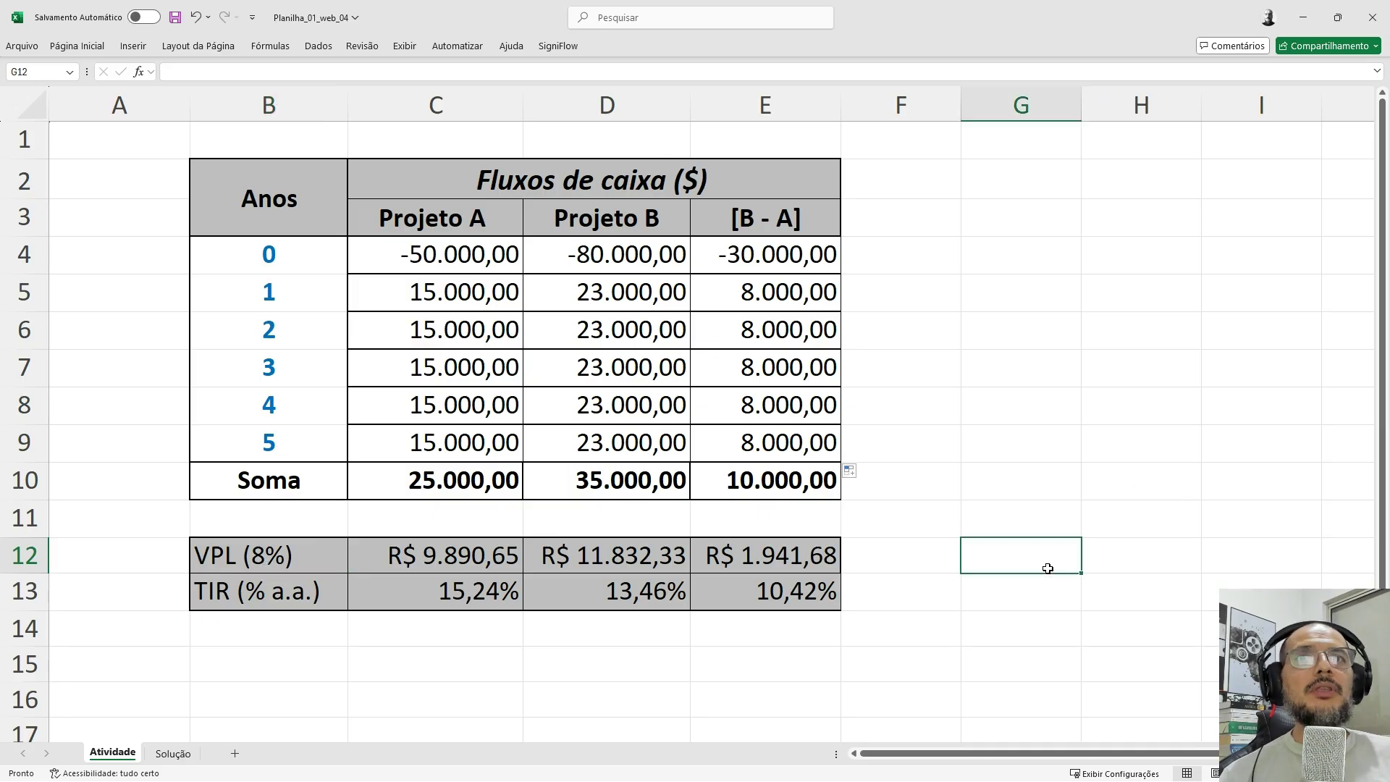
- Inspect the VPL and TIR formulas of the [B - A] column
click(776, 562)
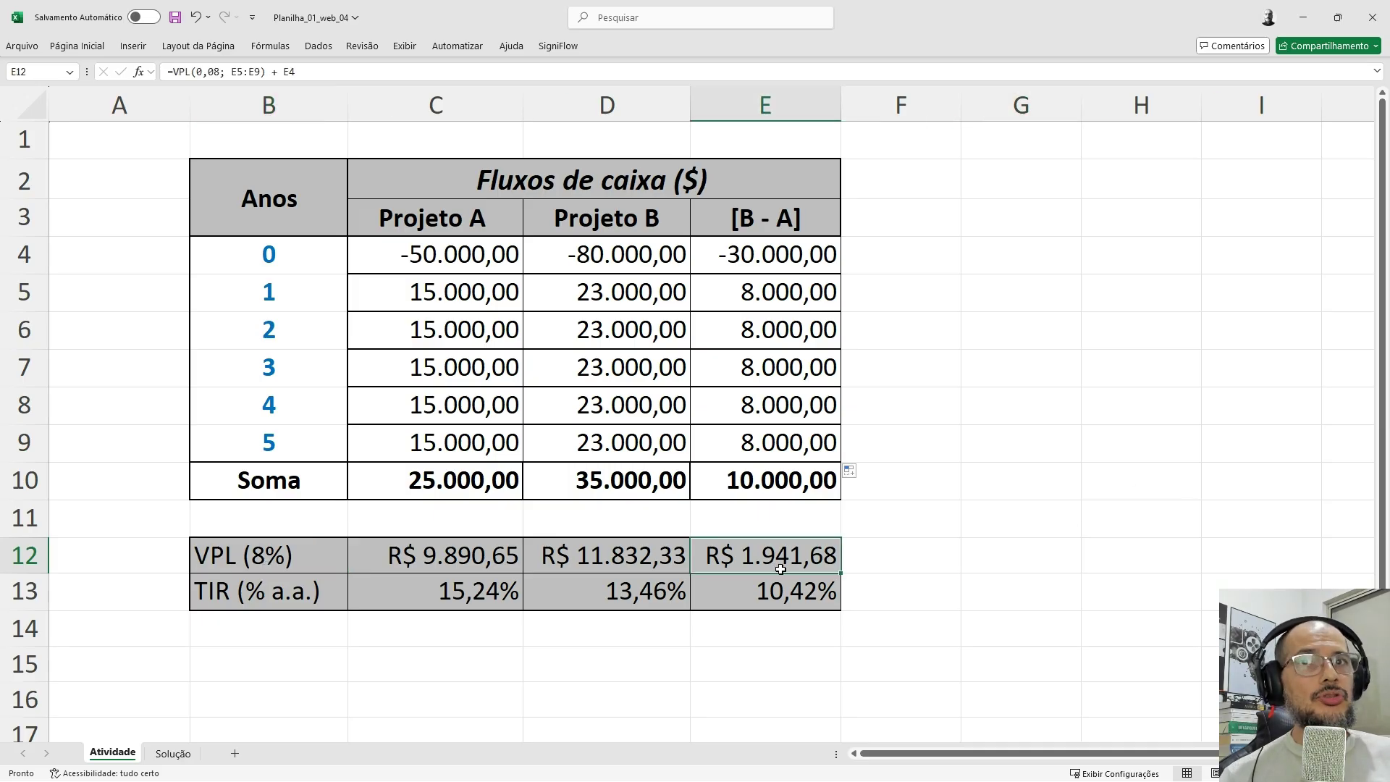
click(785, 595)
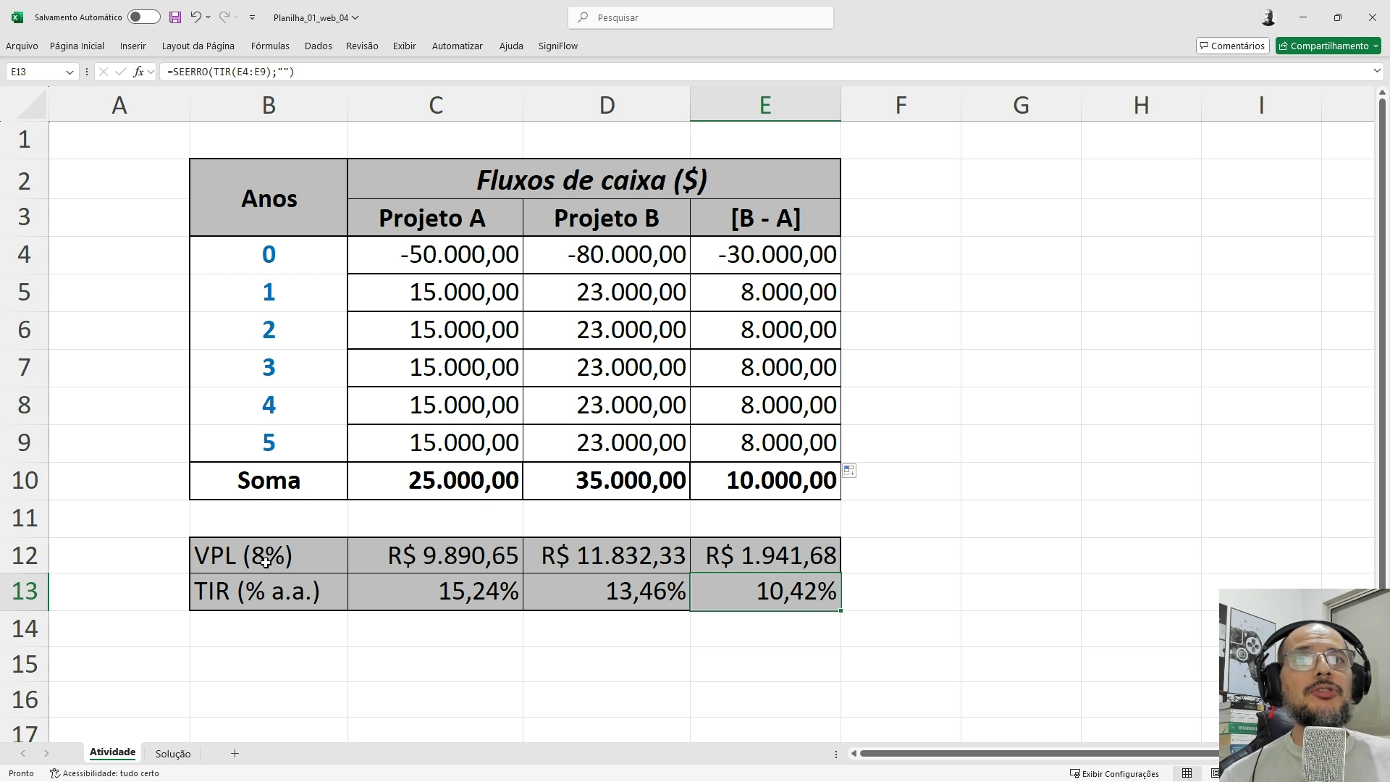
click(900, 606)
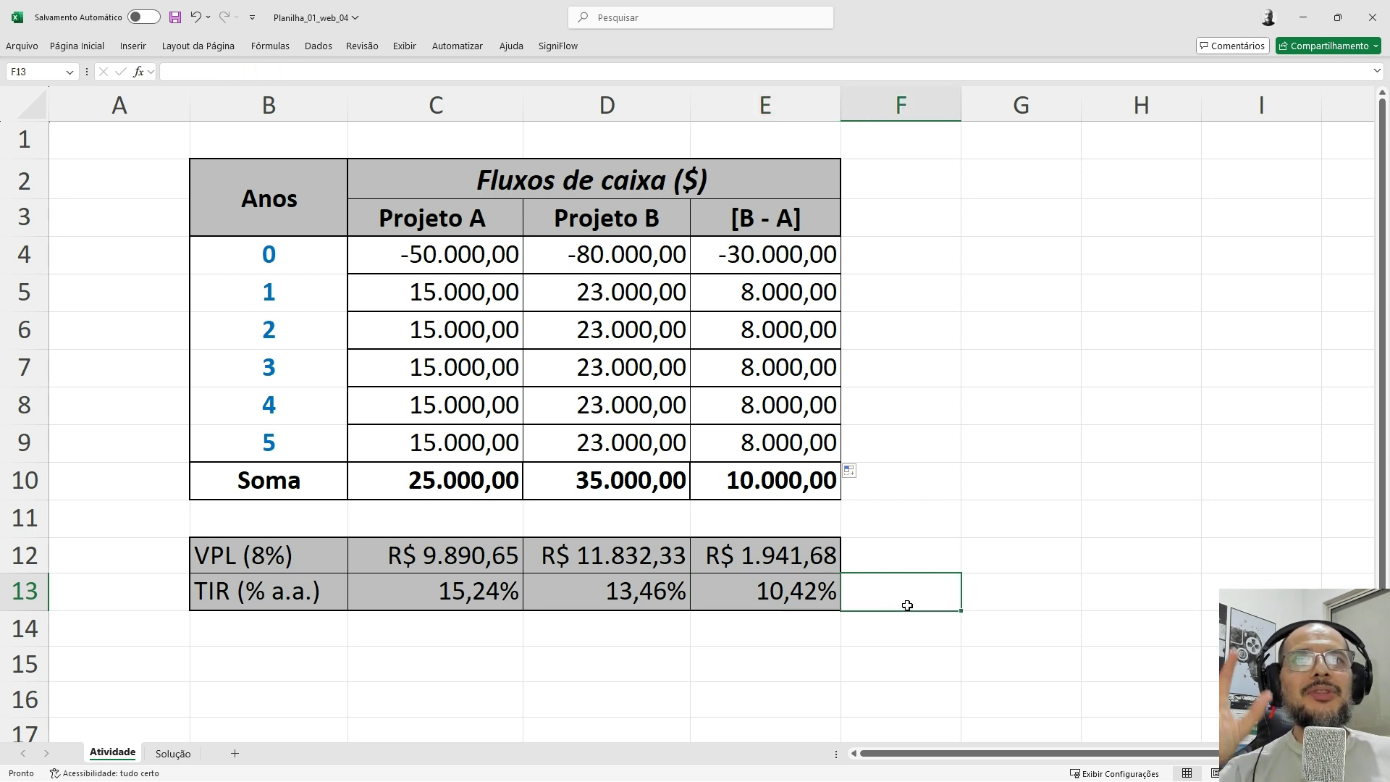
click(905, 641)
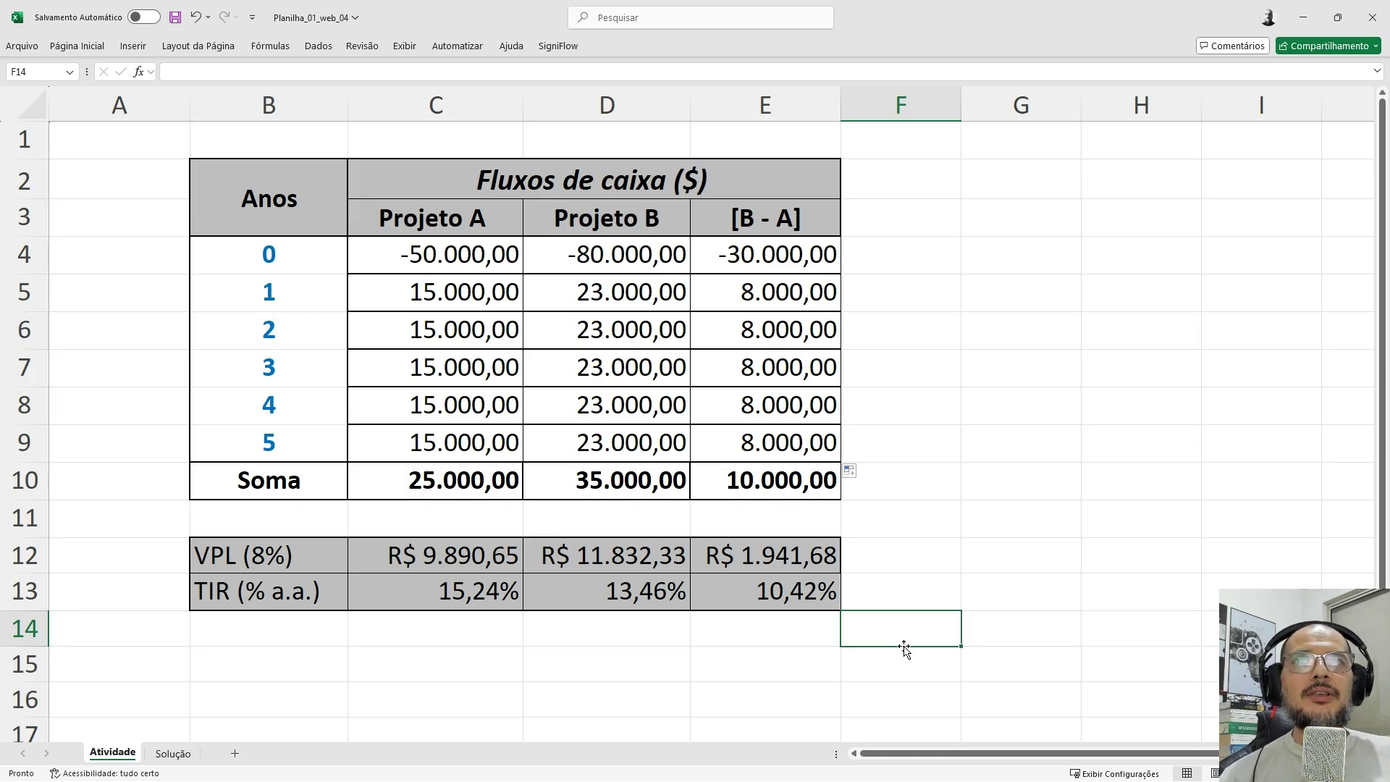
- Check Projeto A's year 0 cash flow and compare the [B - A] TIR with the 8% rate in the VPL label
click(417, 253)
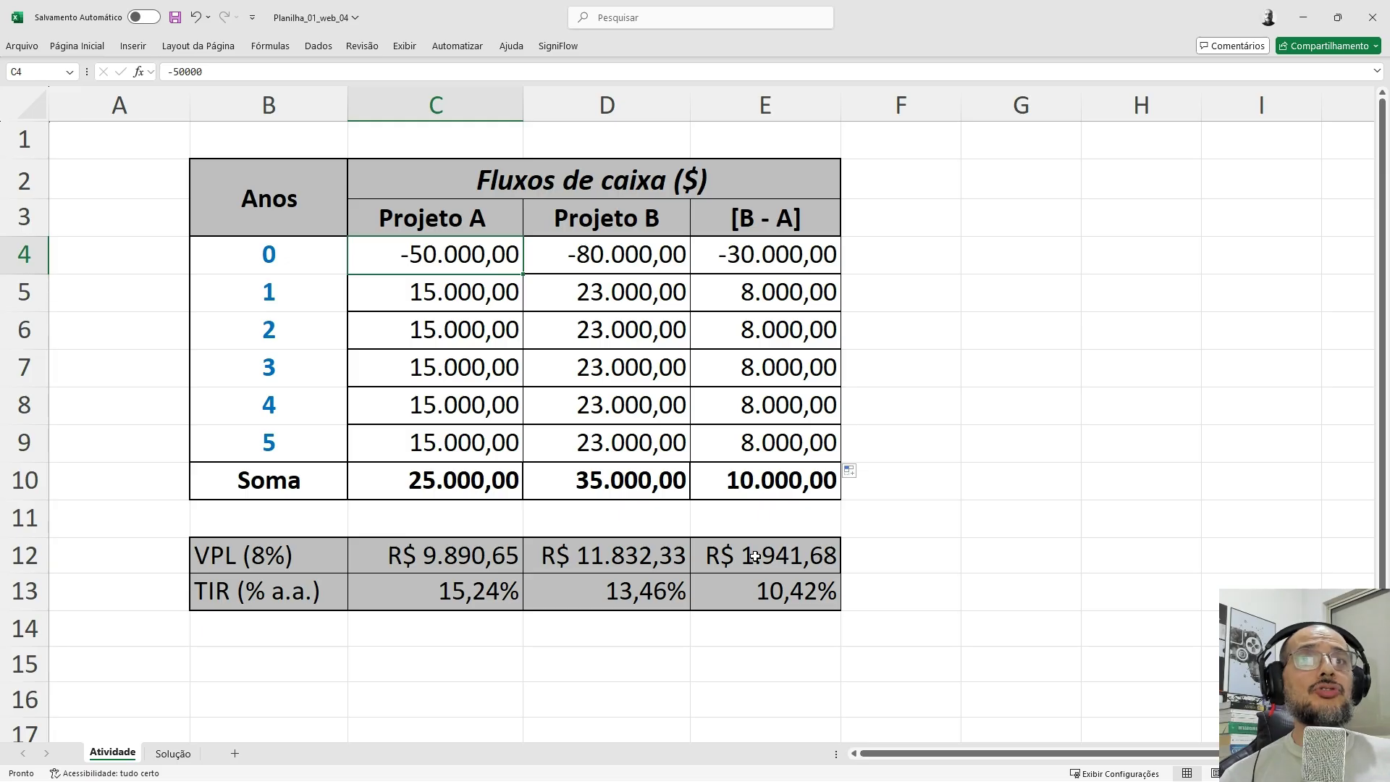
click(791, 595)
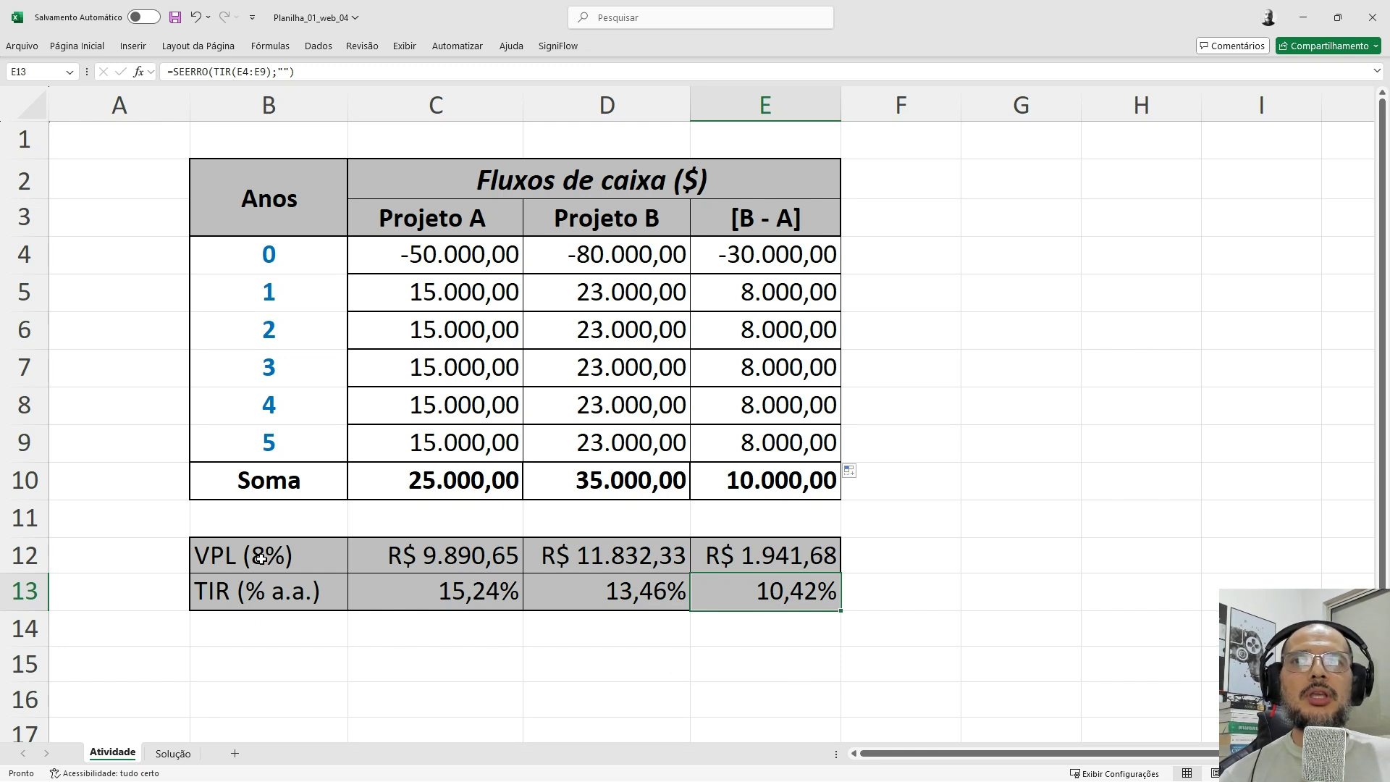
click(261, 558)
click(558, 670)
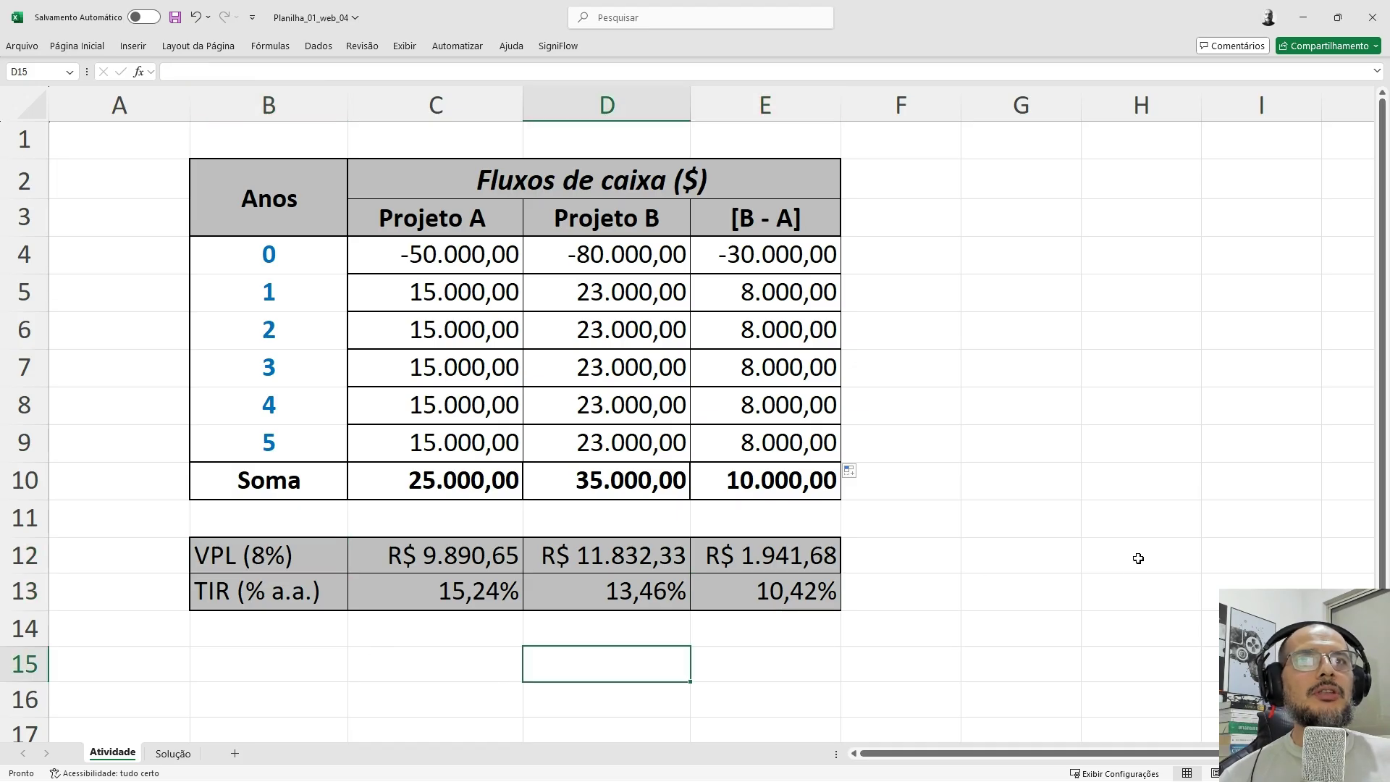
click(1109, 594)
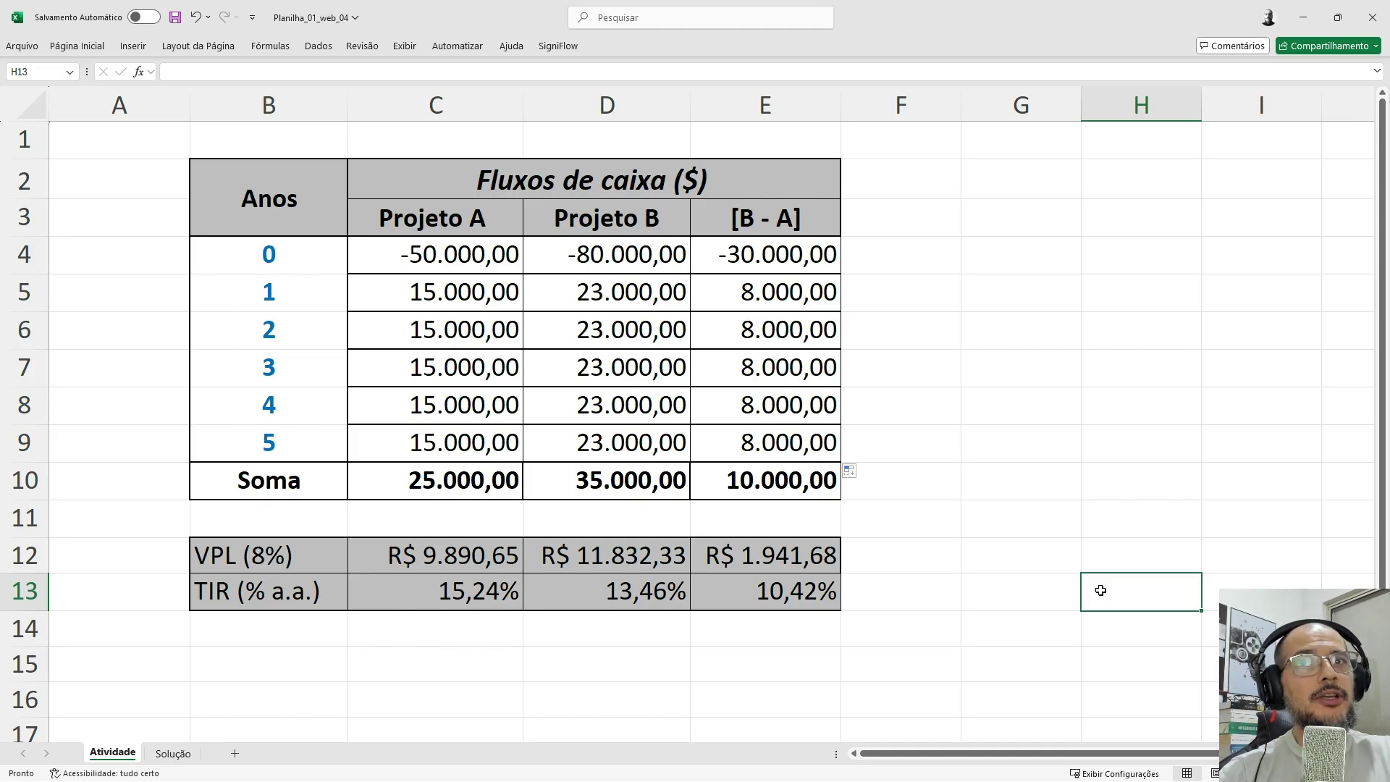
- Compare the VPL cells of Projeto A and Projeto B
click(679, 640)
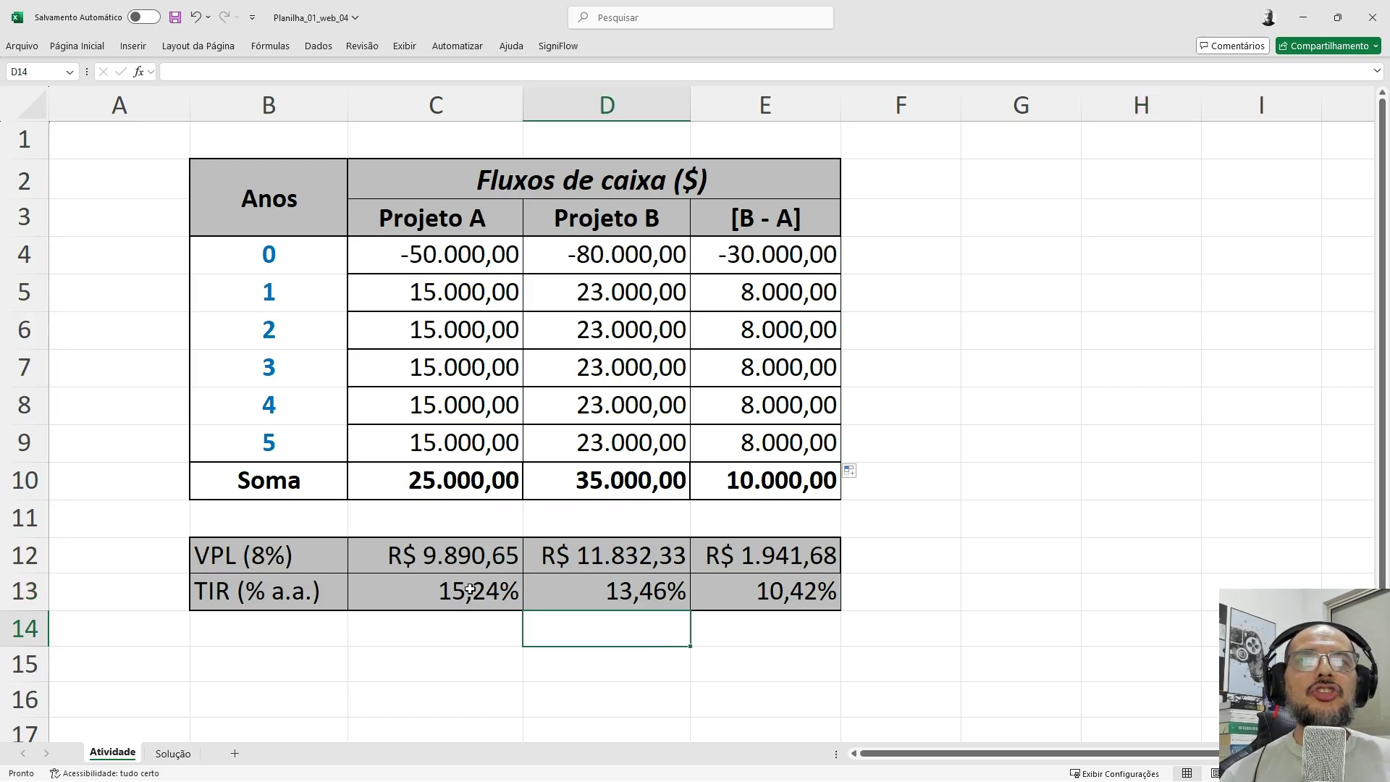
key(Up)
key(Up)
click(487, 584)
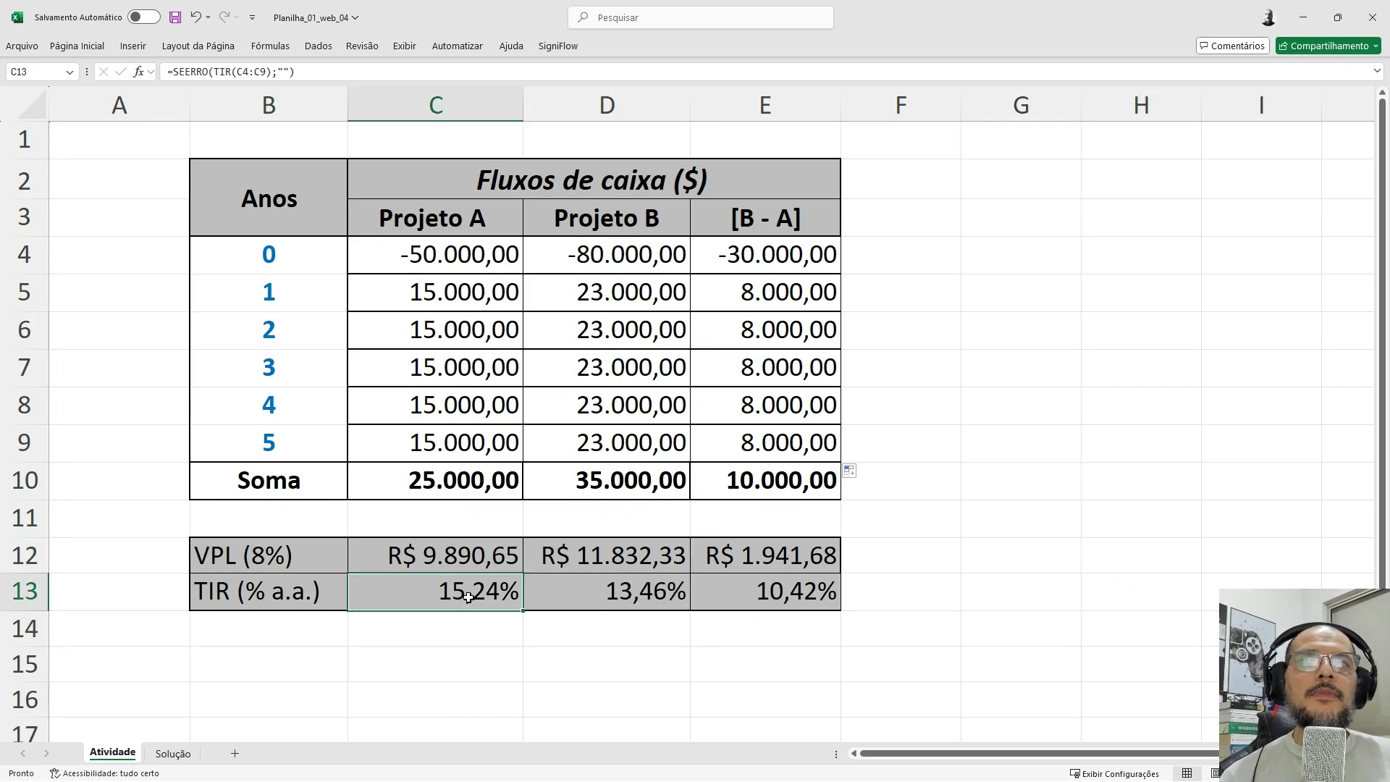
click(612, 558)
click(478, 563)
click(592, 562)
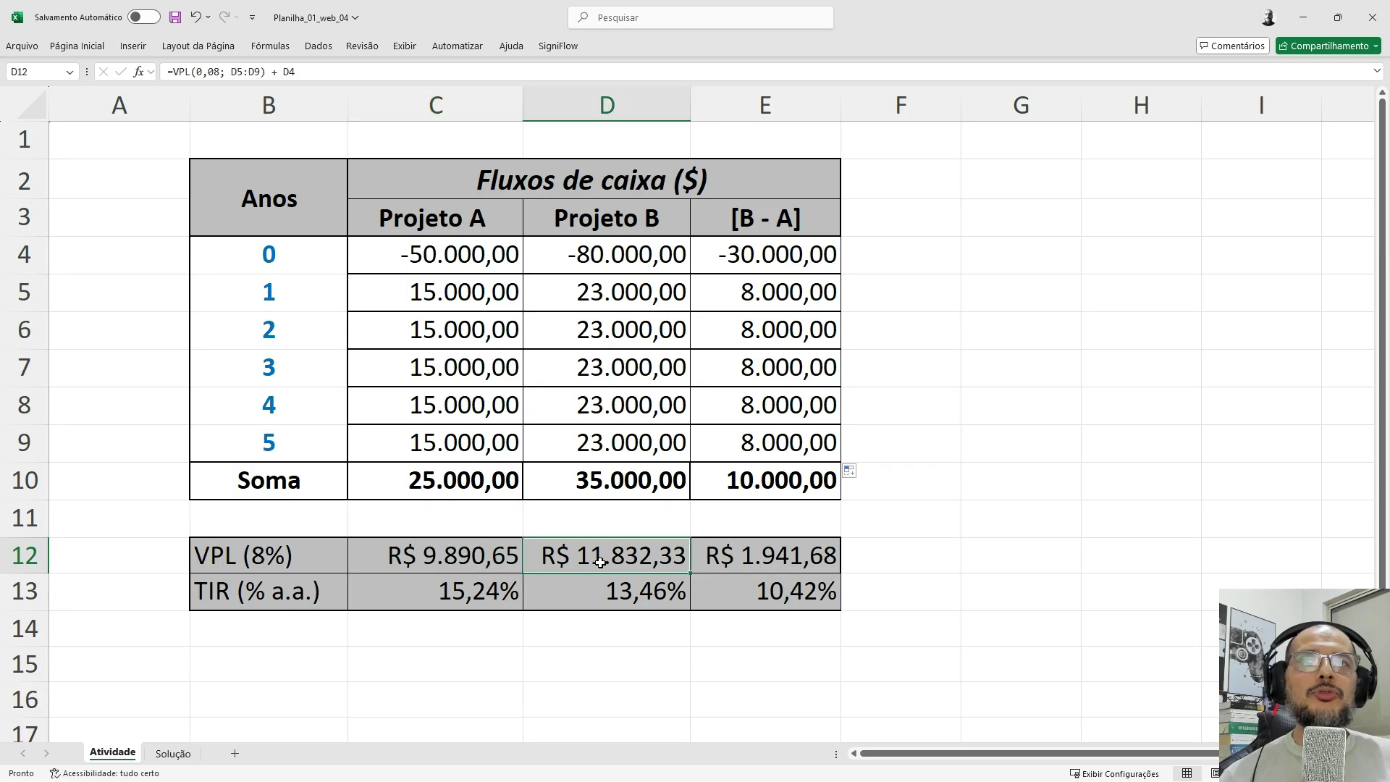
- Compare the TIR cells of Projeto A and Projeto B
click(440, 597)
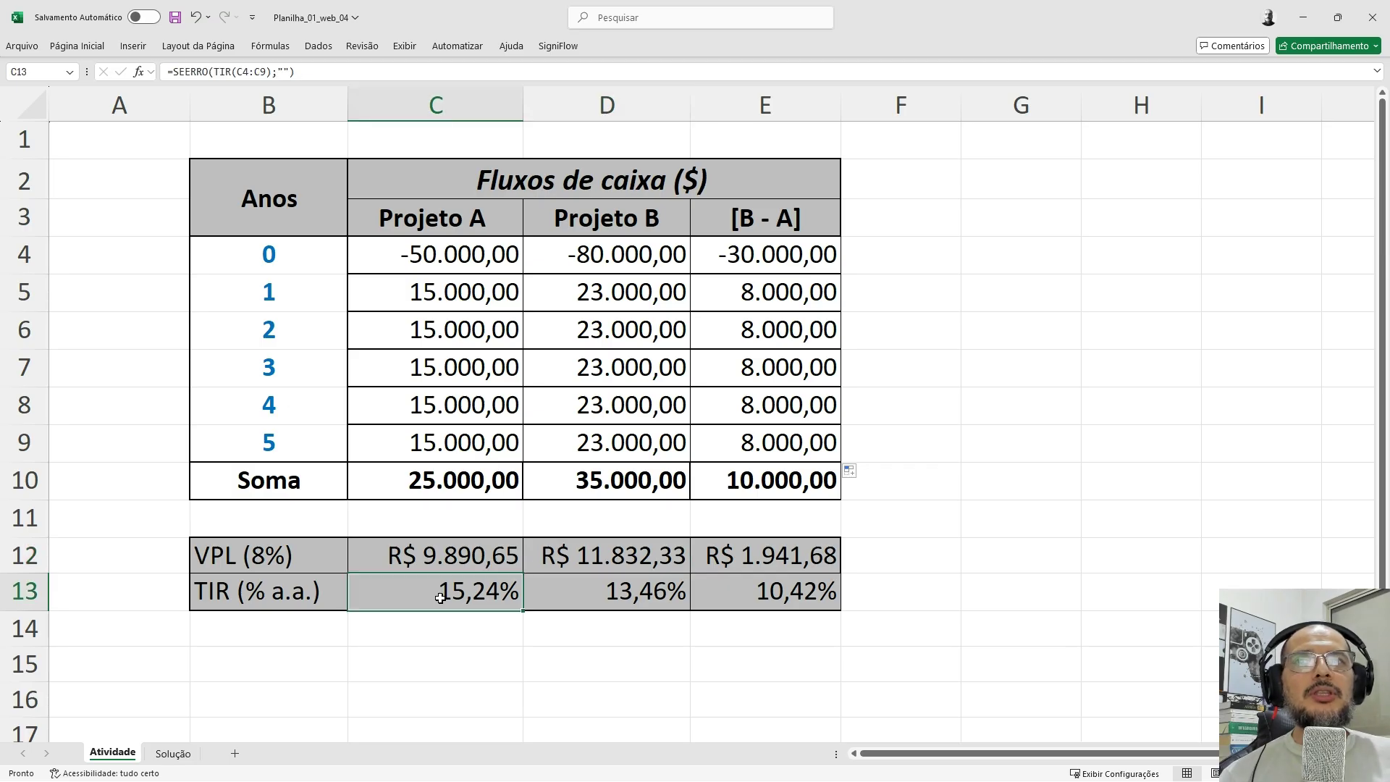
click(610, 597)
click(479, 596)
click(599, 584)
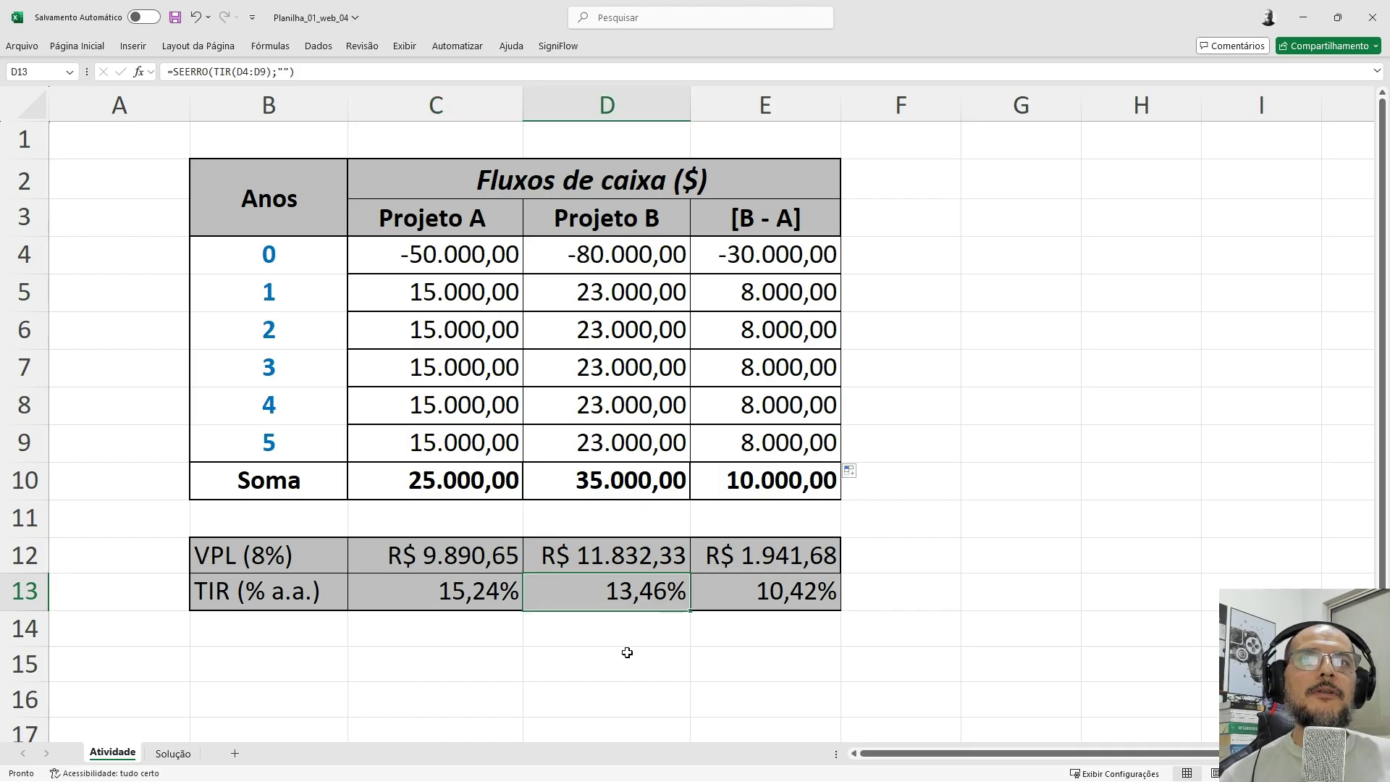
click(627, 653)
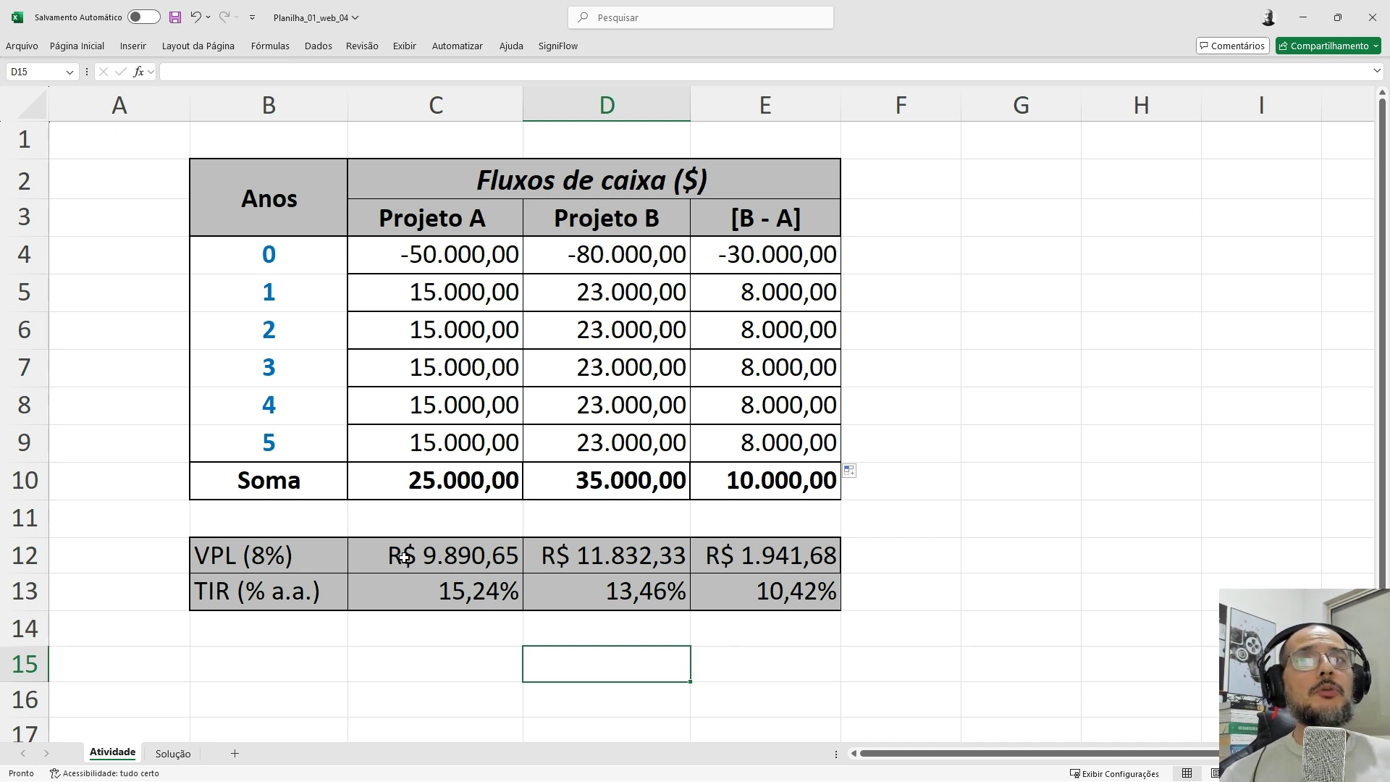
- Review Projeto B's VPL once more and check it against the TIR of both projects
click(594, 556)
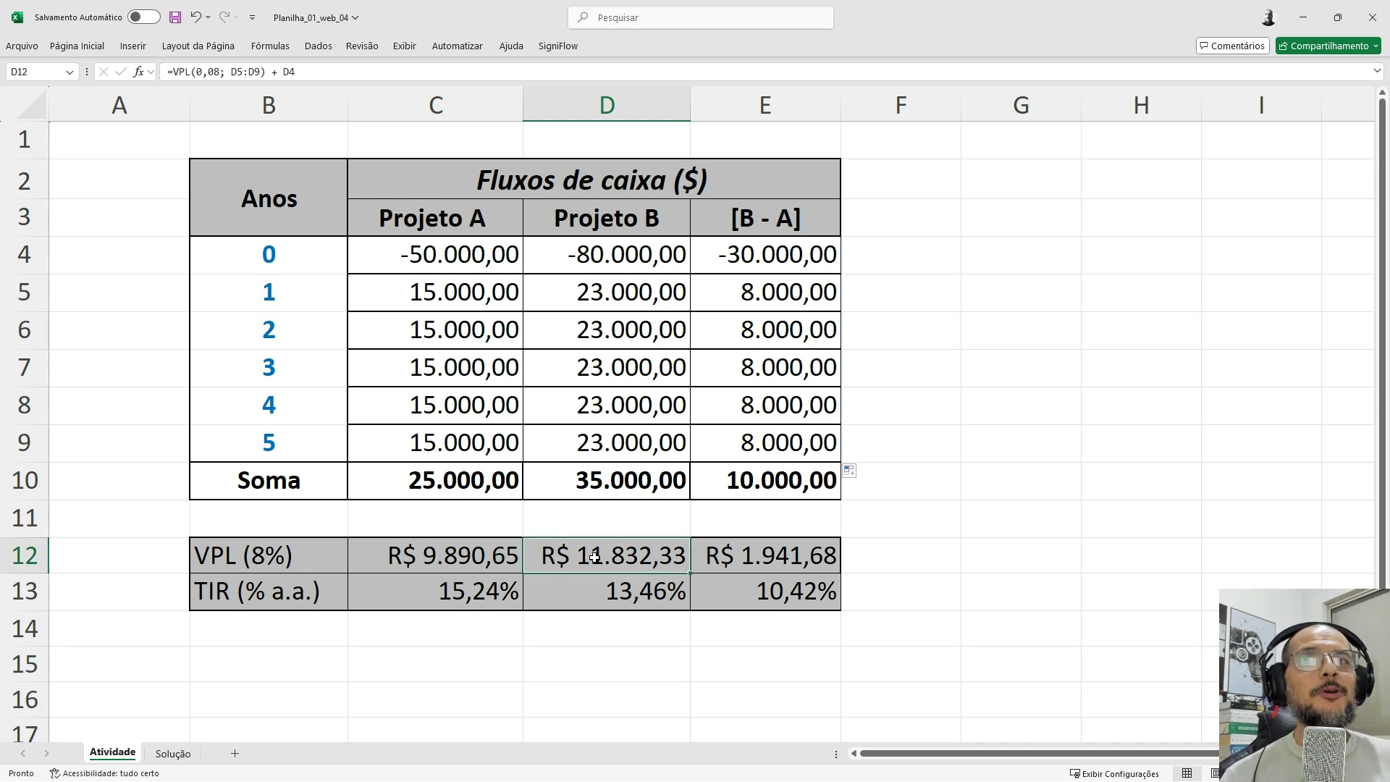
click(587, 651)
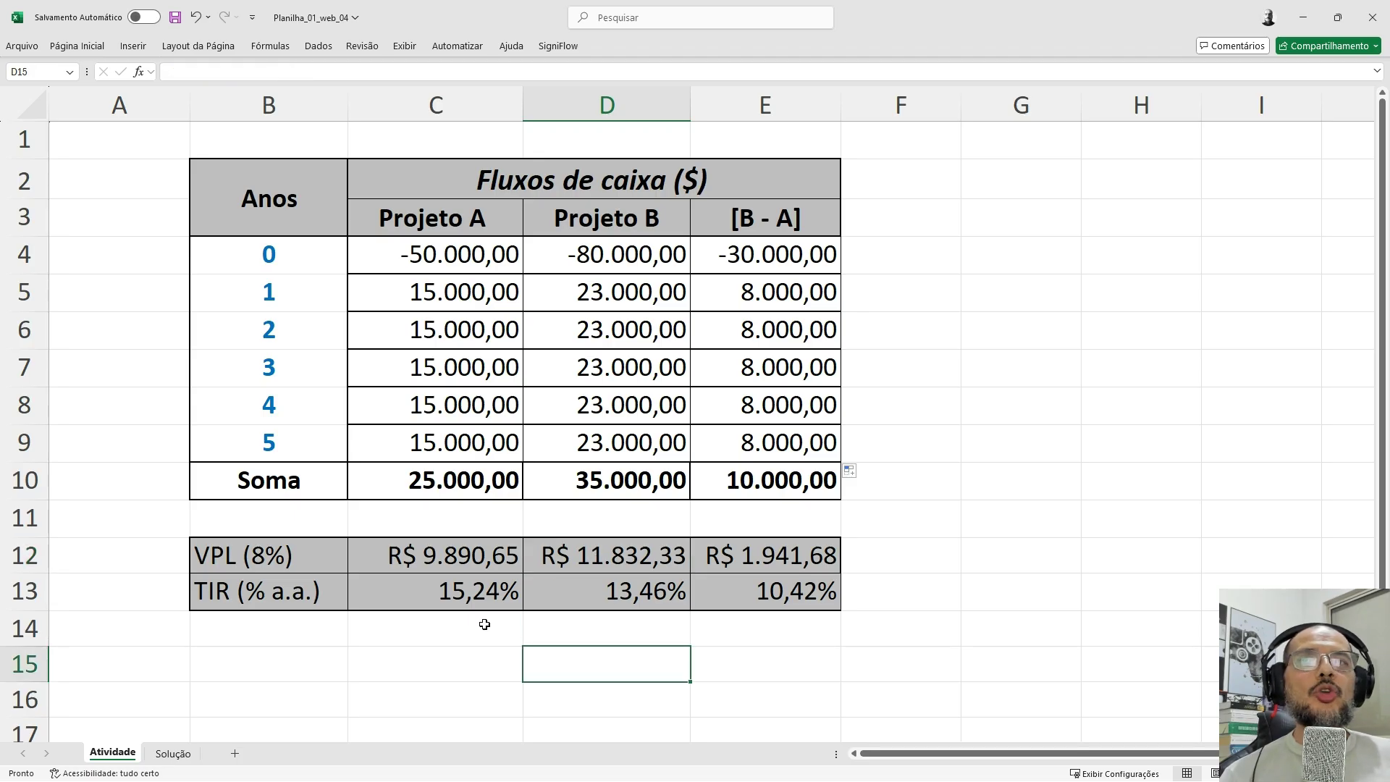
click(462, 596)
click(601, 597)
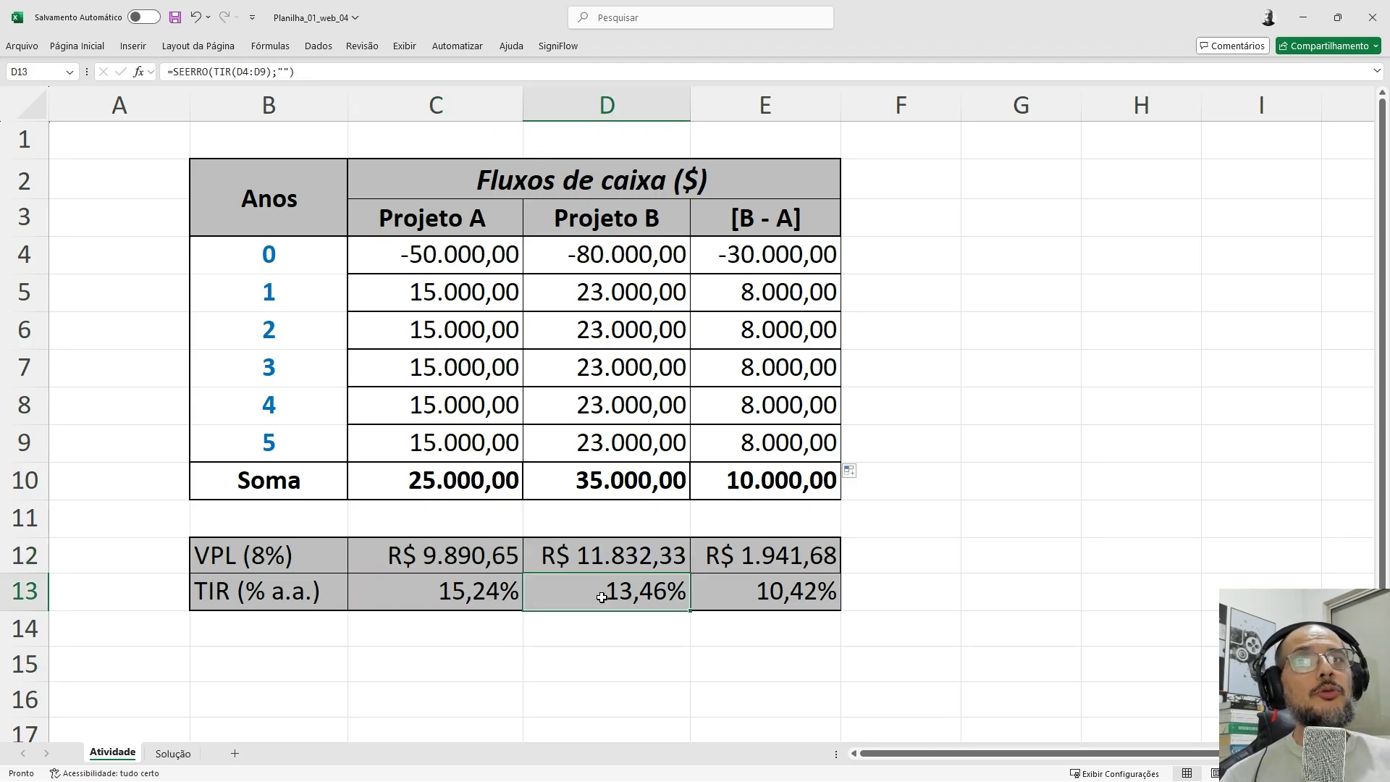
click(476, 598)
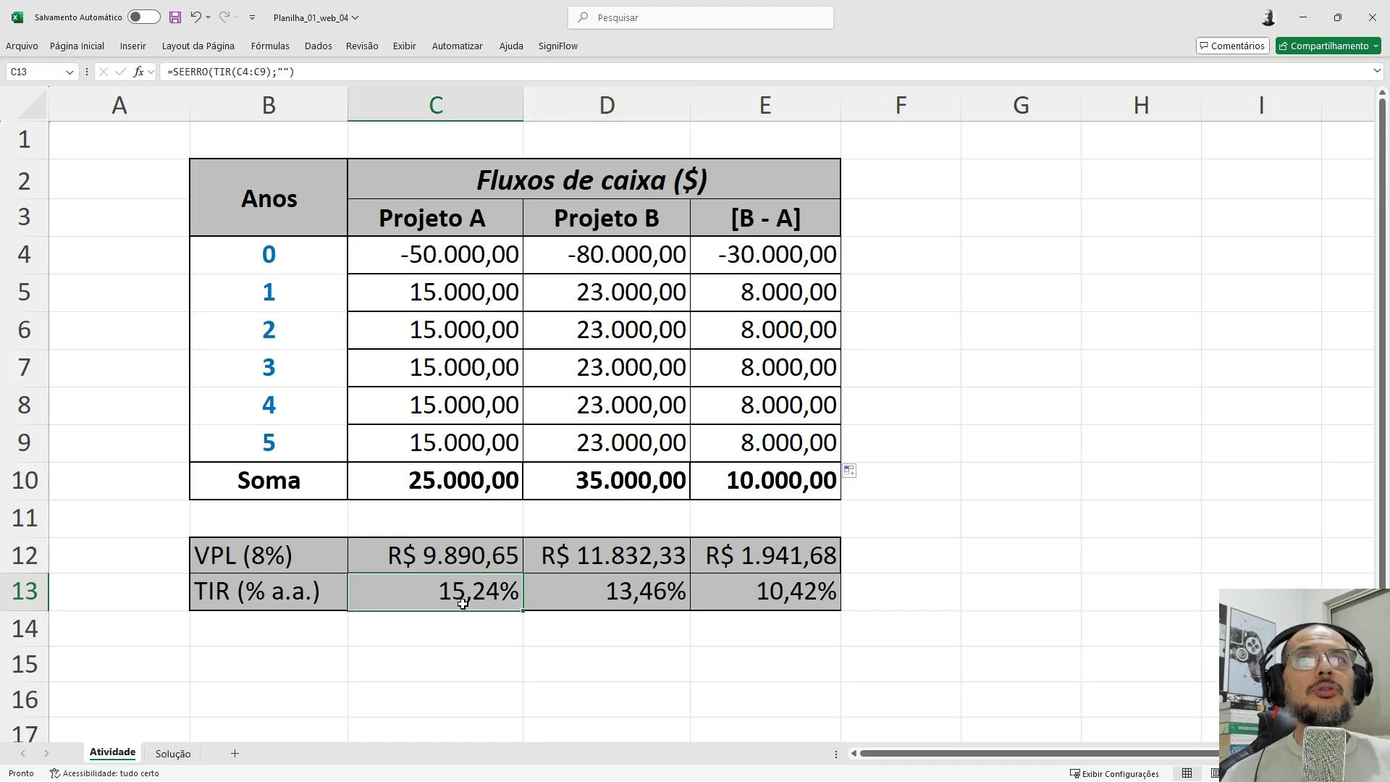
click(482, 666)
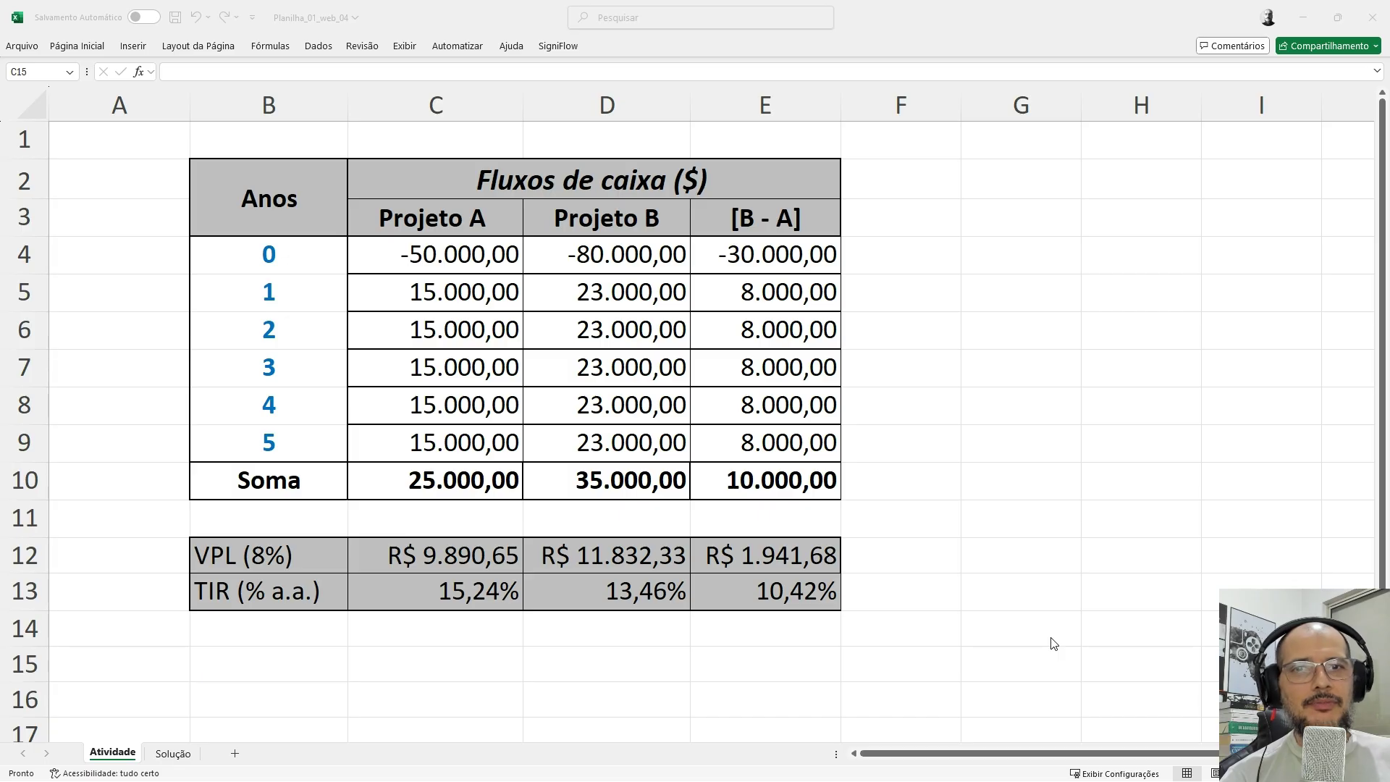
- Switch to the ChatGPT conversation and review its Índice de Lucratividade explanation, results, interpretation and conclusion for mutually exclusive projects
key(alt+Tab)
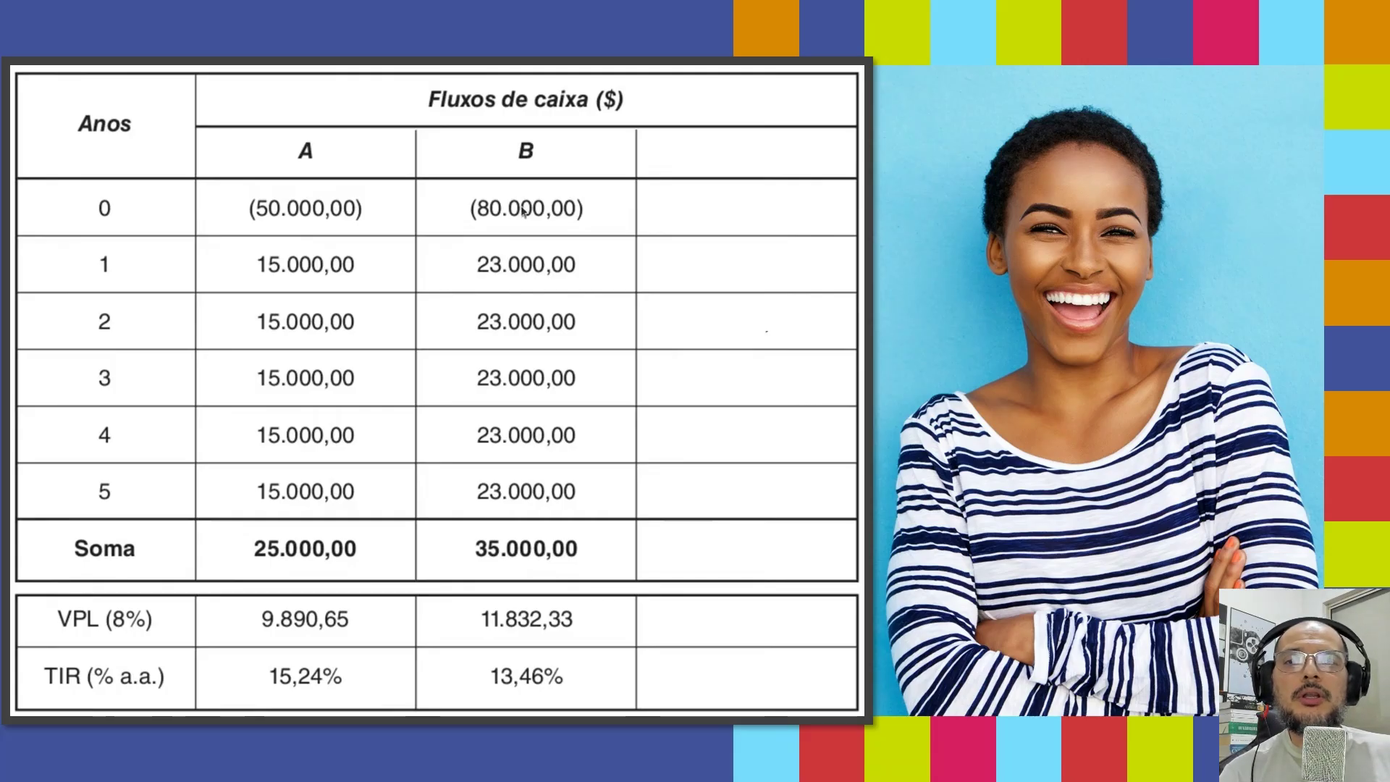
key(alt+Tab)
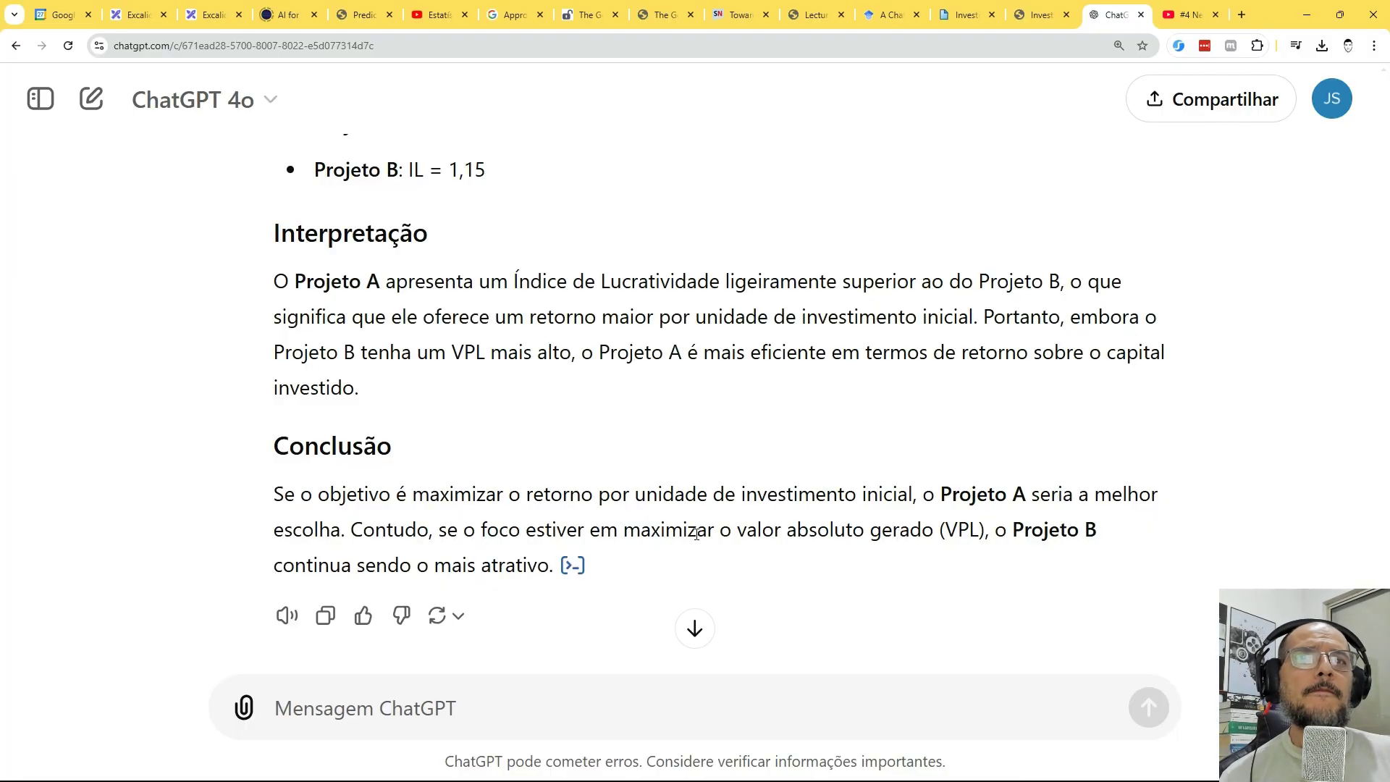
scroll(825, 434, up, 12)
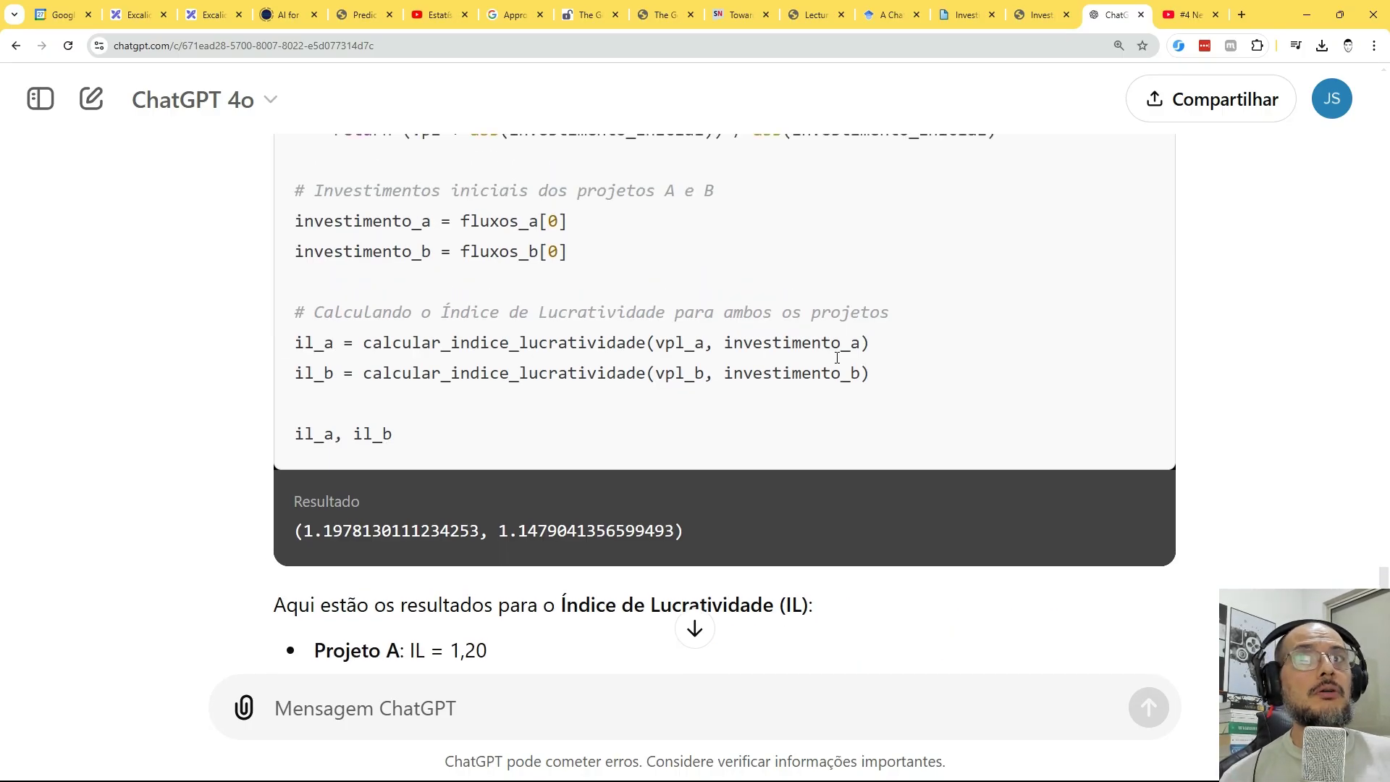
scroll(830, 405, up, 6)
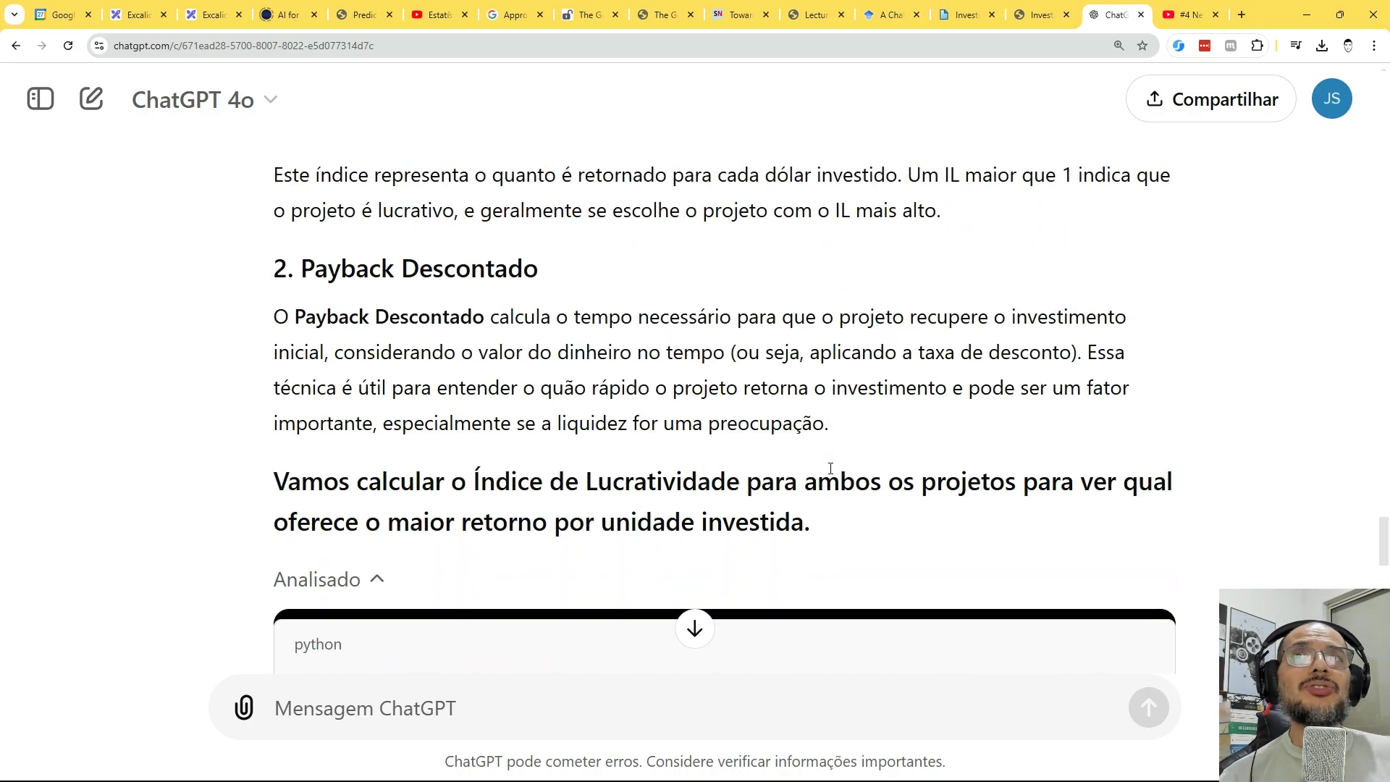
scroll(796, 447, up, 5)
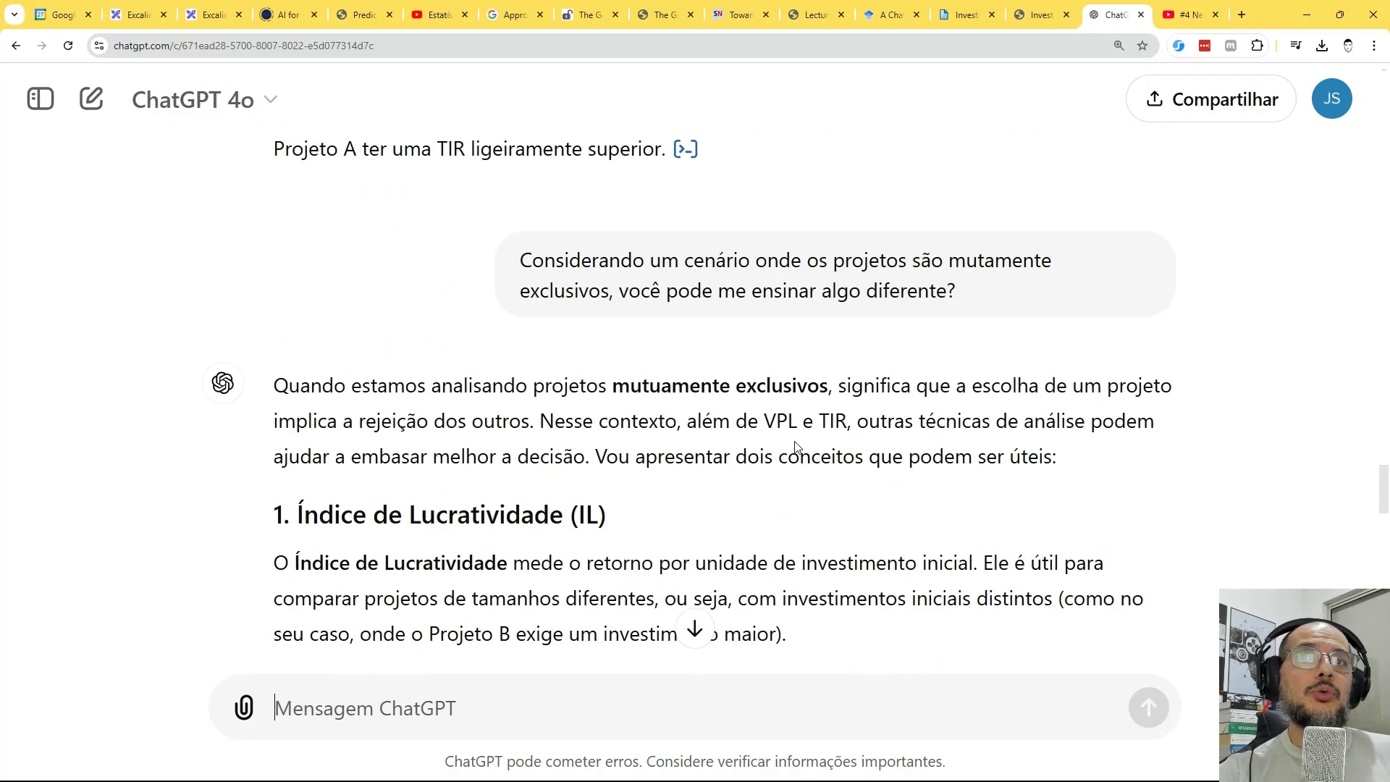
scroll(861, 463, down, 10)
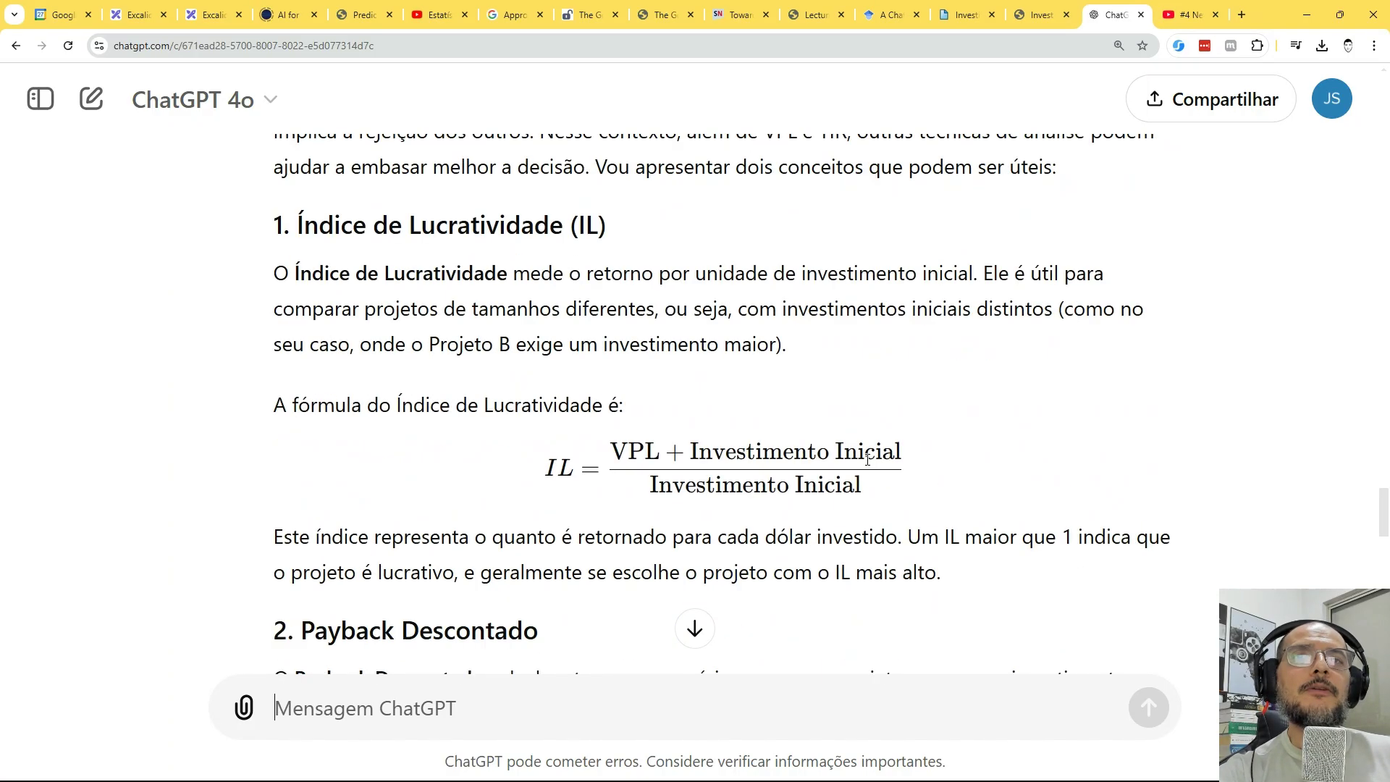
scroll(863, 476, down, 12)
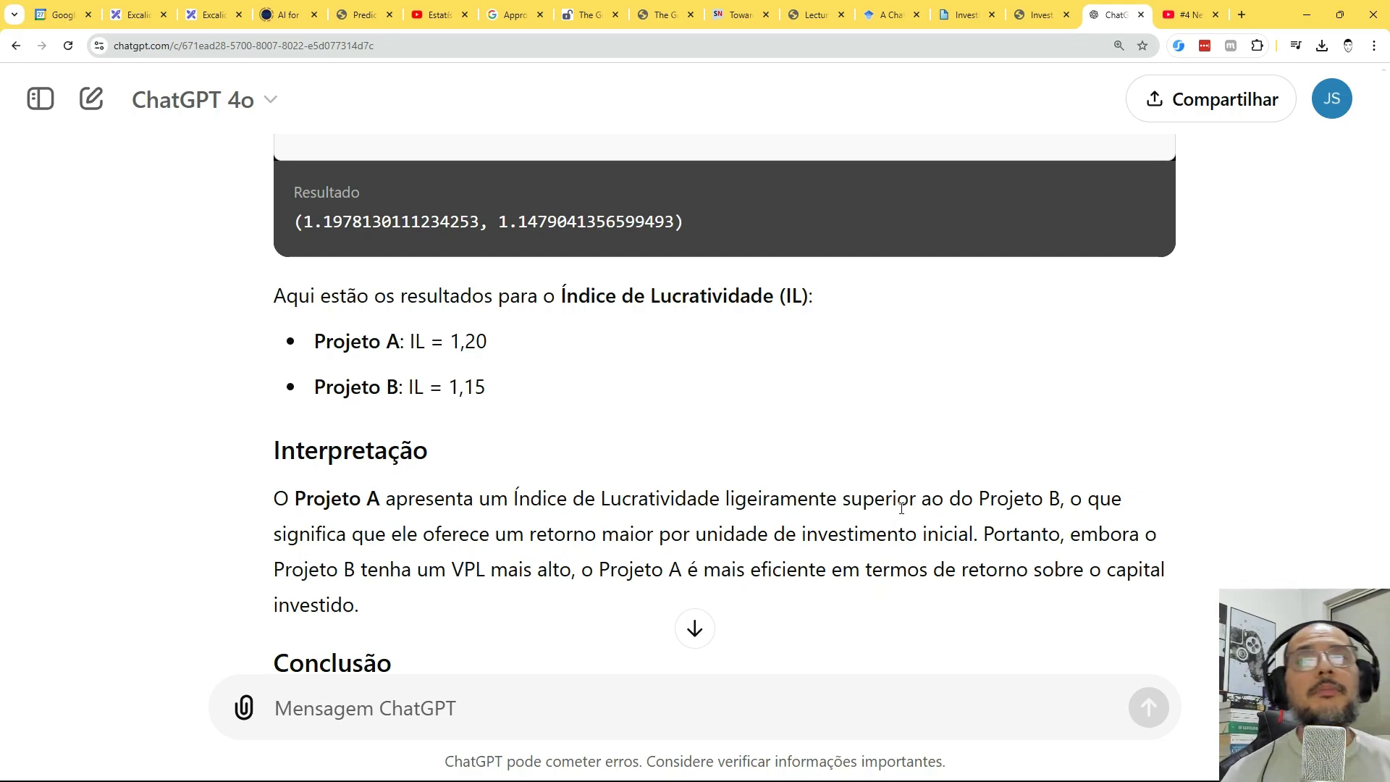
scroll(1027, 412, down, 2)
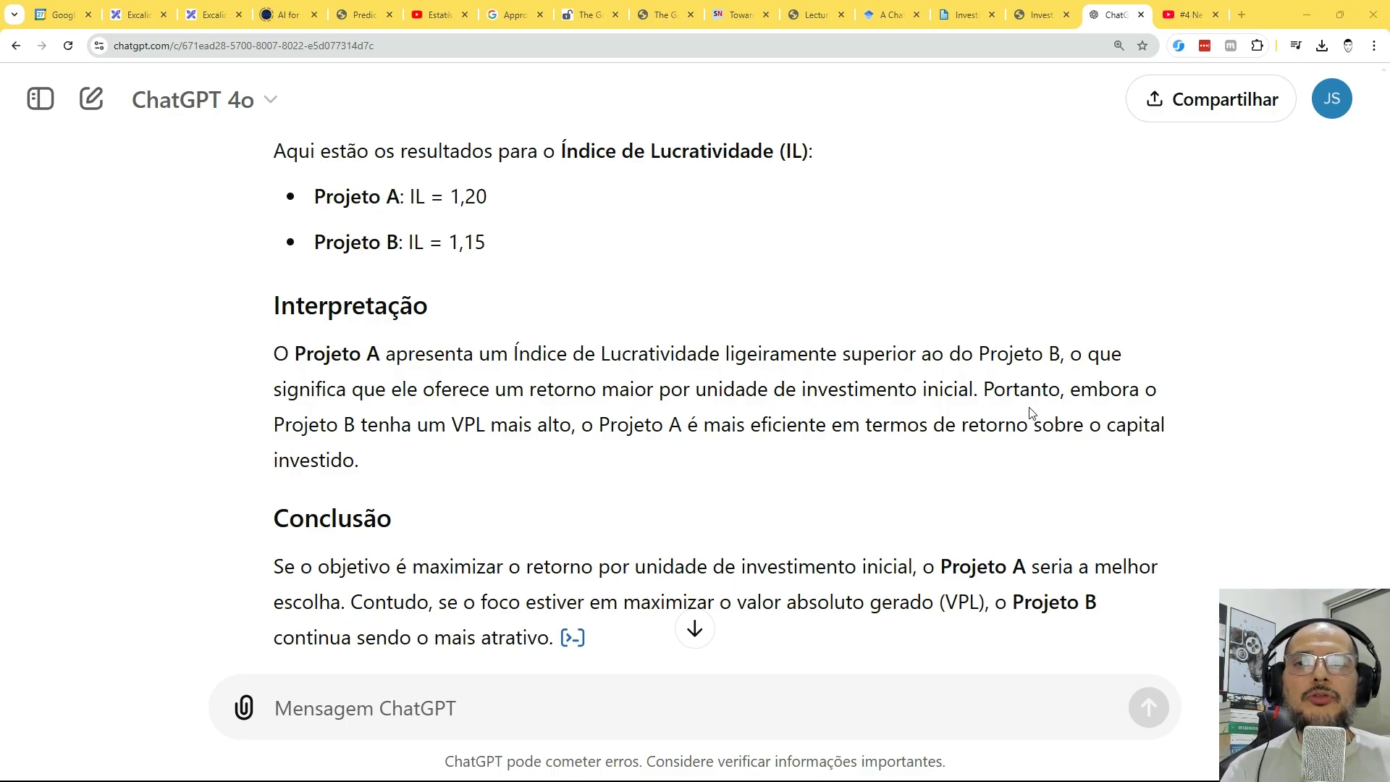
- Switch back to the slide show and advance to the closing "Obrigado" slide
key(alt+Tab)
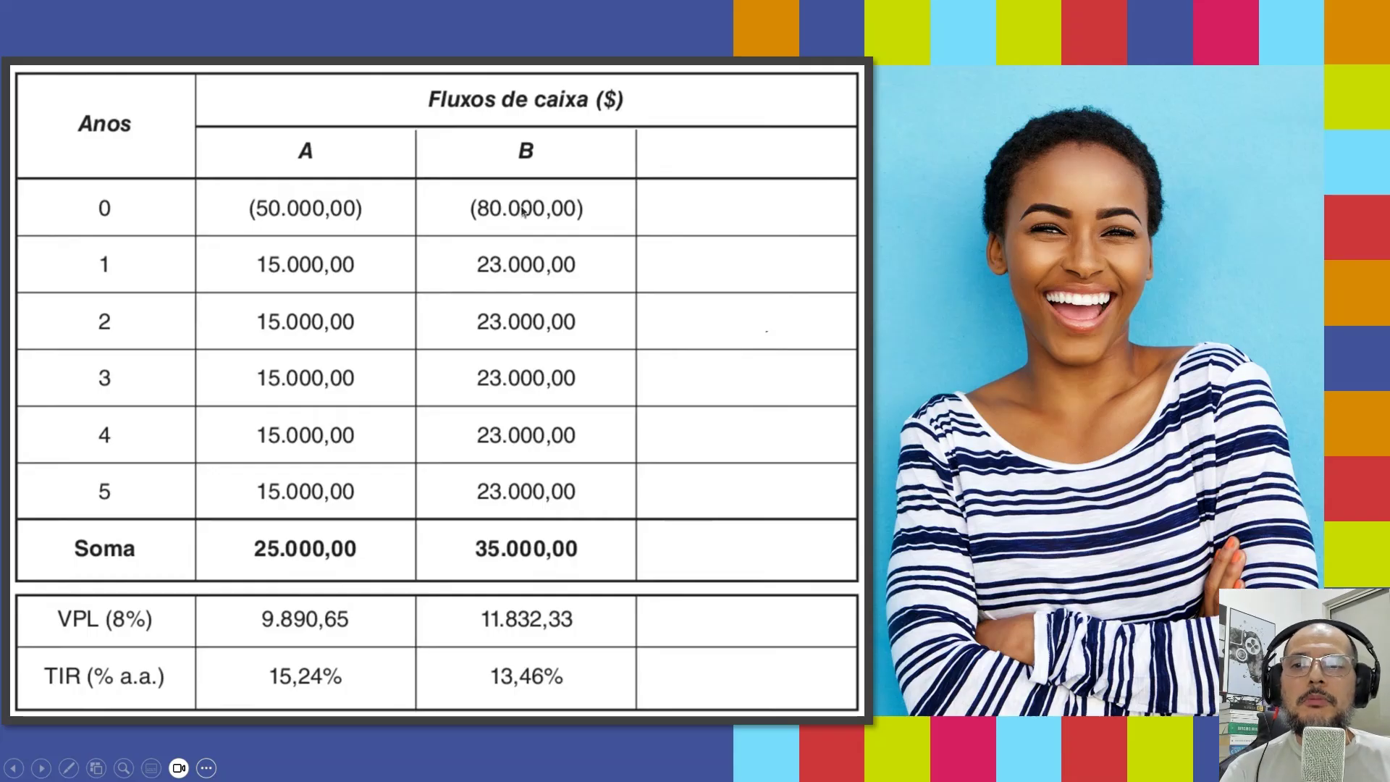
key(Right)
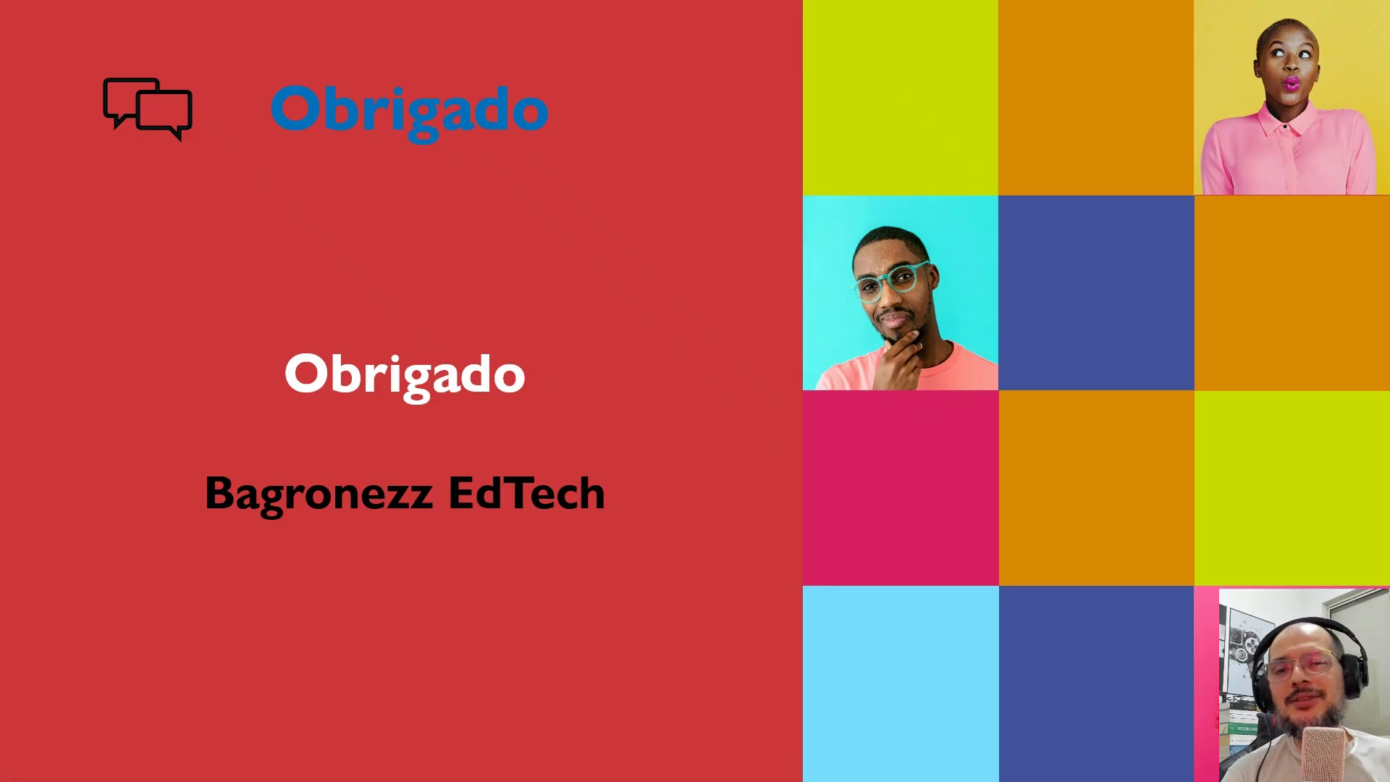